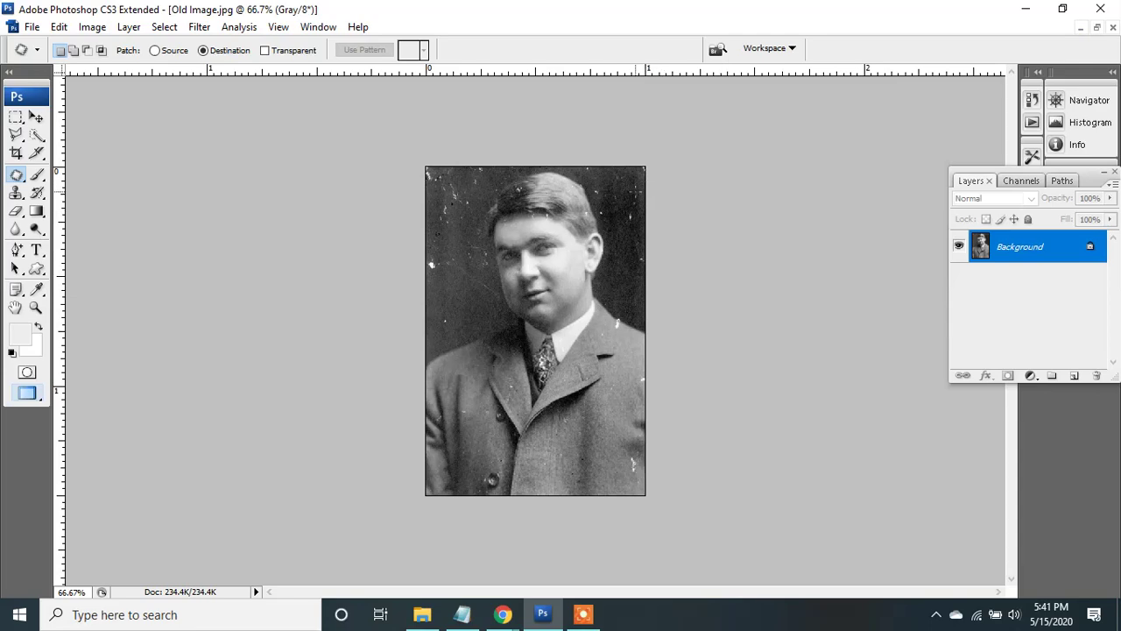
Zoom in to about 534% on the scratched background beside the man's hair and activate the Patch tool.
{"action": "left_click", "coordinate": [35, 307]}
{"action": "left_click", "coordinate": [418, 162]}
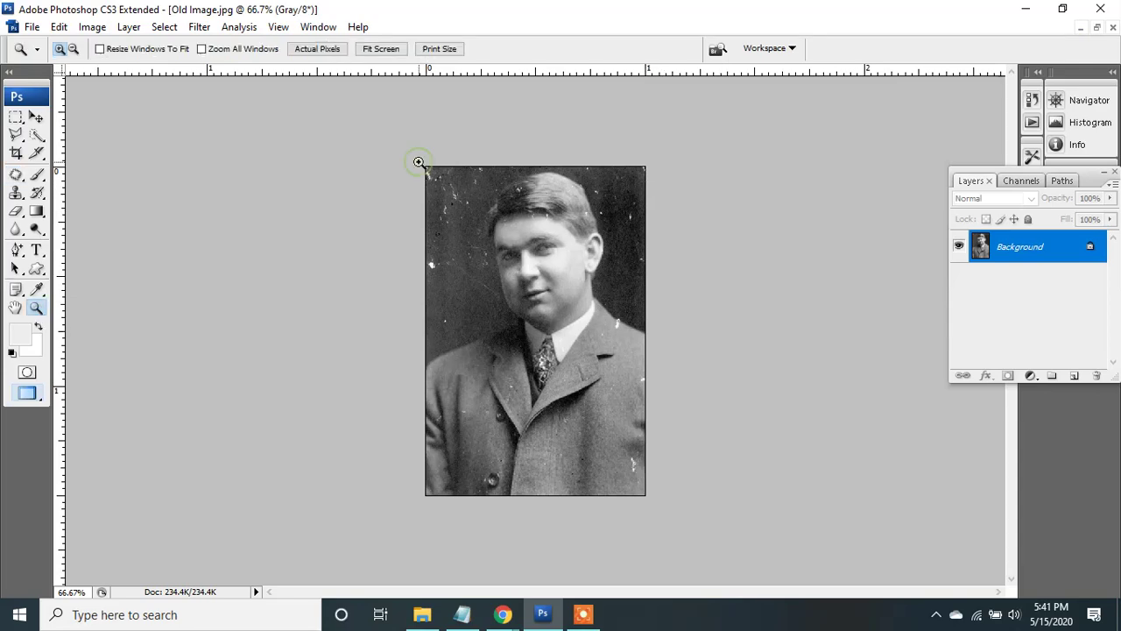
{"action": "left_click_drag", "start_coordinate": [419, 162], "coordinate": [577, 348]}
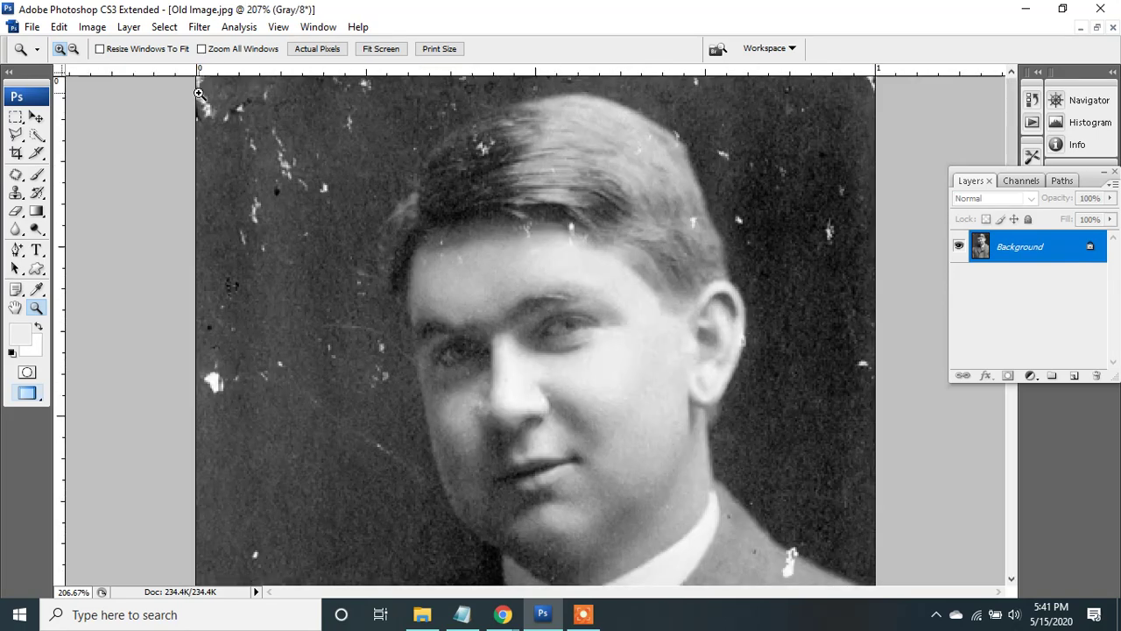
{"action": "left_click_drag", "start_coordinate": [199, 93], "coordinate": [414, 323]}
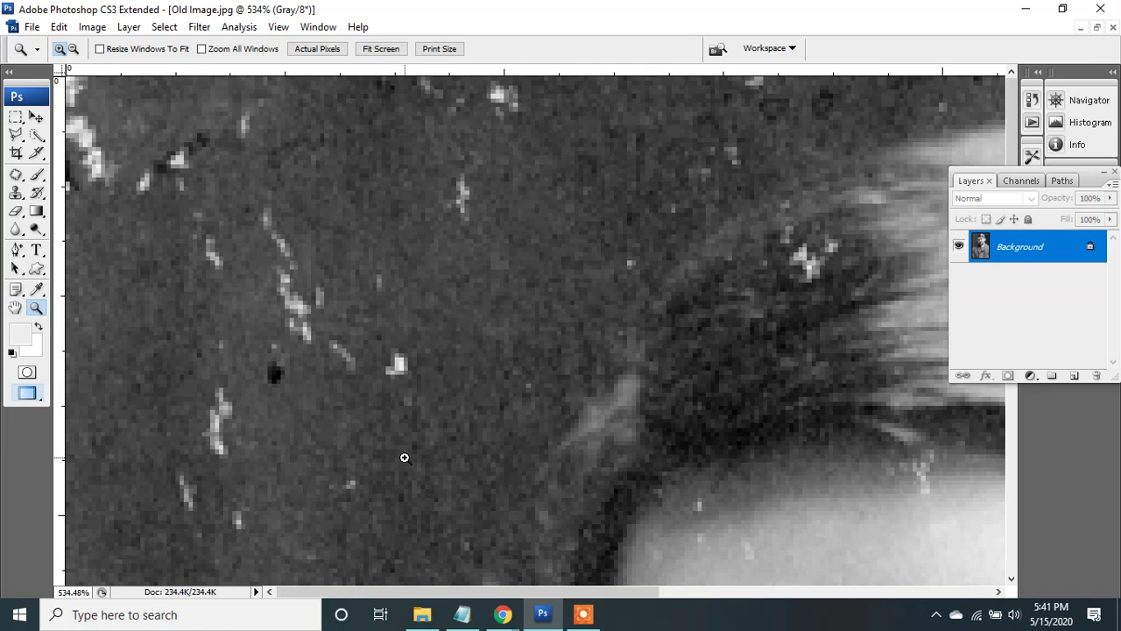
{"action": "left_click", "coordinate": [18, 176]}
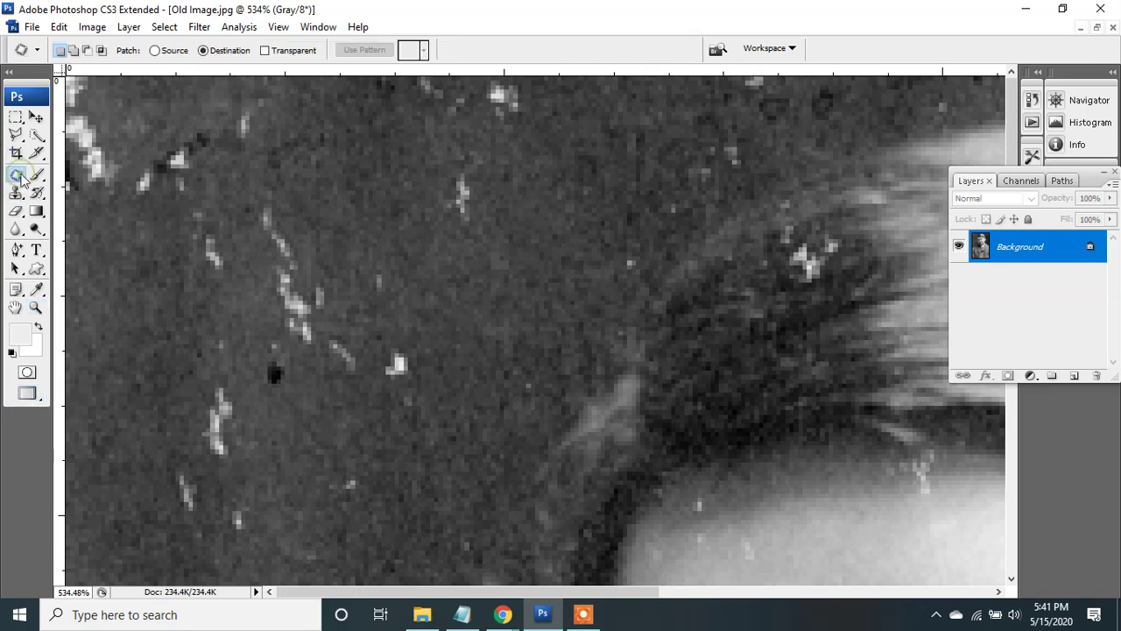
{"action": "right_click", "coordinate": [22, 179]}
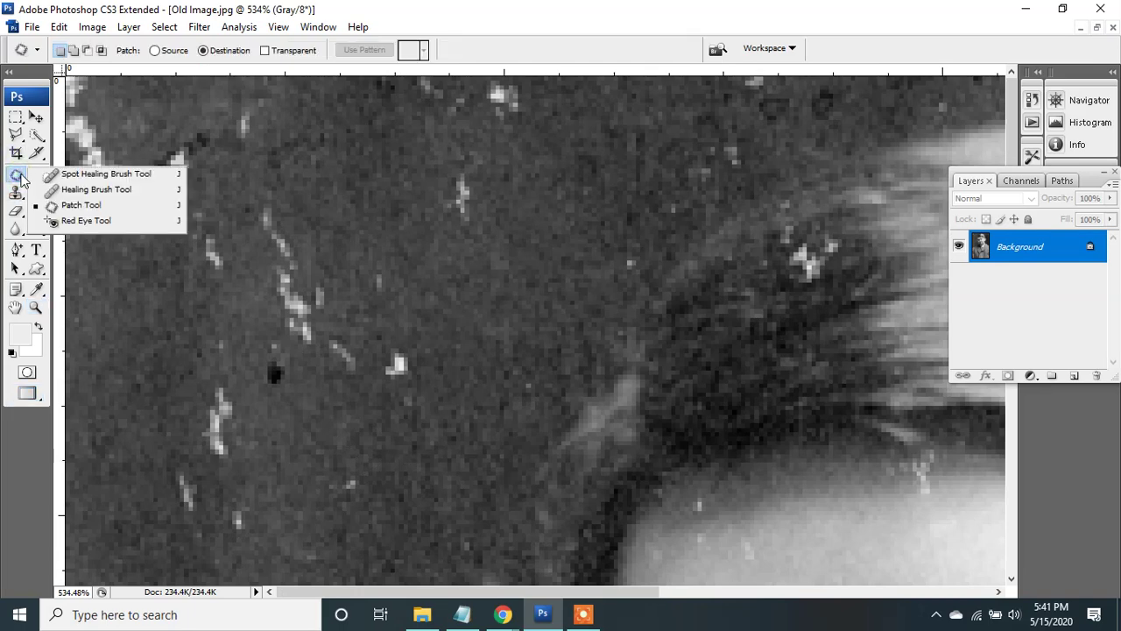
{"action": "left_click", "coordinate": [76, 207]}
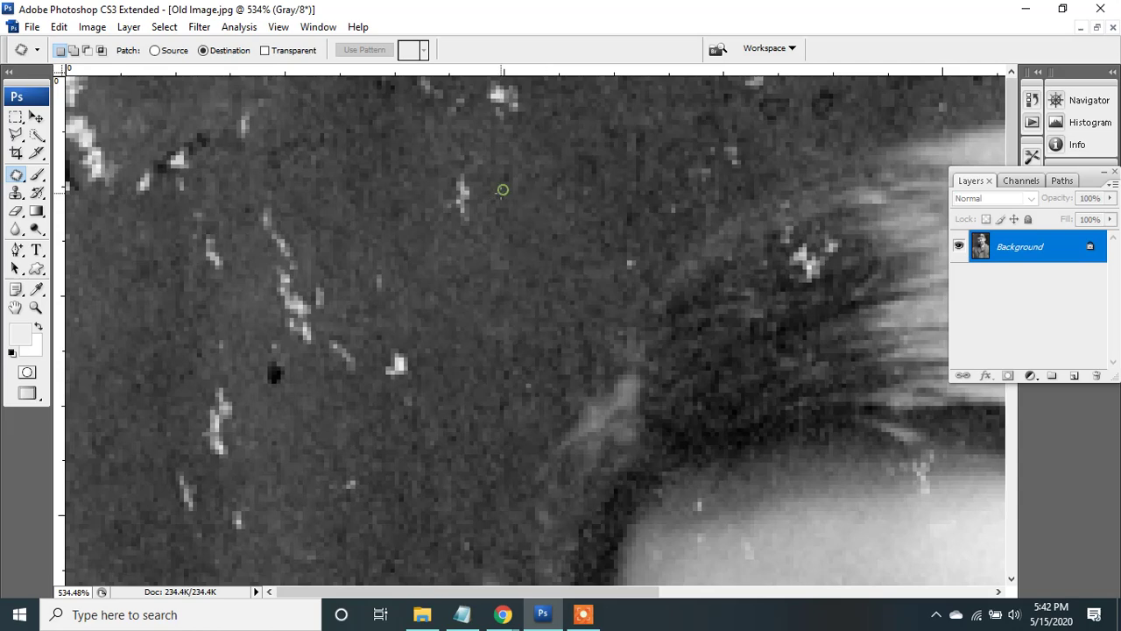
Try the Patch tool in Destination mode by outlining the small white scratch and moving it onto nearby clean background, and deselect.
{"action": "mouse_move", "coordinate": [503, 189]}
{"action": "left_mouse_down"}
{"action": "mouse_move", "coordinate": [460, 149]}
{"action": "mouse_move", "coordinate": [424, 212]}
{"action": "mouse_move", "coordinate": [508, 185]}
{"action": "mouse_move", "coordinate": [496, 177]}
{"action": "left_mouse_up"}
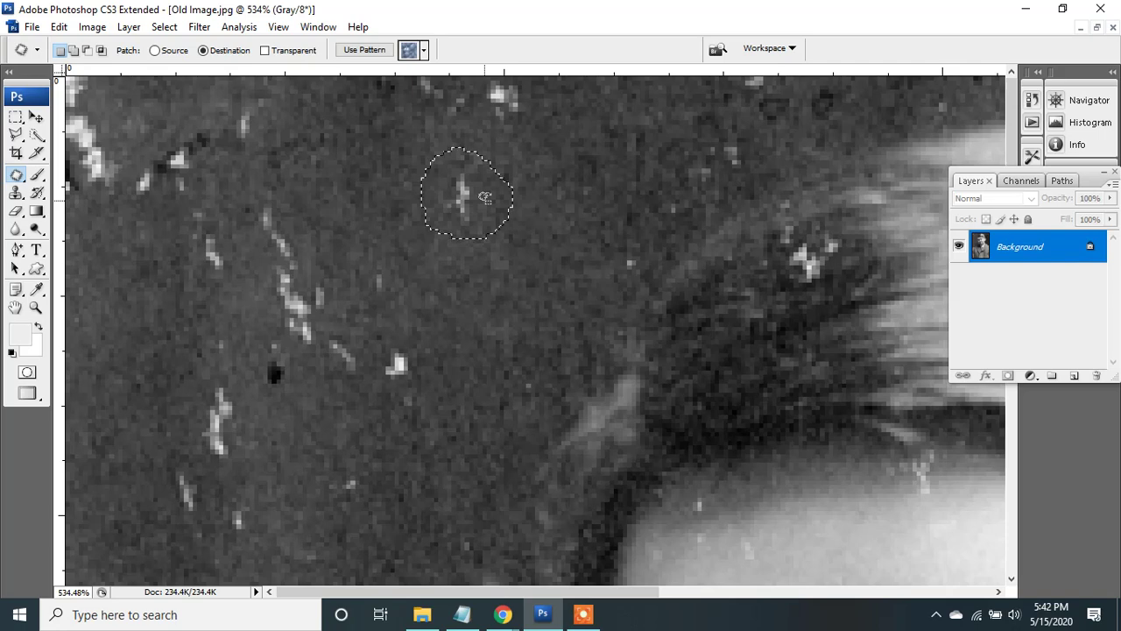
{"action": "left_click_drag", "start_coordinate": [484, 201], "coordinate": [547, 244]}
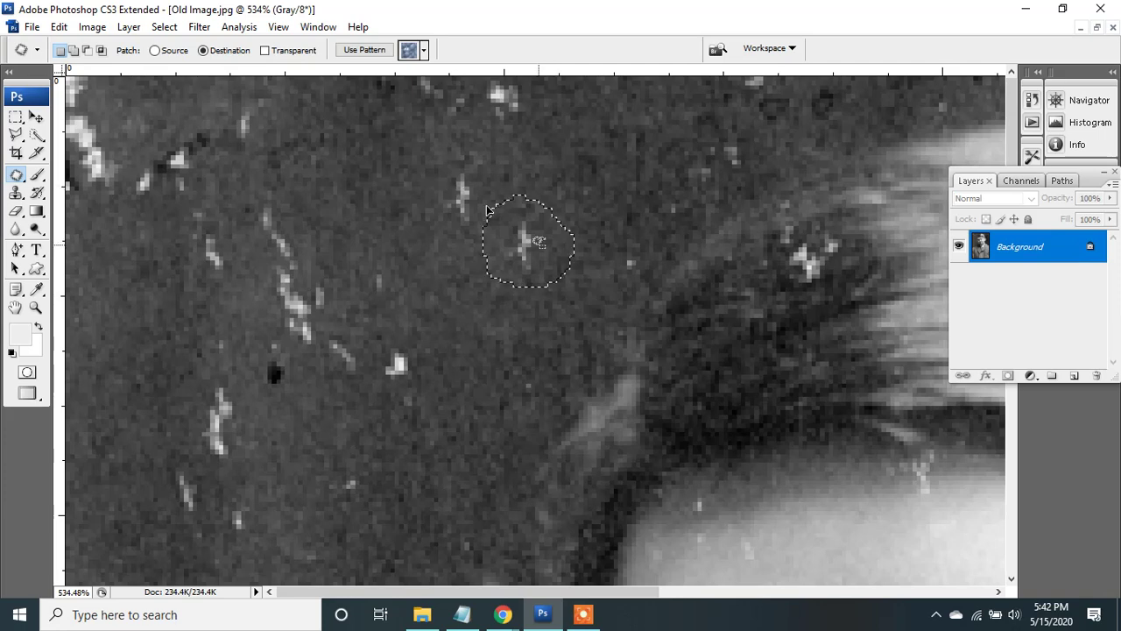
{"action": "left_click_drag", "start_coordinate": [539, 243], "coordinate": [472, 202]}
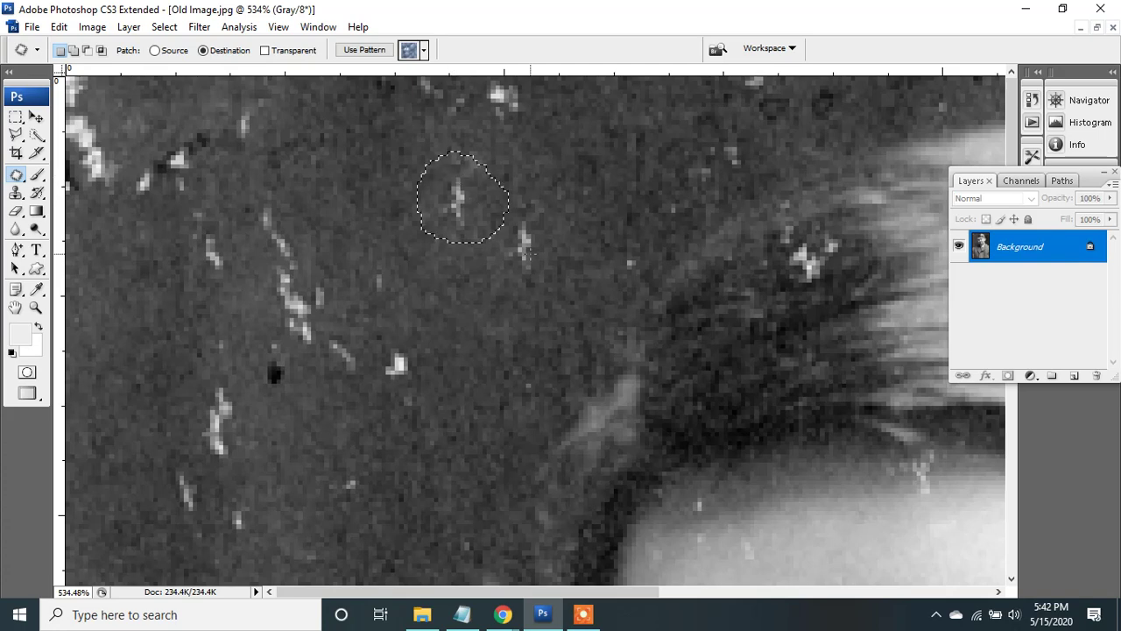
{"action": "key", "text": "ctrl+d"}
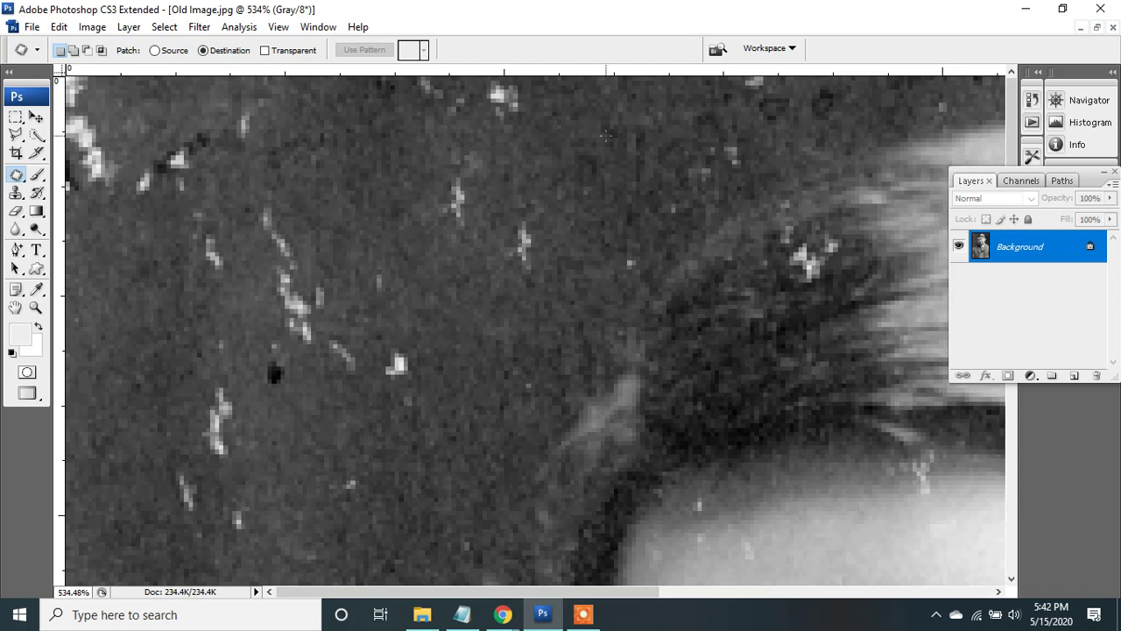
Patch the two small white scratches and the bright speck below them with clean background texture in Destination mode.
{"action": "left_click_drag", "start_coordinate": [606, 136], "coordinate": [527, 251]}
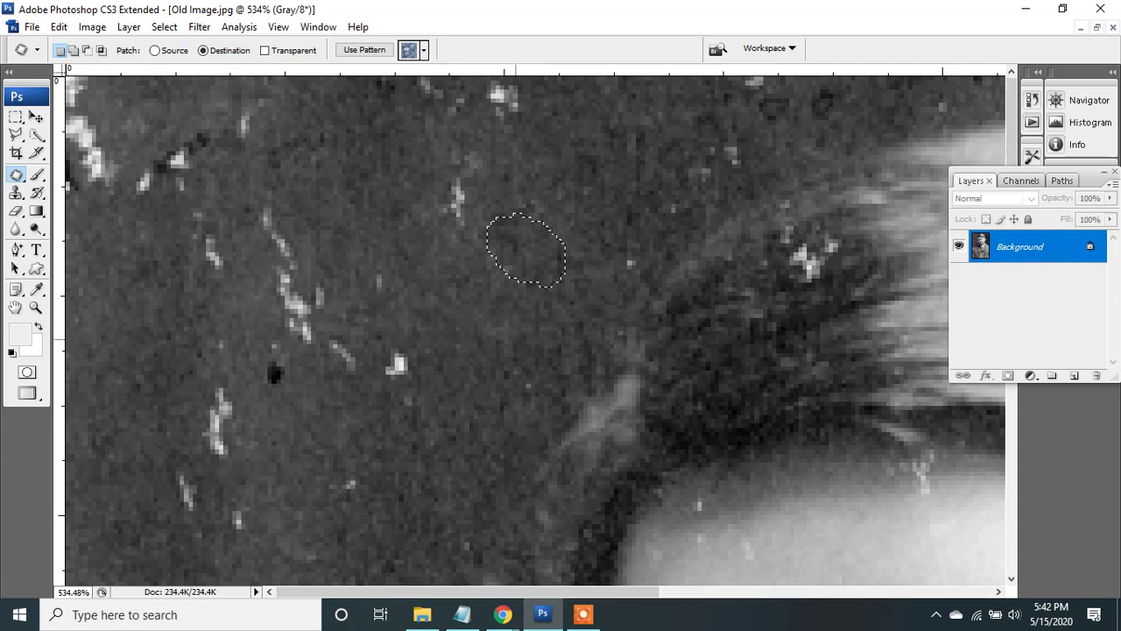
{"action": "key", "text": "ctrl+d"}
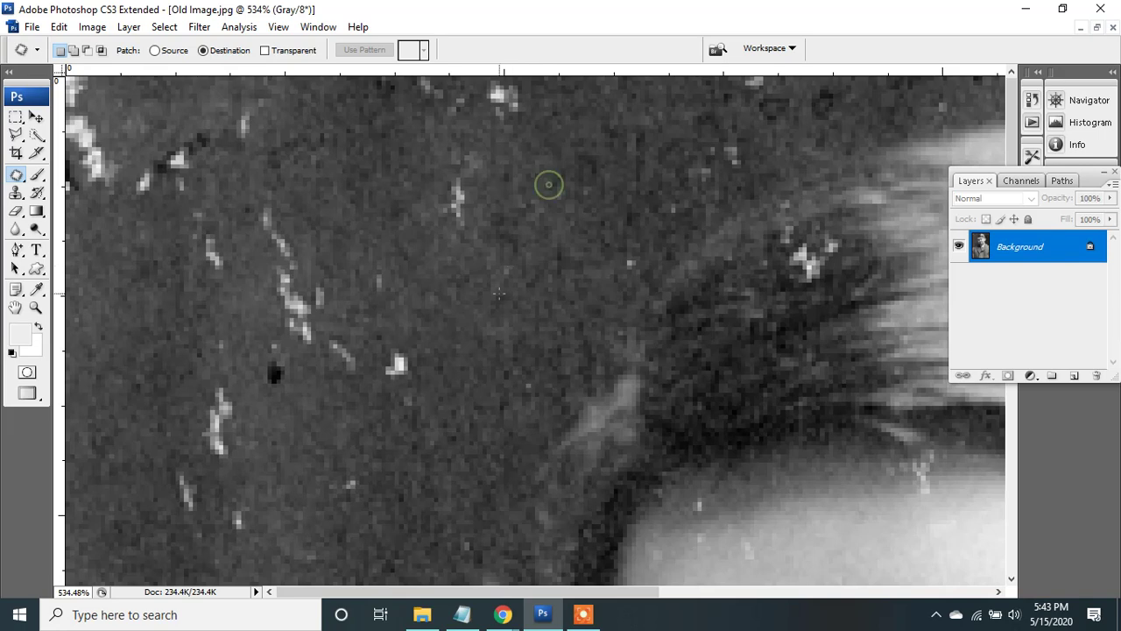
{"action": "mouse_move", "coordinate": [549, 184]}
{"action": "left_mouse_down"}
{"action": "mouse_move", "coordinate": [506, 248]}
{"action": "mouse_move", "coordinate": [524, 259]}
{"action": "mouse_move", "coordinate": [554, 186]}
{"action": "left_mouse_up"}
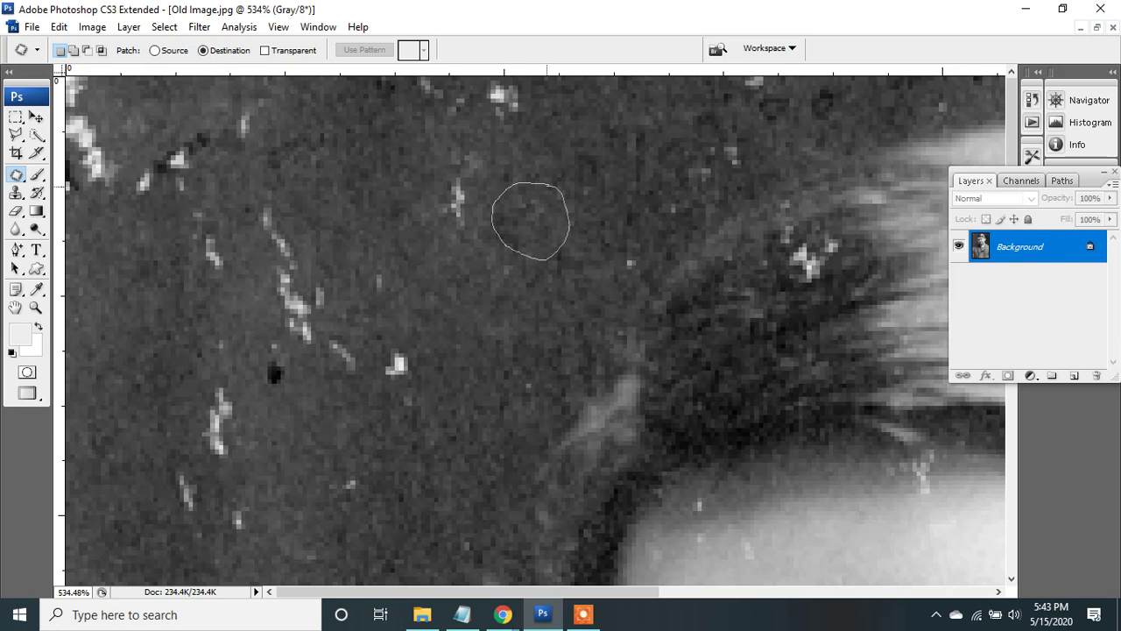
{"action": "left_click_drag", "start_coordinate": [549, 230], "coordinate": [479, 214]}
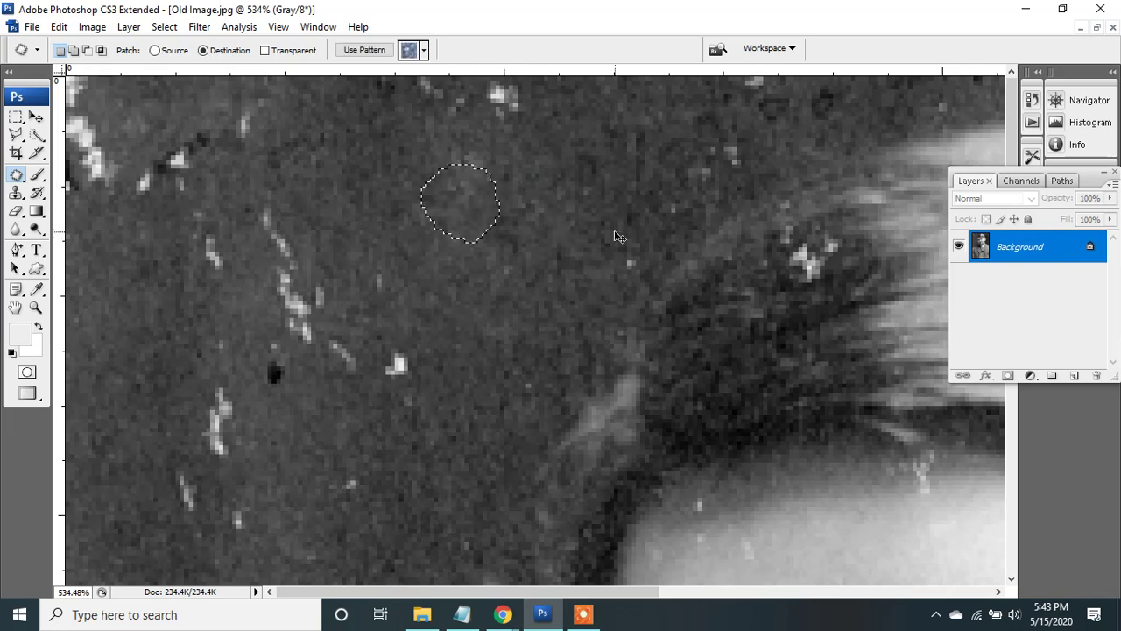
{"action": "key", "text": "ctrl+d"}
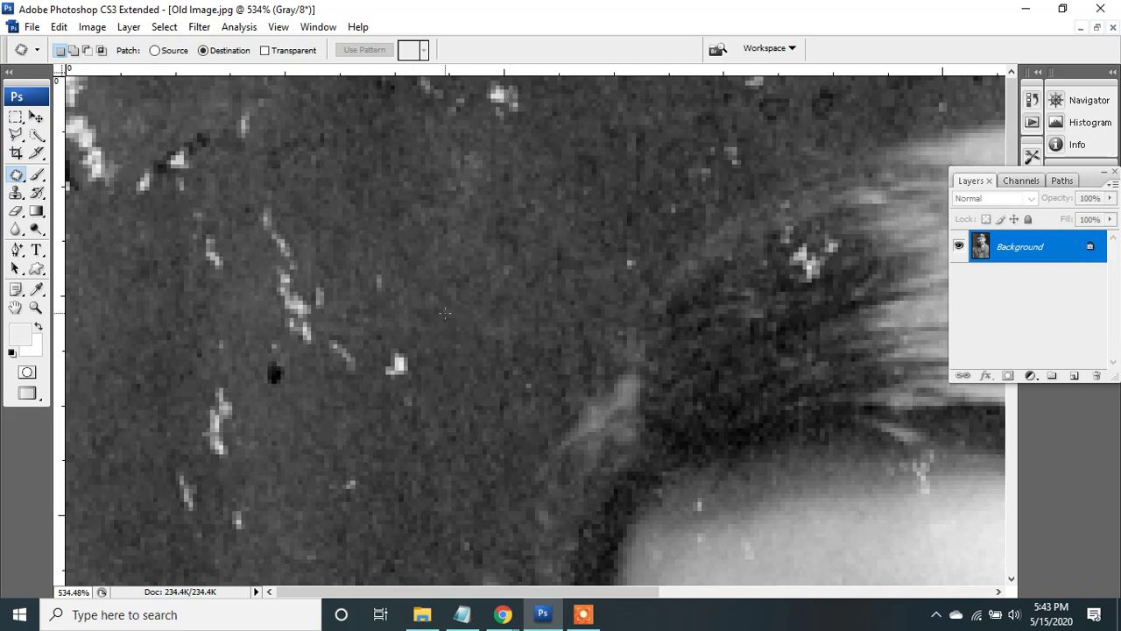
{"action": "mouse_move", "coordinate": [450, 241]}
{"action": "left_mouse_down"}
{"action": "mouse_move", "coordinate": [471, 245]}
{"action": "mouse_move", "coordinate": [443, 243]}
{"action": "mouse_move", "coordinate": [447, 351]}
{"action": "mouse_move", "coordinate": [415, 394]}
{"action": "left_mouse_up"}
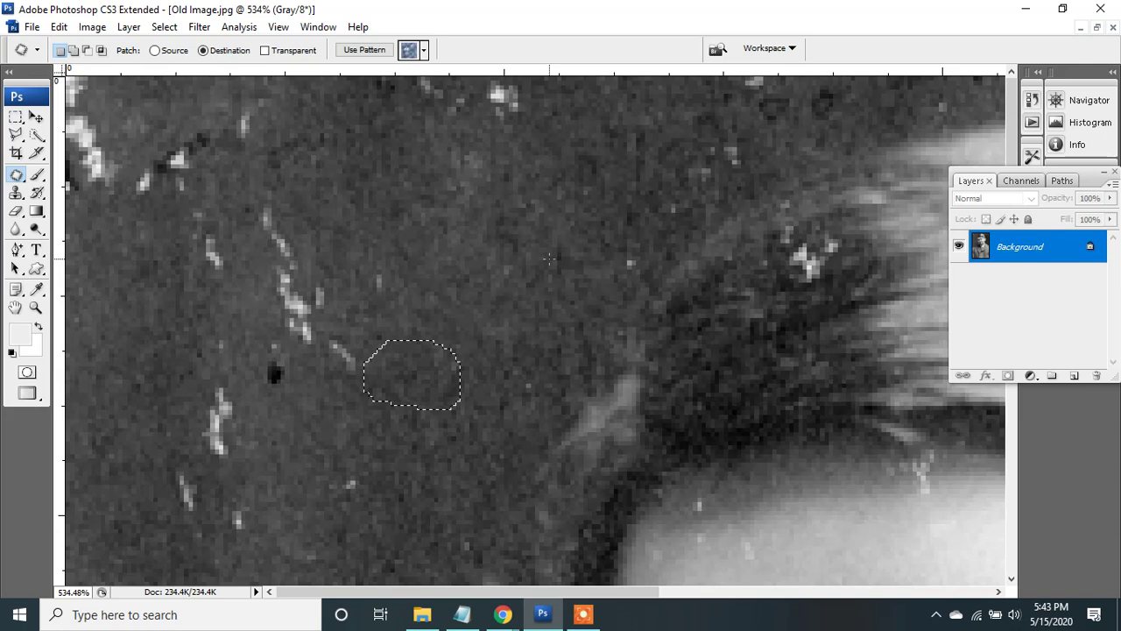
{"action": "key", "text": "ctrl+d"}
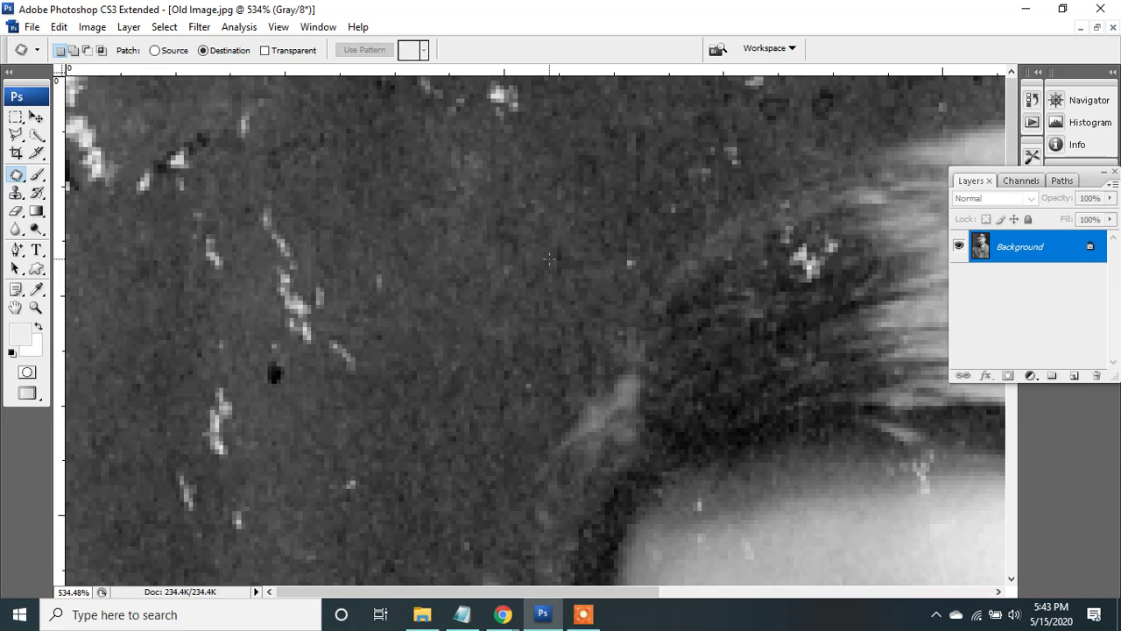
Convert the locked Background into a regular layer, duplicate it, and make the copy the active layer.
{"action": "double_click", "coordinate": [1090, 252]}
{"action": "left_click", "coordinate": [698, 194]}
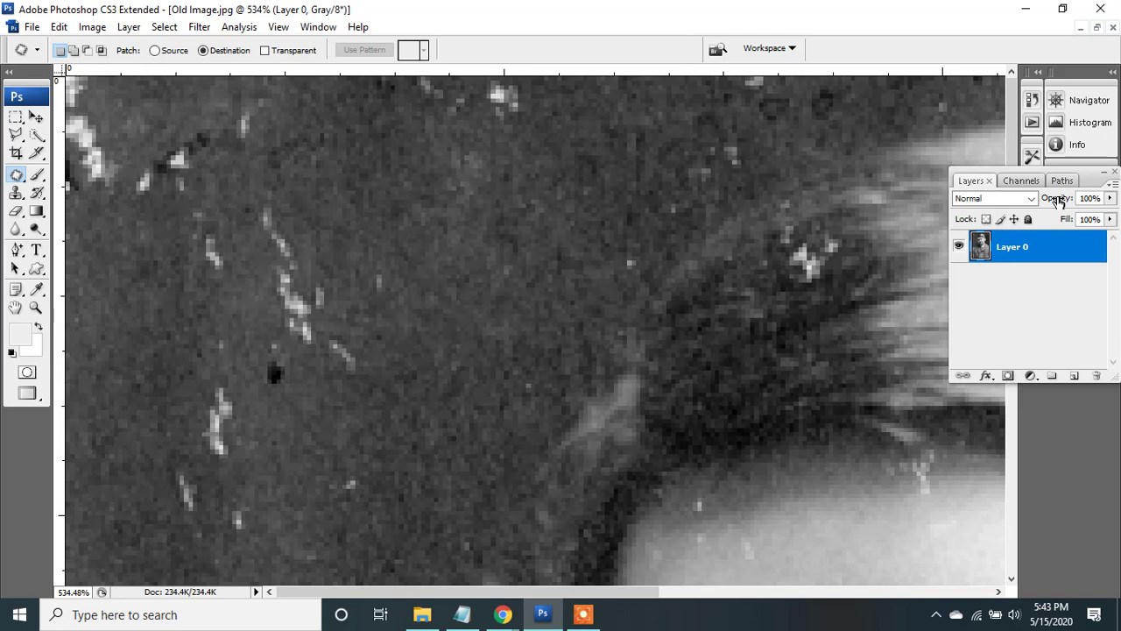
{"action": "right_click", "coordinate": [1037, 253]}
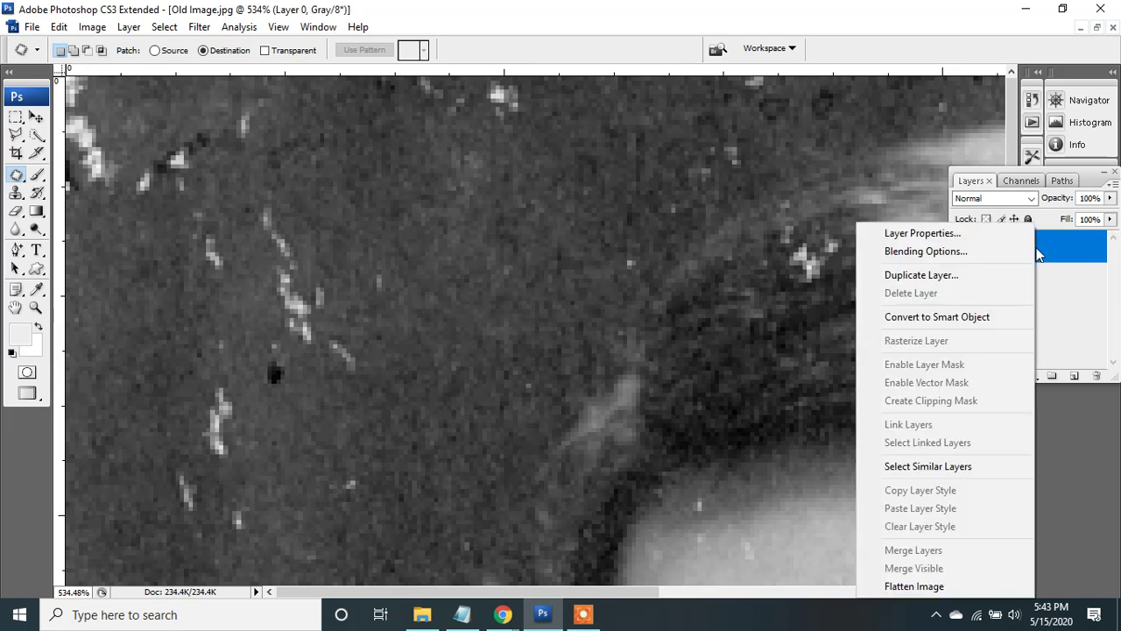
{"action": "left_click", "coordinate": [983, 275]}
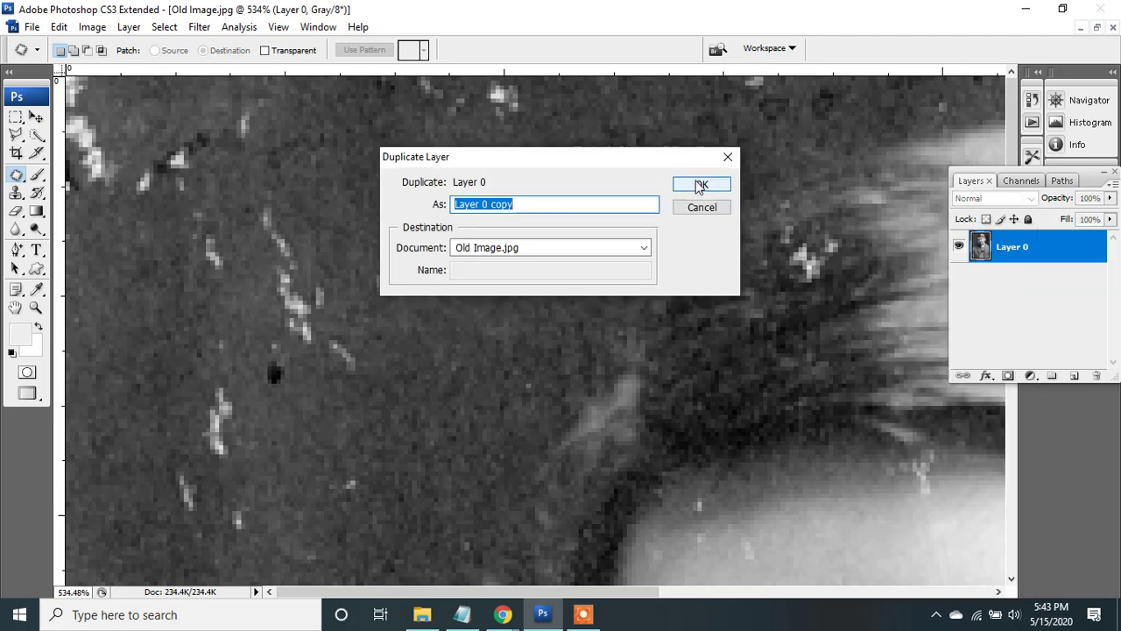
{"action": "left_click", "coordinate": [701, 186]}
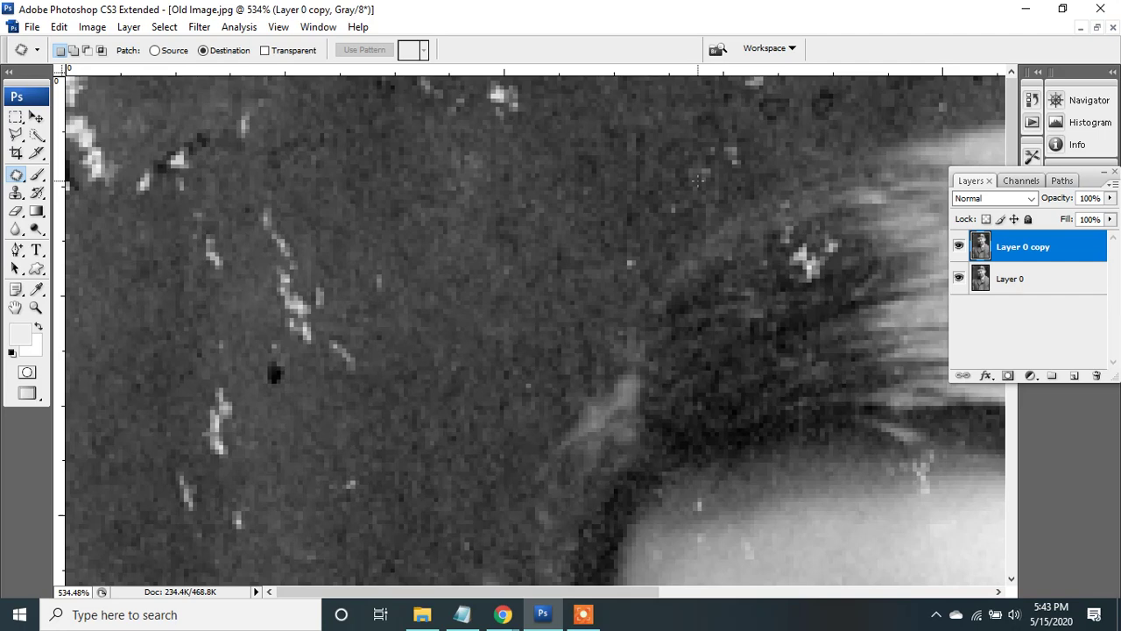
{"action": "left_click", "coordinate": [1030, 277]}
{"action": "left_click", "coordinate": [1036, 247]}
{"action": "left_click", "coordinate": [1028, 280]}
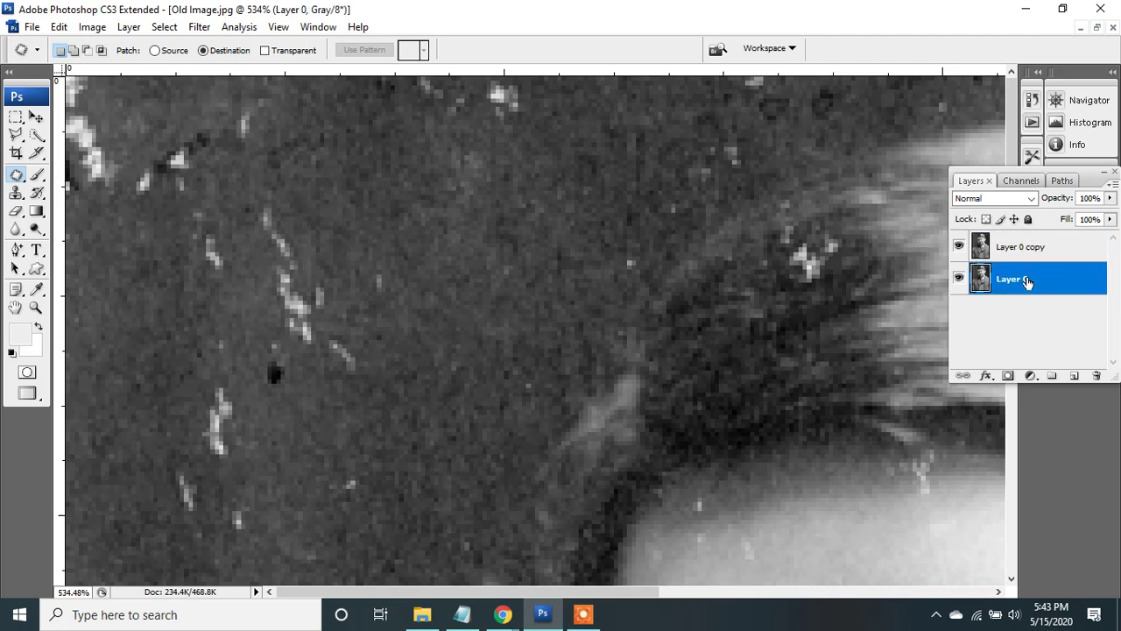
{"action": "left_click", "coordinate": [1032, 246]}
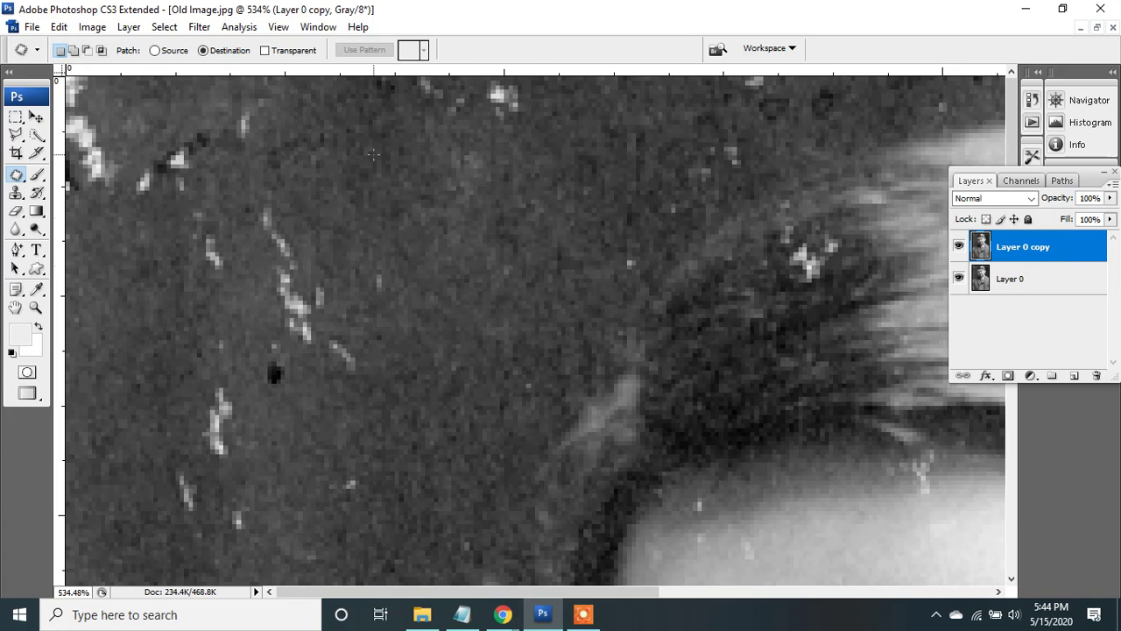
Patch the upper white scratches above the black spot and the mark near the photo's upper edge with clean background.
{"action": "left_click_drag", "start_coordinate": [373, 154], "coordinate": [386, 140]}
{"action": "left_click_drag", "start_coordinate": [410, 184], "coordinate": [260, 251]}
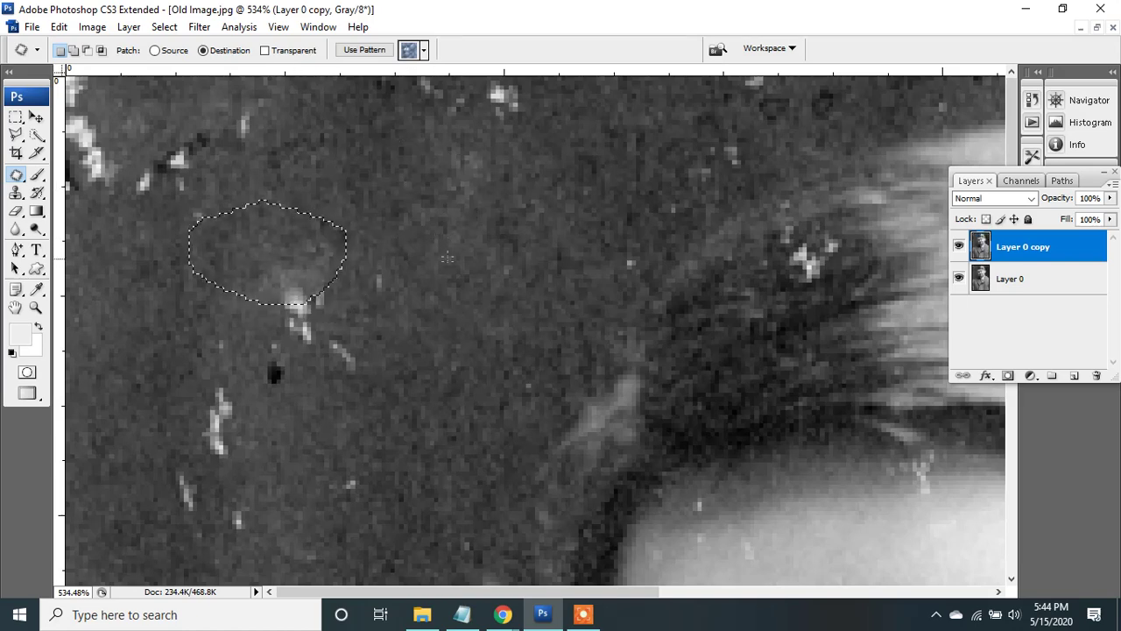
{"action": "left_click", "coordinate": [361, 258]}
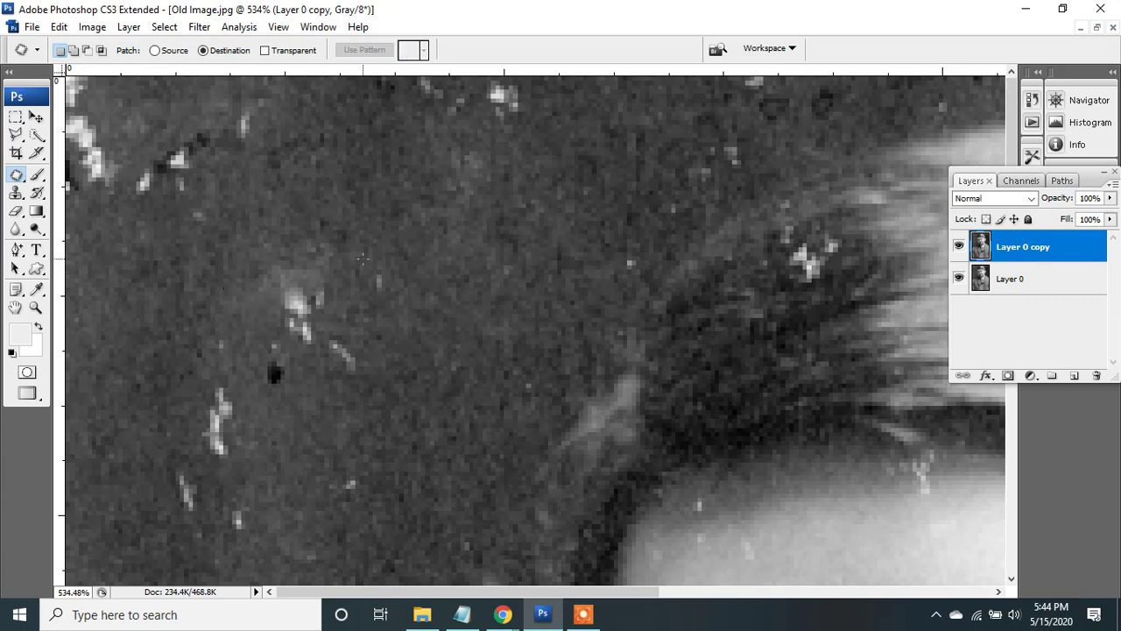
{"action": "mouse_move", "coordinate": [361, 132]}
{"action": "left_mouse_down"}
{"action": "mouse_move", "coordinate": [260, 131]}
{"action": "mouse_move", "coordinate": [239, 117]}
{"action": "left_mouse_up"}
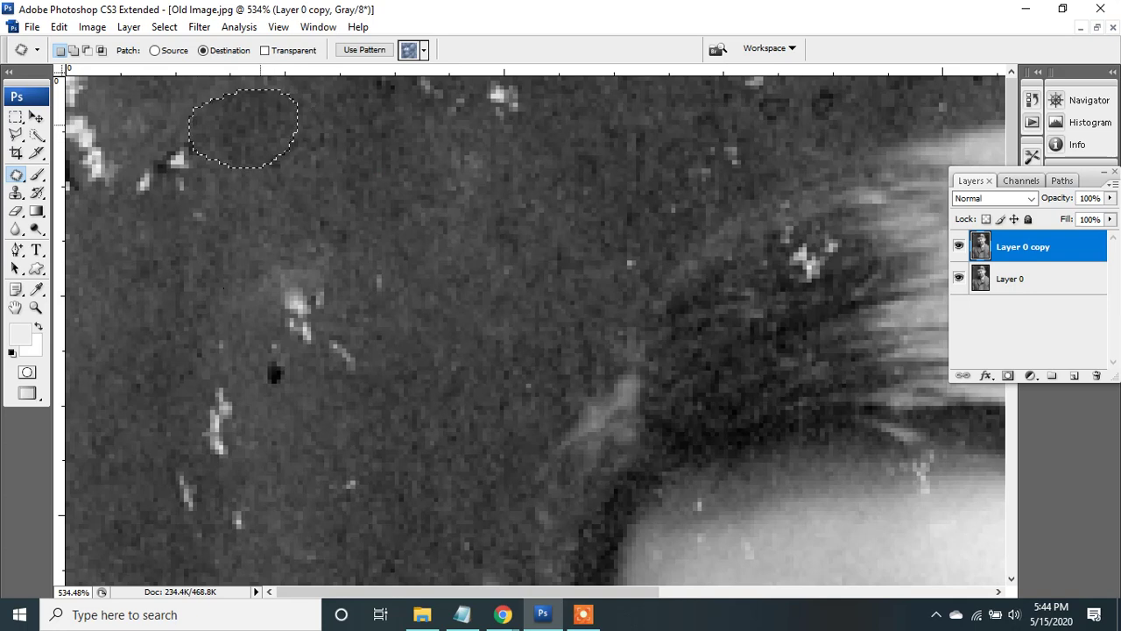
{"action": "key", "text": "ctrl+d"}
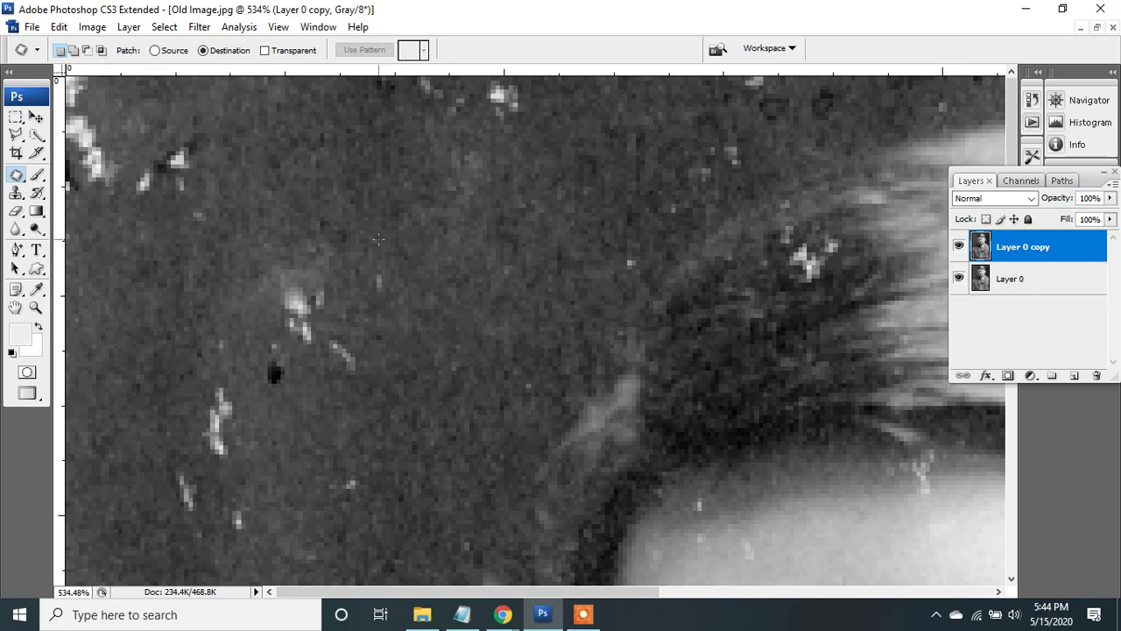
{"action": "left_click", "coordinate": [583, 614]}
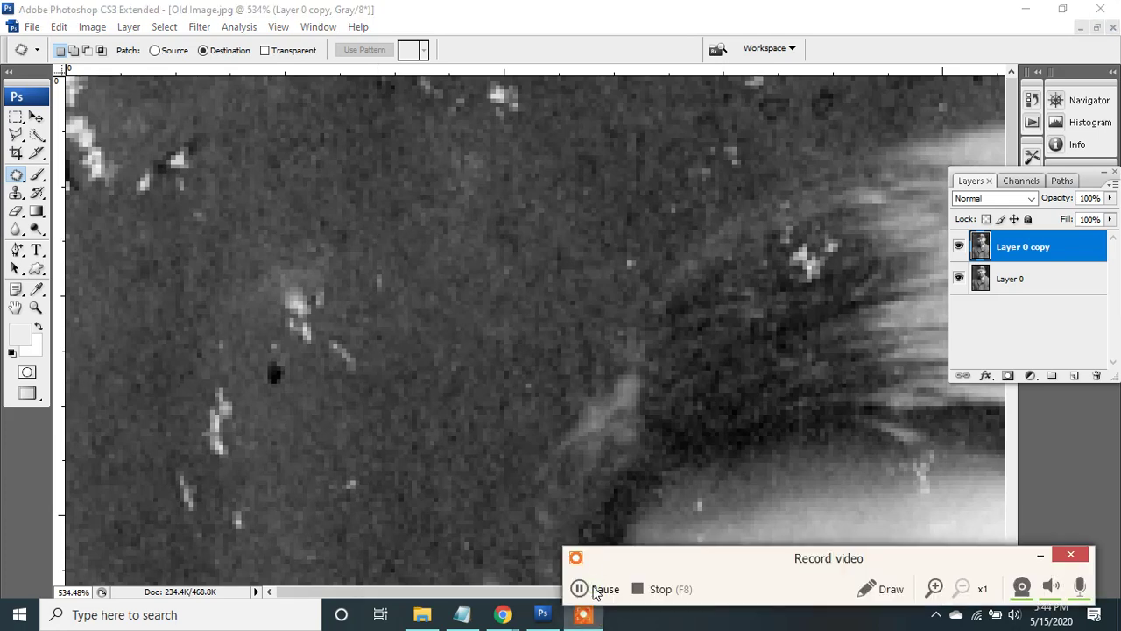
{"action": "left_click", "coordinate": [595, 589]}
{"action": "left_click", "coordinate": [597, 590]}
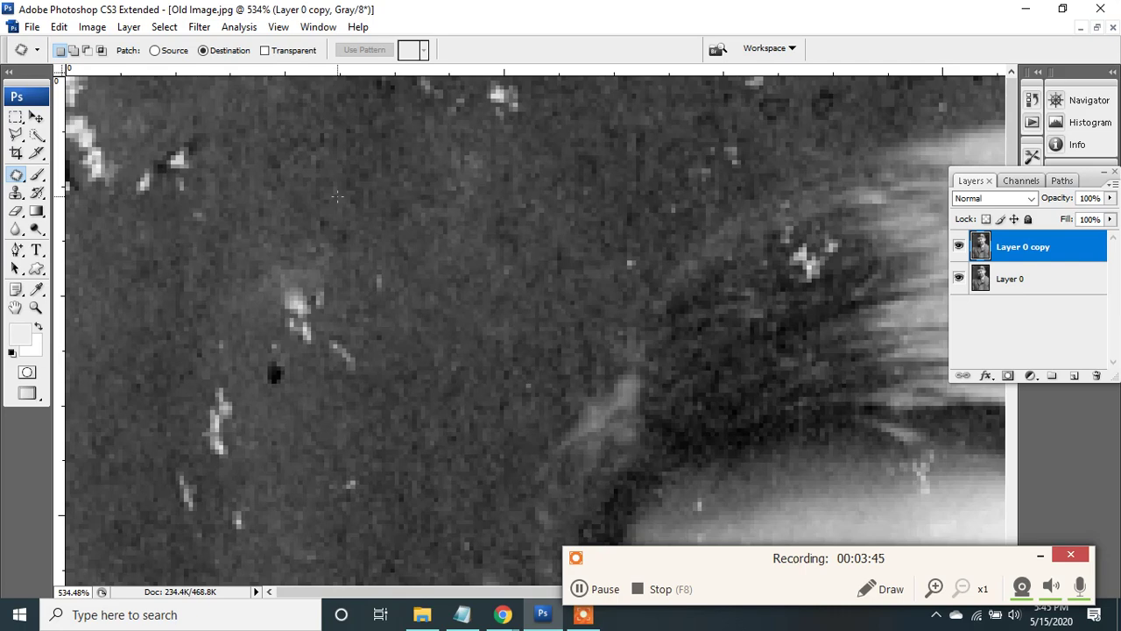
Patch the remaining white scratches directly above the black spot with a larger clean background sample, and deselect.
{"action": "mouse_move", "coordinate": [370, 187]}
{"action": "left_mouse_down"}
{"action": "mouse_move", "coordinate": [341, 200]}
{"action": "mouse_move", "coordinate": [401, 260]}
{"action": "mouse_move", "coordinate": [379, 144]}
{"action": "mouse_move", "coordinate": [413, 248]}
{"action": "left_mouse_up"}
{"action": "key", "text": "ctrl+z"}
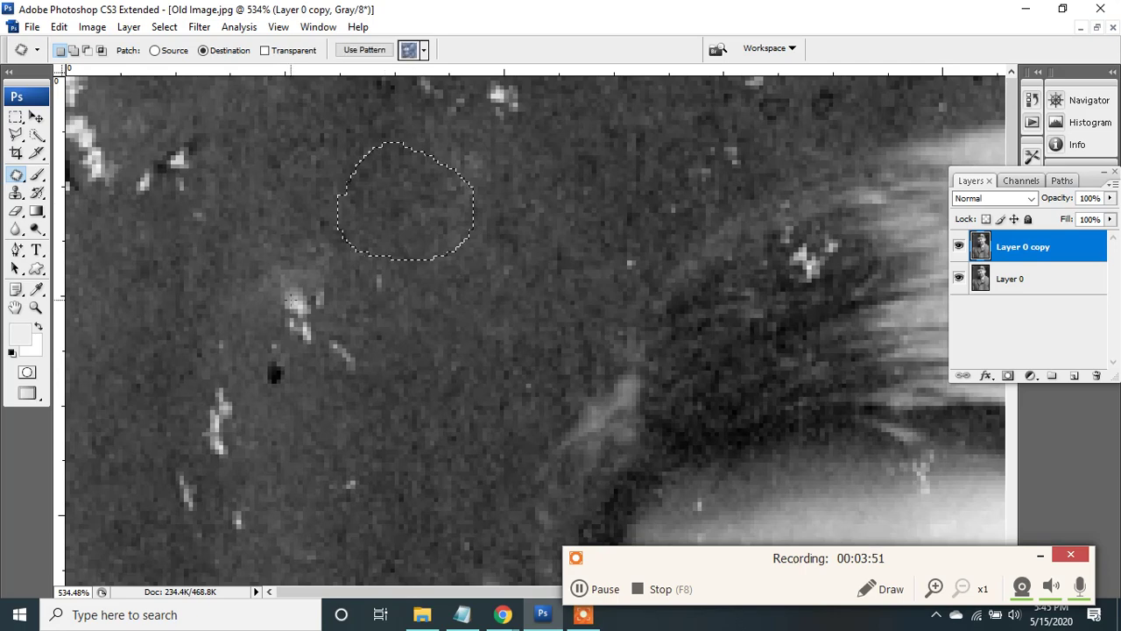
{"action": "left_click", "coordinate": [422, 204]}
{"action": "left_click_drag", "start_coordinate": [421, 208], "coordinate": [329, 332]}
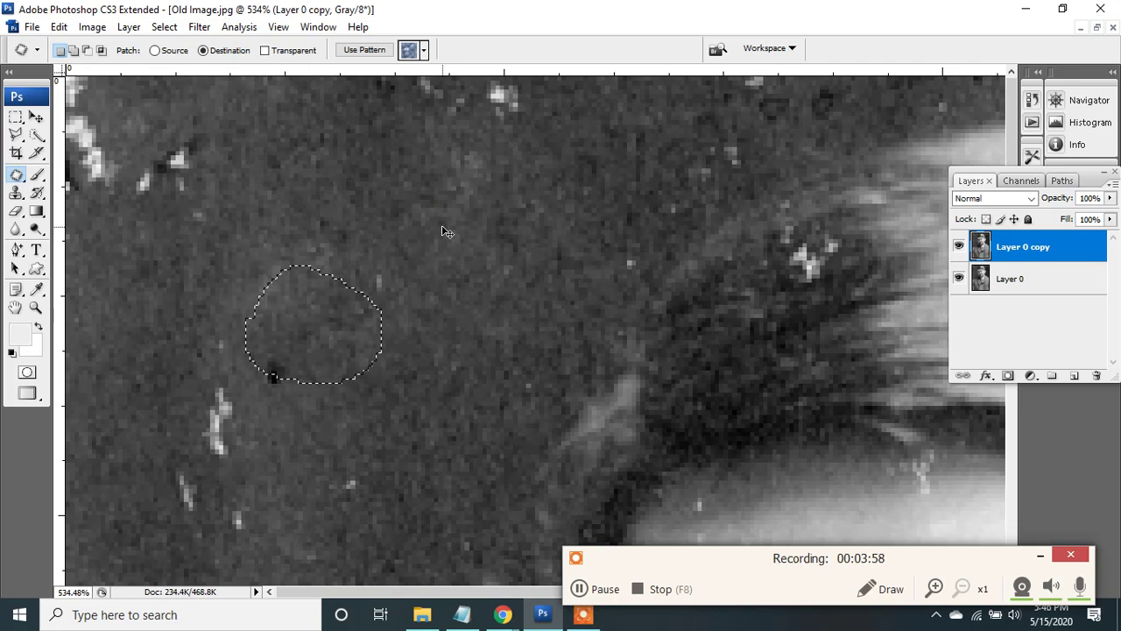
{"action": "key", "text": "ctrl+d"}
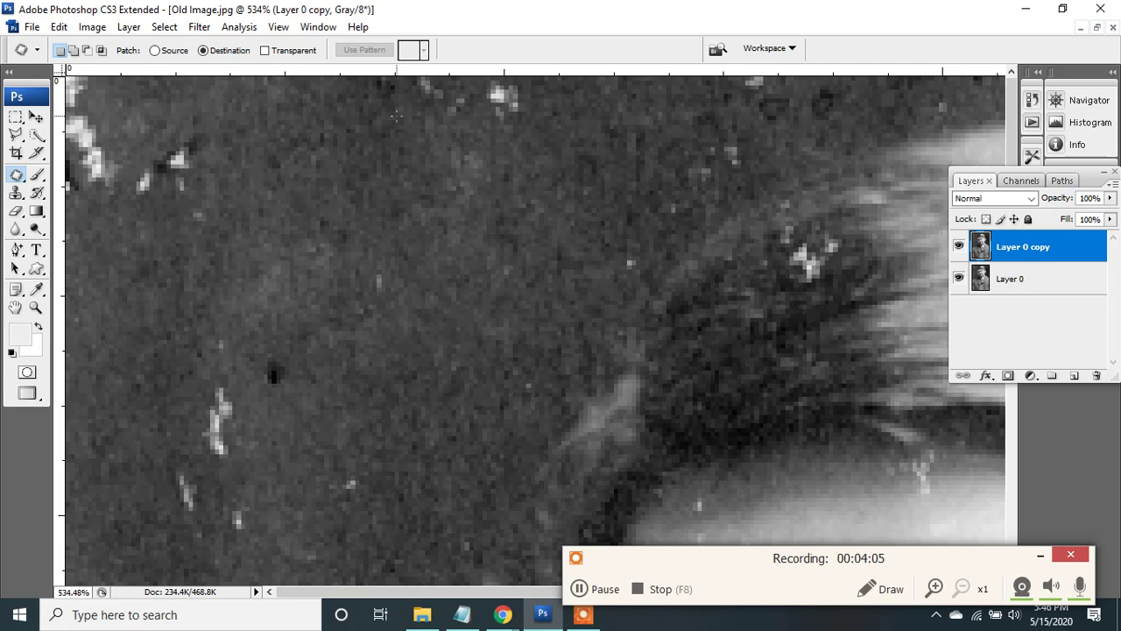
Patch the bright white speck near the photo's upper edge with clean background texture, and deselect.
{"action": "left_click_drag", "start_coordinate": [395, 115], "coordinate": [399, 118]}
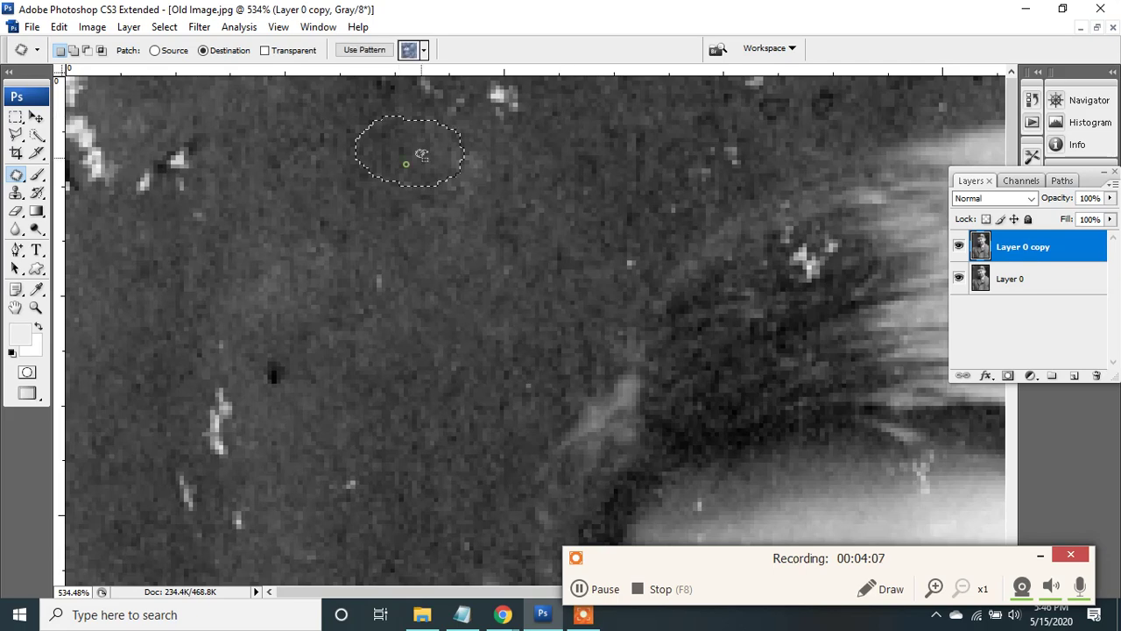
{"action": "left_click_drag", "start_coordinate": [422, 155], "coordinate": [498, 118]}
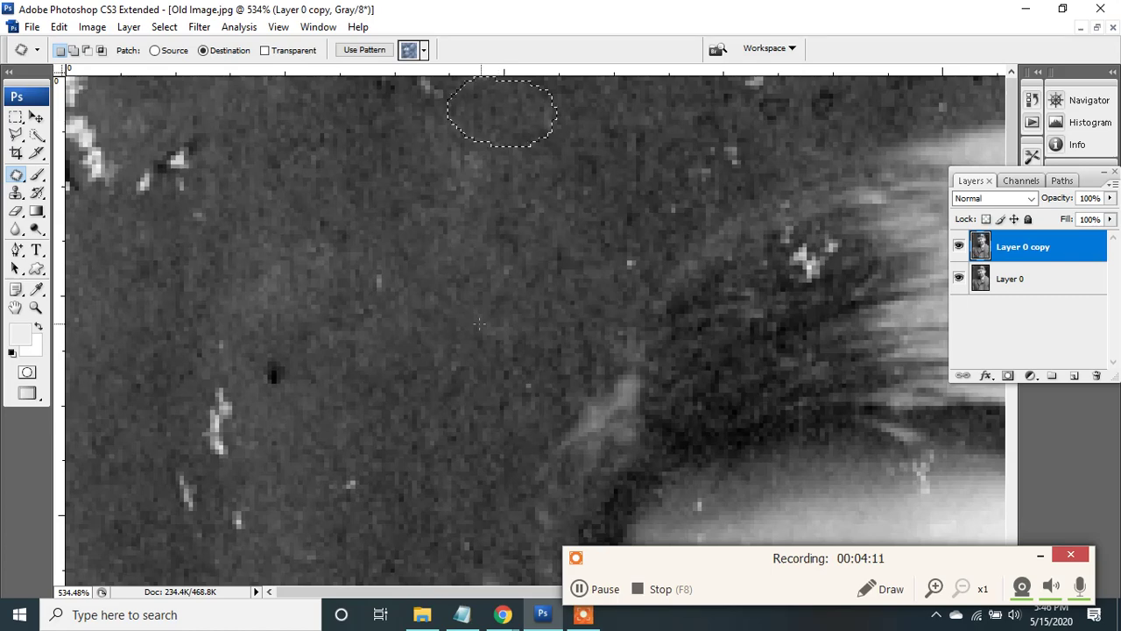
{"action": "key", "text": "ctrl+d"}
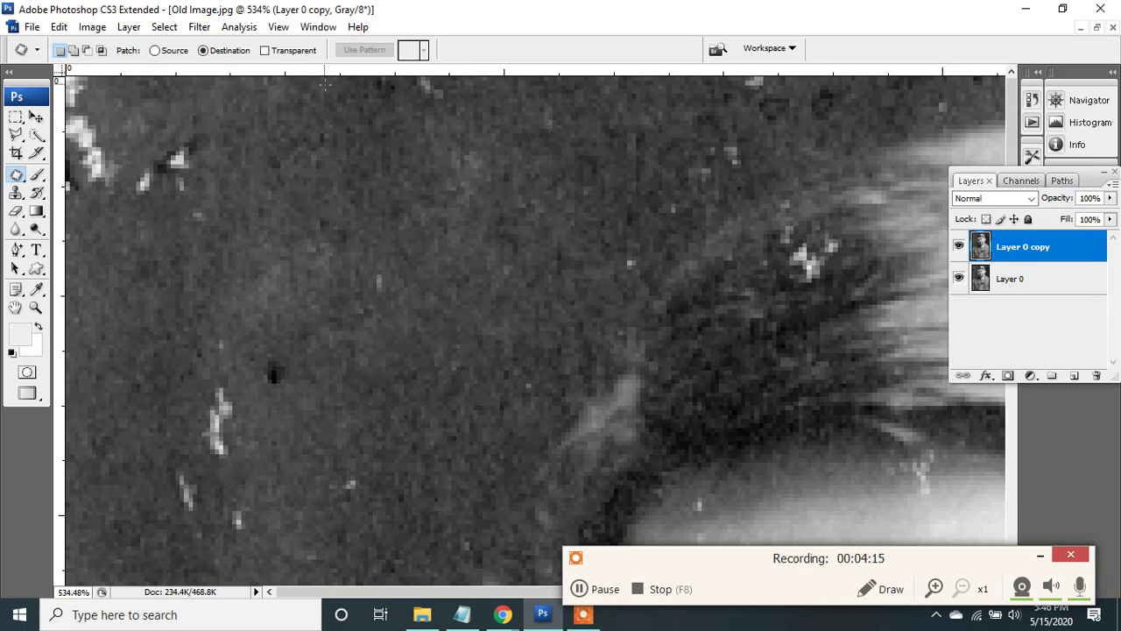
Patch the white scratches at the photo's upper-left corner with clean background texture, adjust the patch slightly, and deselect.
{"action": "left_click_drag", "start_coordinate": [325, 85], "coordinate": [185, 115]}
{"action": "left_click_drag", "start_coordinate": [127, 156], "coordinate": [18, 125]}
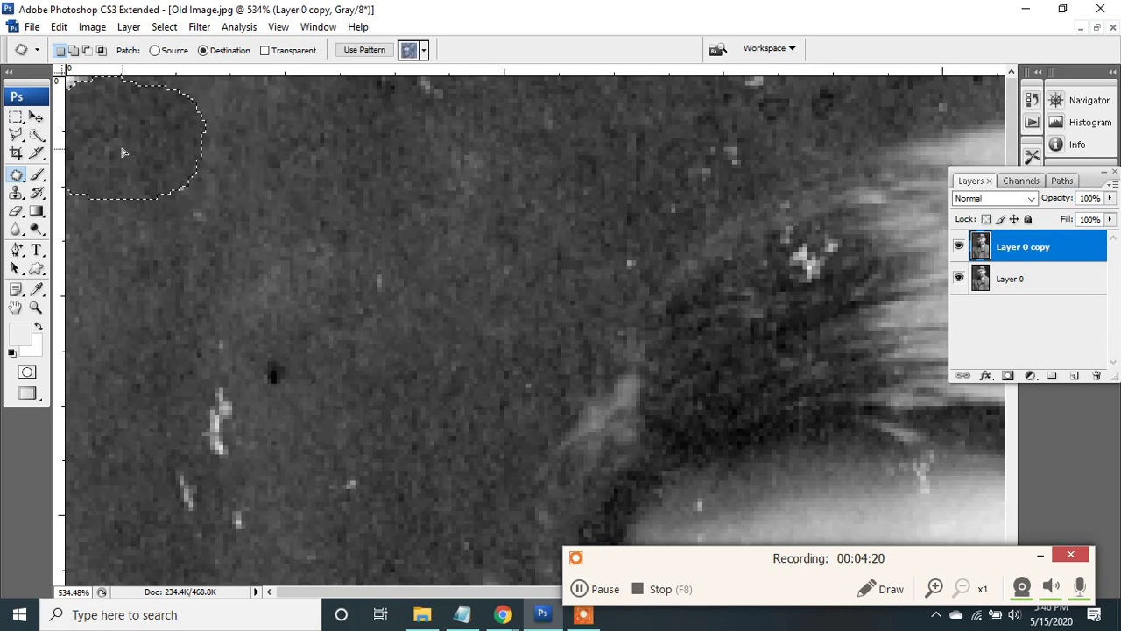
{"action": "left_click_drag", "start_coordinate": [116, 130], "coordinate": [131, 159]}
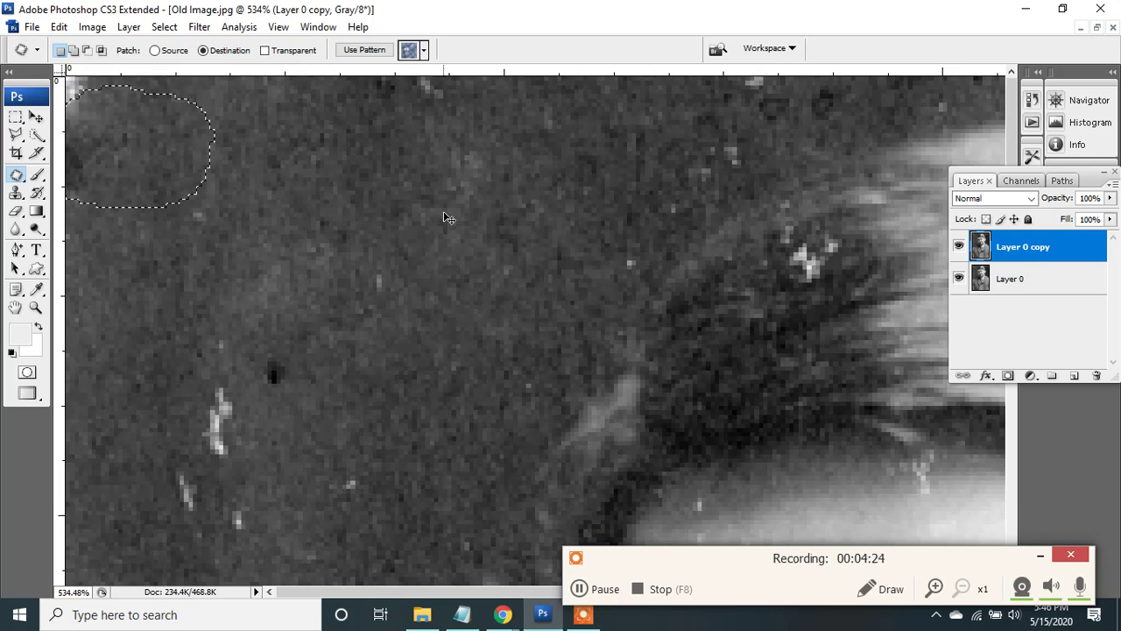
{"action": "key", "text": "ctrl+d"}
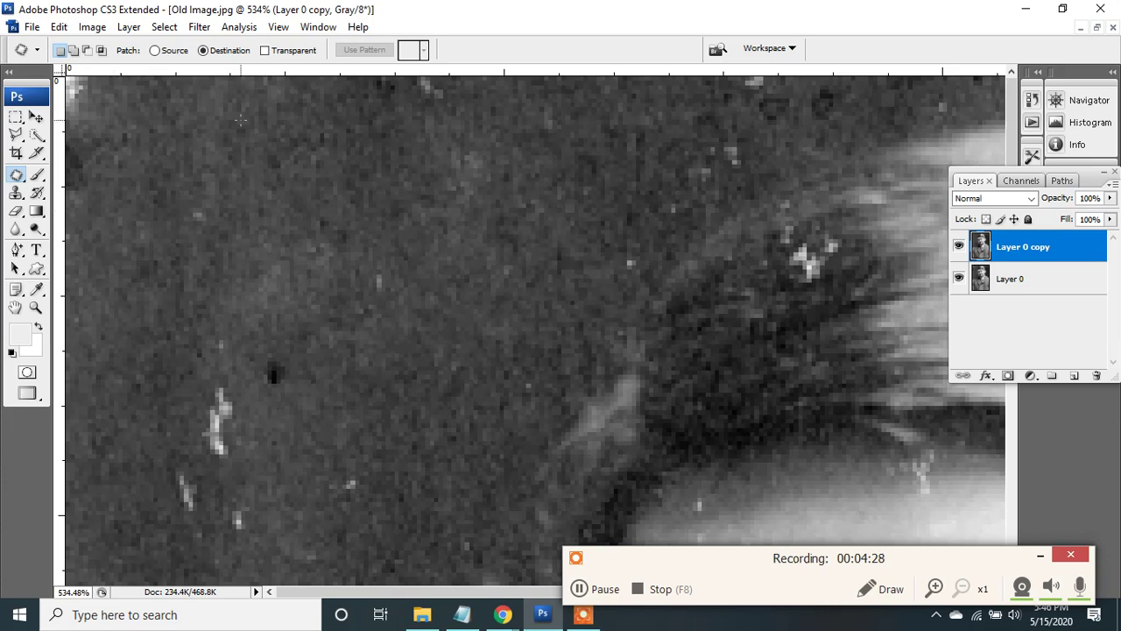
Patch the bright mark left in the photo's extreme upper-left corner with a round clean background sample, and deselect.
{"action": "mouse_move", "coordinate": [240, 120]}
{"action": "left_mouse_down"}
{"action": "mouse_move", "coordinate": [215, 112]}
{"action": "mouse_move", "coordinate": [219, 120]}
{"action": "left_mouse_up"}
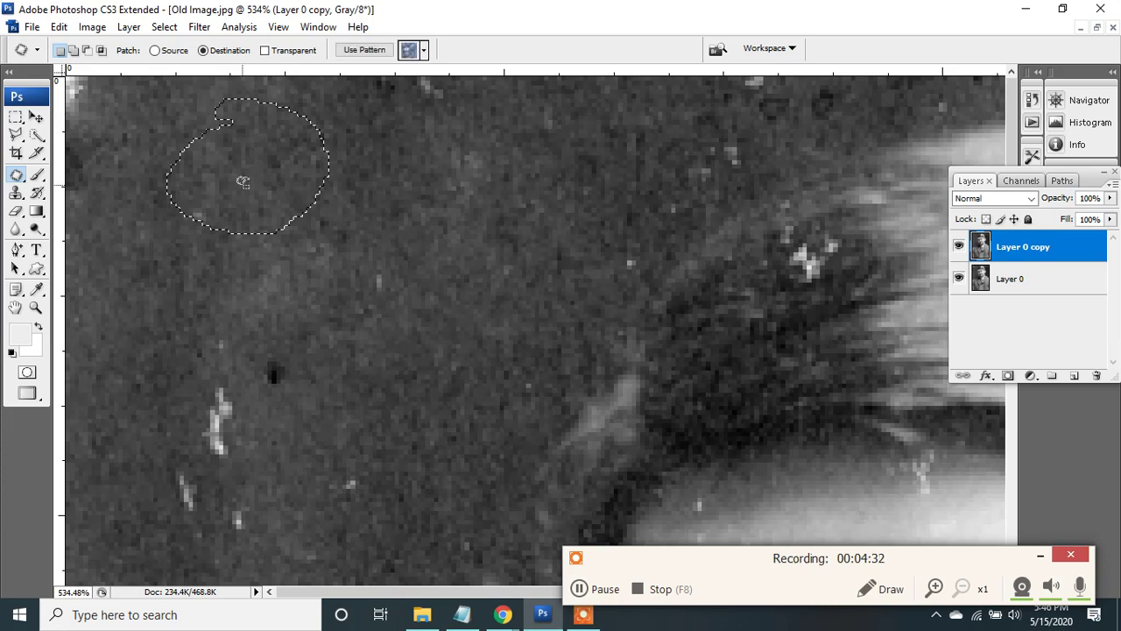
{"action": "left_click_drag", "start_coordinate": [242, 181], "coordinate": [82, 98]}
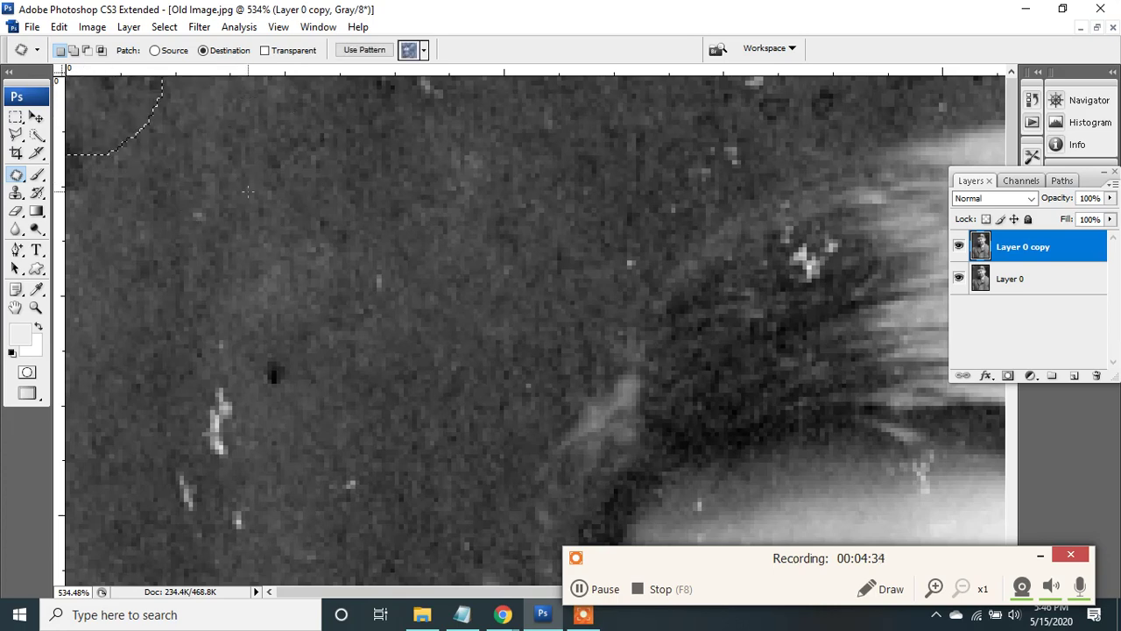
{"action": "key", "text": "ctrl+d"}
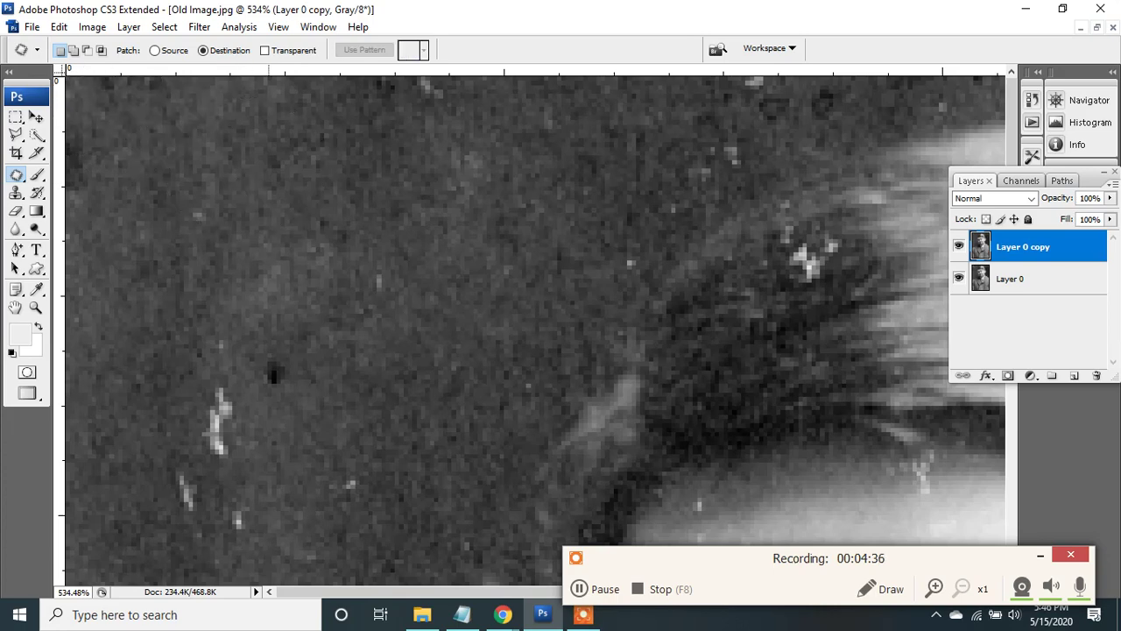
Patch the vertical white scratch just below and beside the black spot with clean background, and deselect.
{"action": "scroll", "coordinate": [391, 359], "scroll_direction": "down", "scroll_amount": 3}
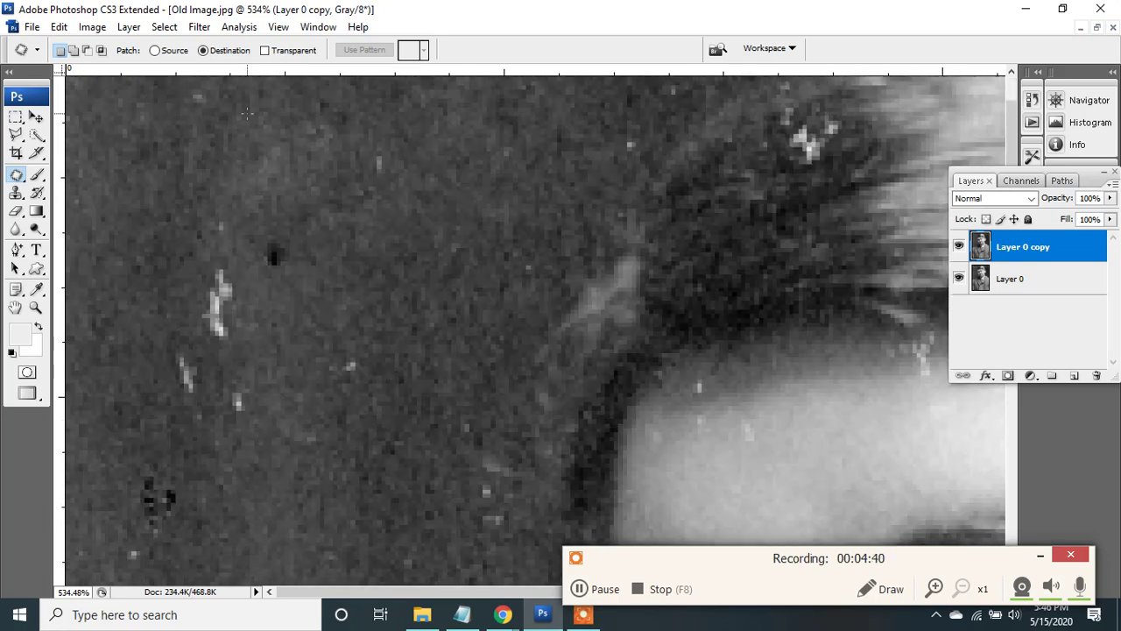
{"action": "mouse_move", "coordinate": [247, 113]}
{"action": "left_mouse_down"}
{"action": "mouse_move", "coordinate": [282, 199]}
{"action": "mouse_move", "coordinate": [247, 114]}
{"action": "mouse_move", "coordinate": [227, 253]}
{"action": "left_mouse_up"}
{"action": "left_click", "coordinate": [261, 149]}
{"action": "key", "text": "ctrl+z"}
{"action": "left_click_drag", "start_coordinate": [212, 295], "coordinate": [212, 335]}
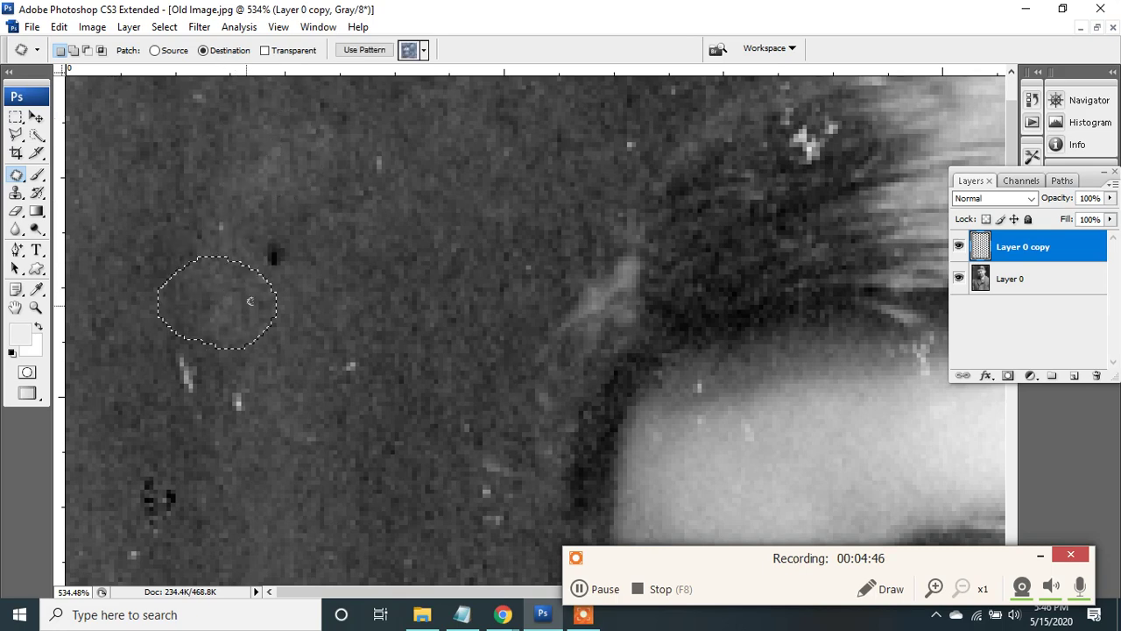
{"action": "left_click", "coordinate": [367, 274]}
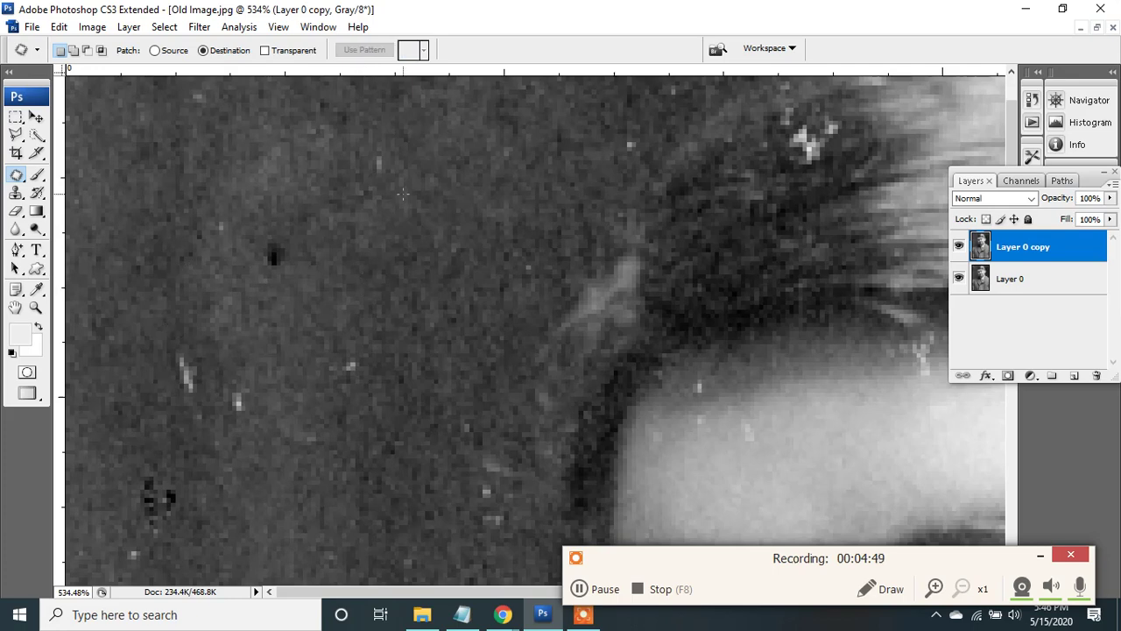
Set the Clone Stamp tool's brush diameter to 37 px.
{"action": "left_click", "coordinate": [17, 194]}
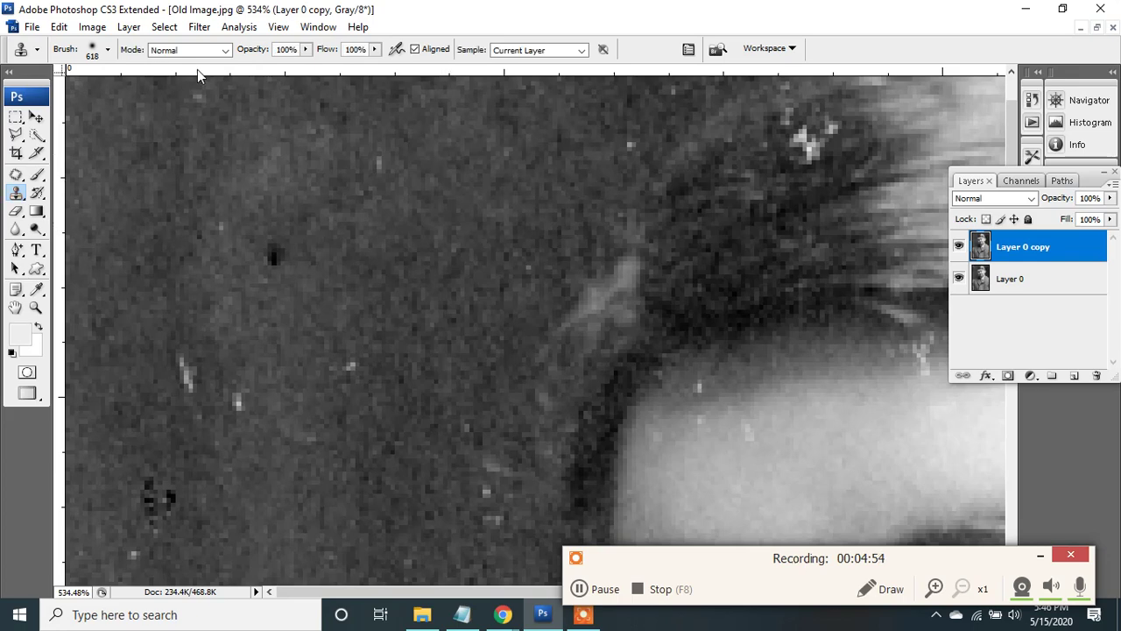
{"action": "left_click", "coordinate": [108, 50]}
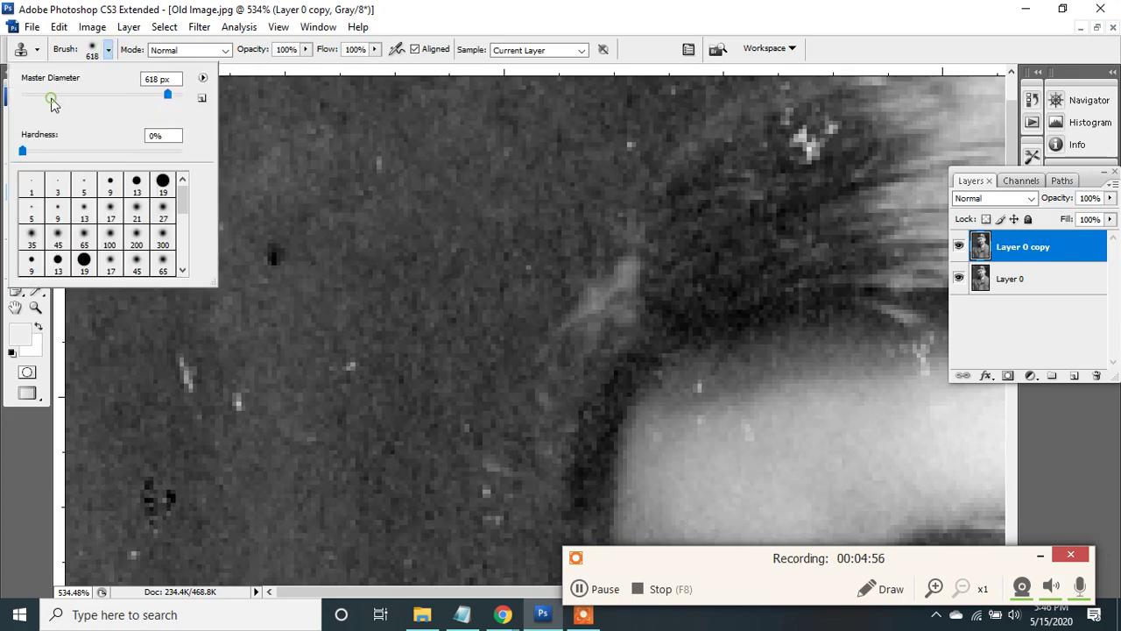
{"action": "left_click", "coordinate": [51, 94]}
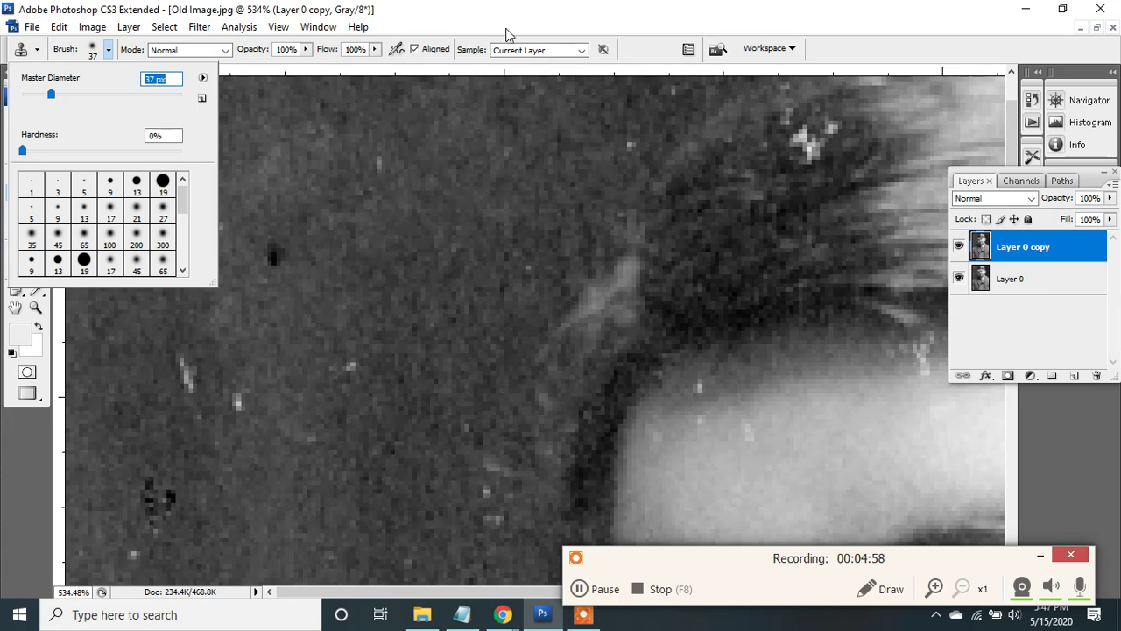
{"action": "key", "text": "Return"}
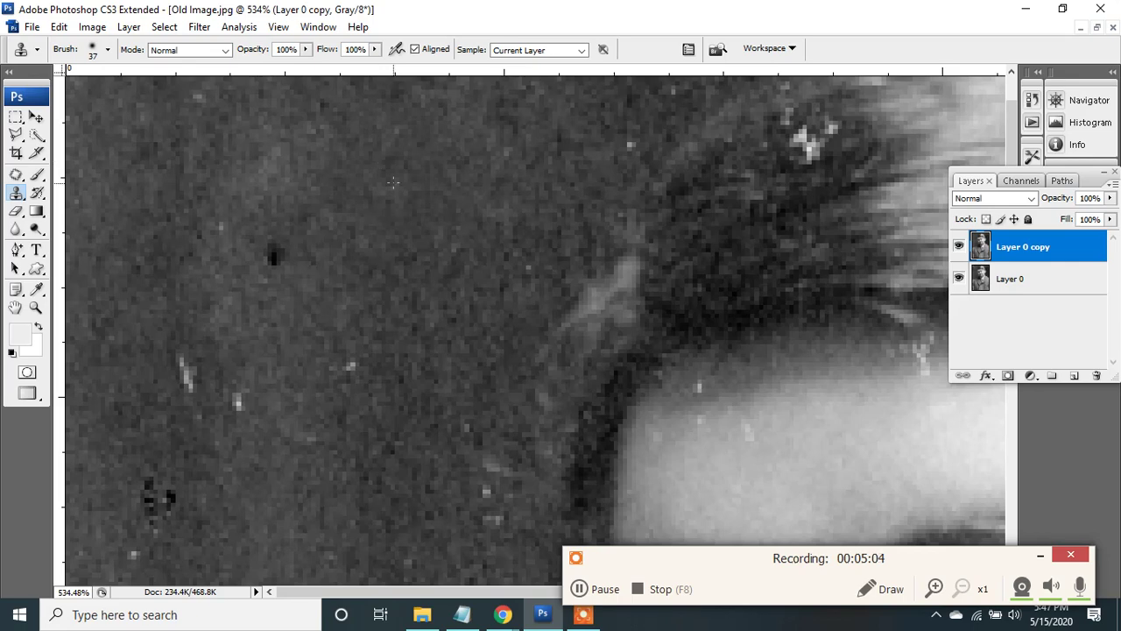
Return to the Patch tool, cover the black spot in the background with clean texture, and deselect.
{"action": "left_click", "coordinate": [18, 175]}
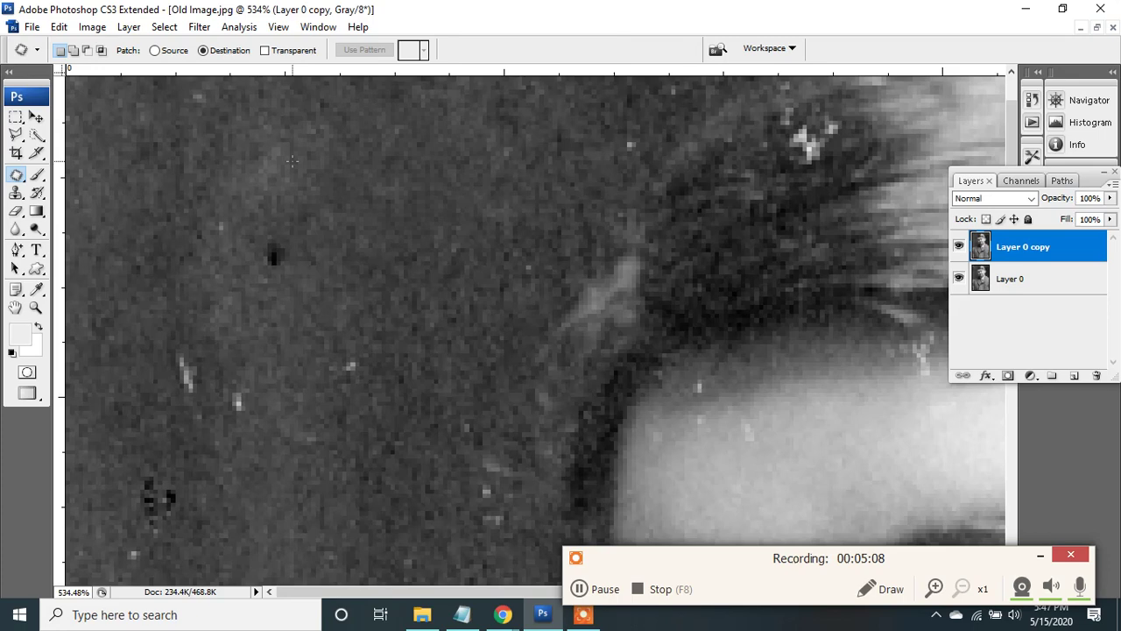
{"action": "left_click_drag", "start_coordinate": [292, 160], "coordinate": [274, 250]}
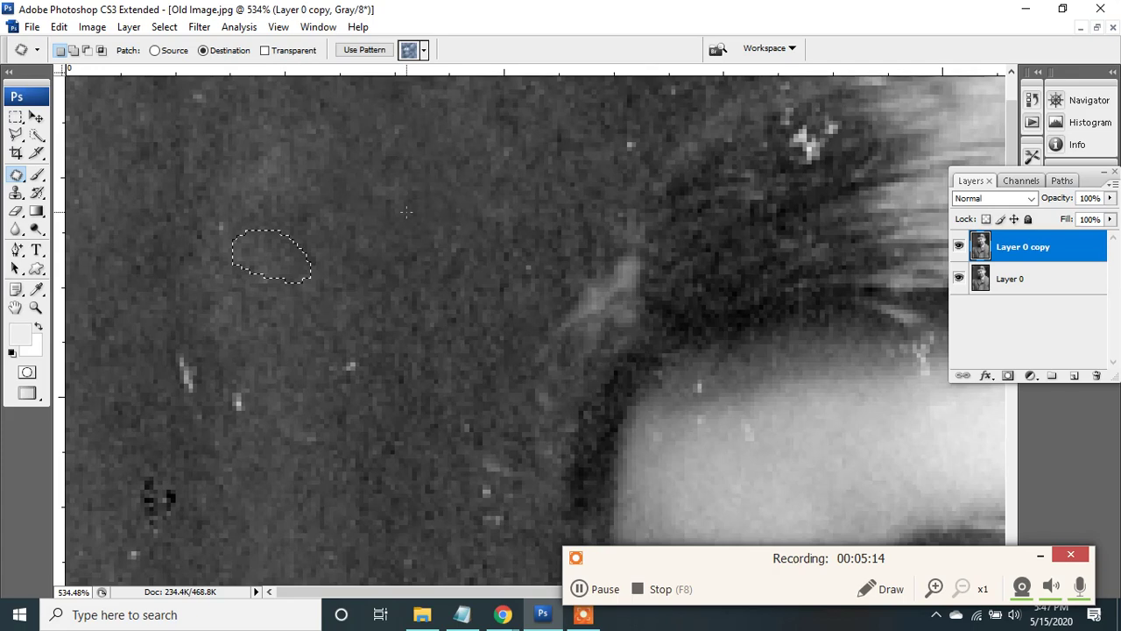
{"action": "key", "text": "ctrl+d"}
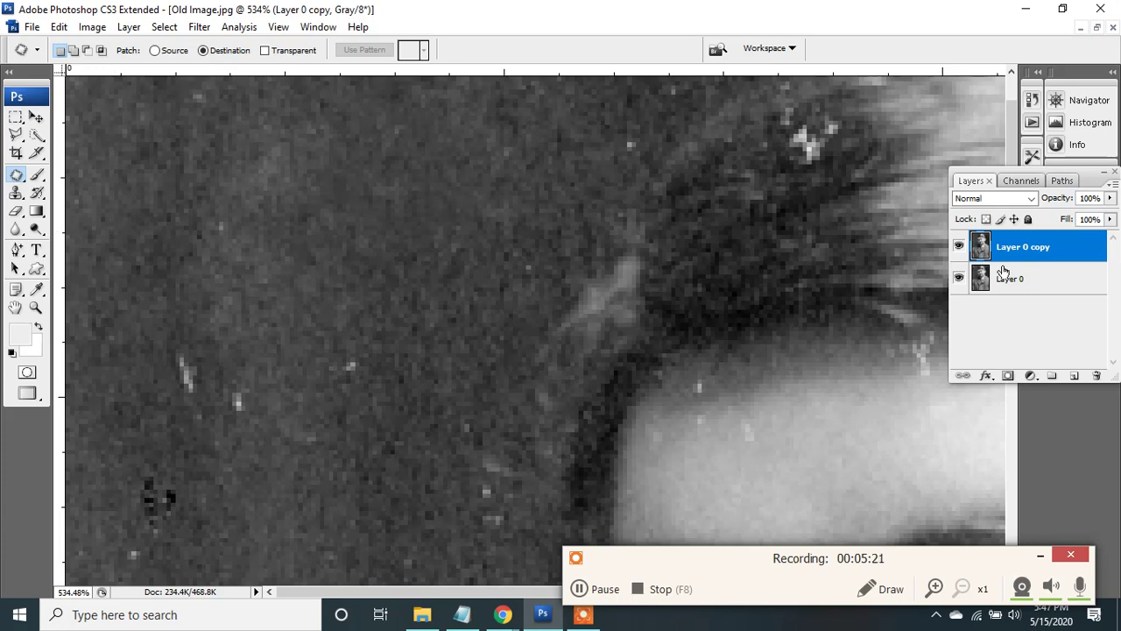
Hide and reshow Layer 0 copy to compare the retouched background with the original.
{"action": "left_click", "coordinate": [959, 246]}
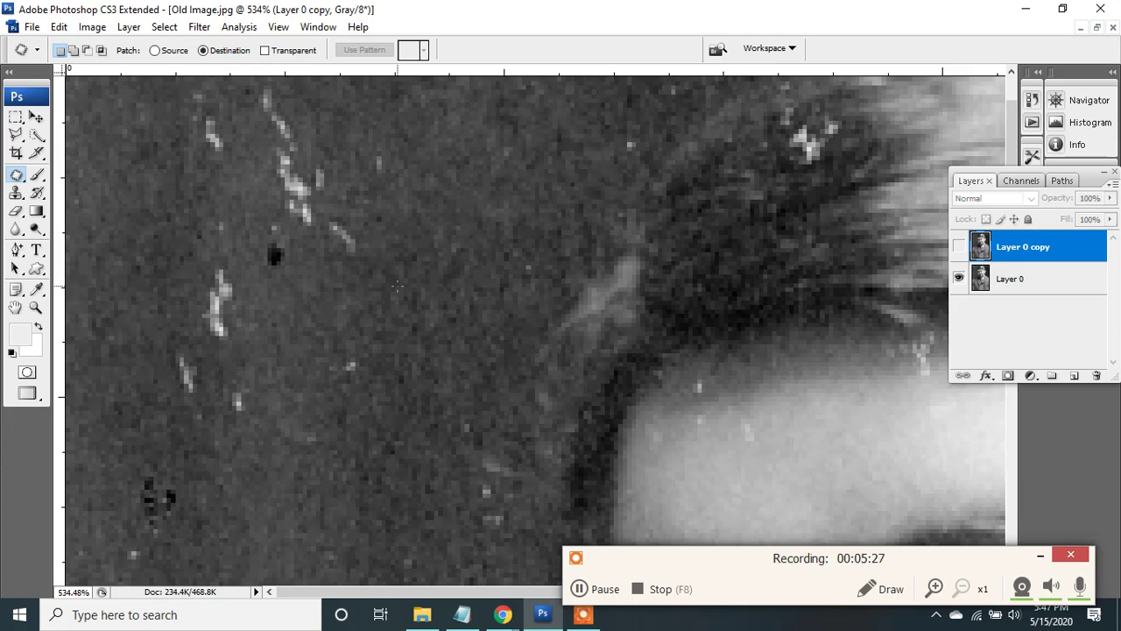
{"action": "left_click", "coordinate": [959, 247]}
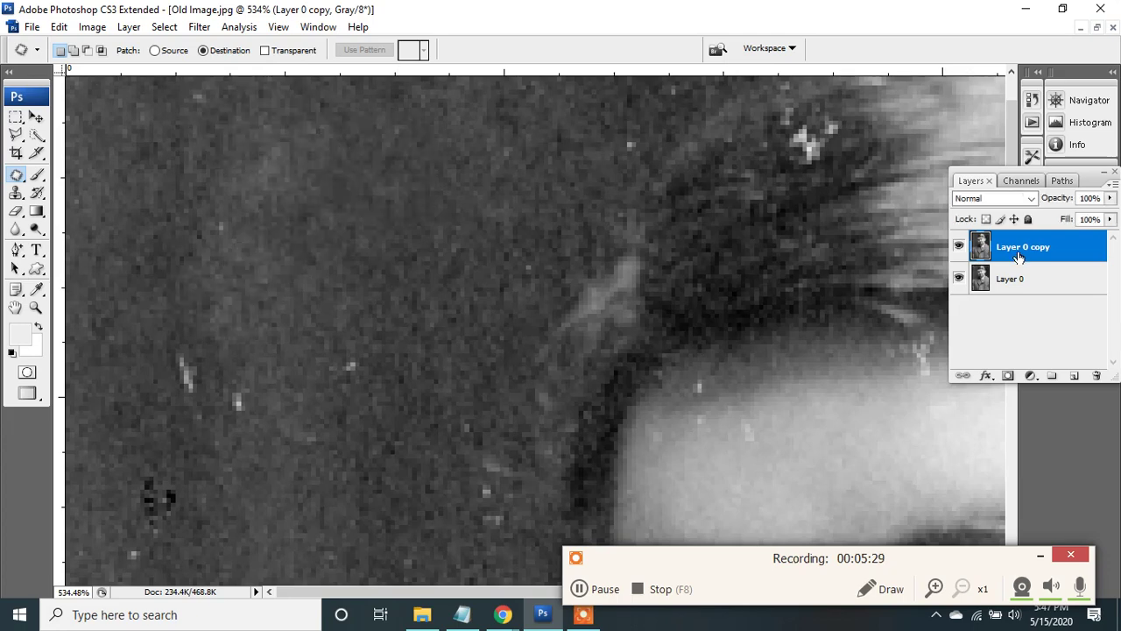
{"action": "scroll", "coordinate": [369, 254], "scroll_direction": "down", "scroll_amount": 2}
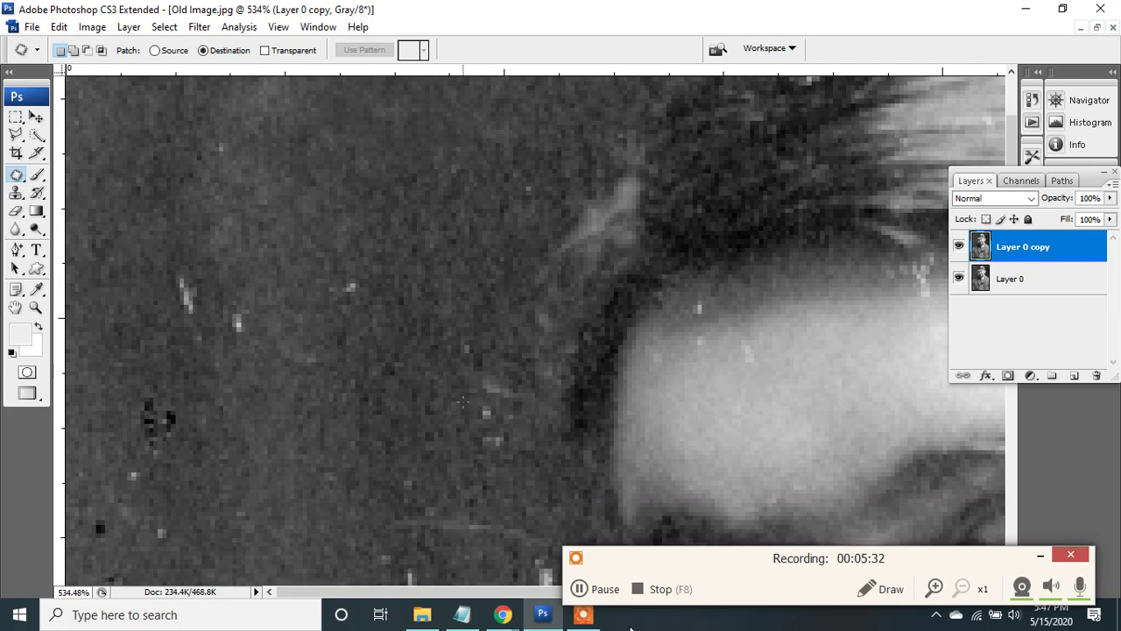
Switch to Notepad and write "PATCH TOOL: the patch tool are use to match the txvture, lighting and shading of thr image.".
{"action": "left_click", "coordinate": [462, 614]}
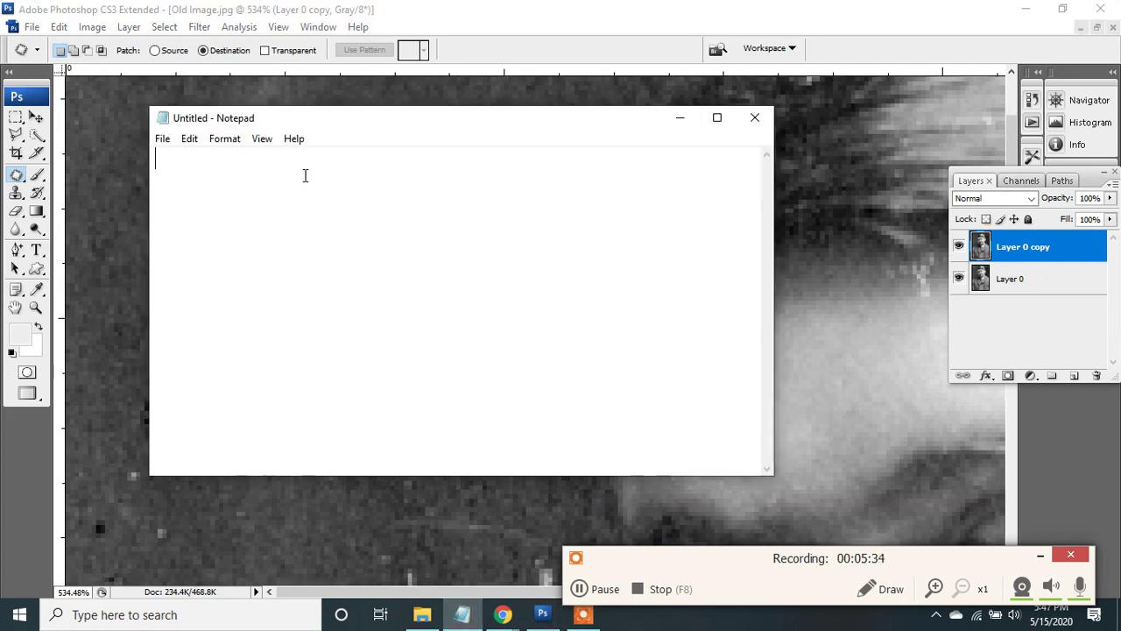
{"action": "type", "text": "PA"}
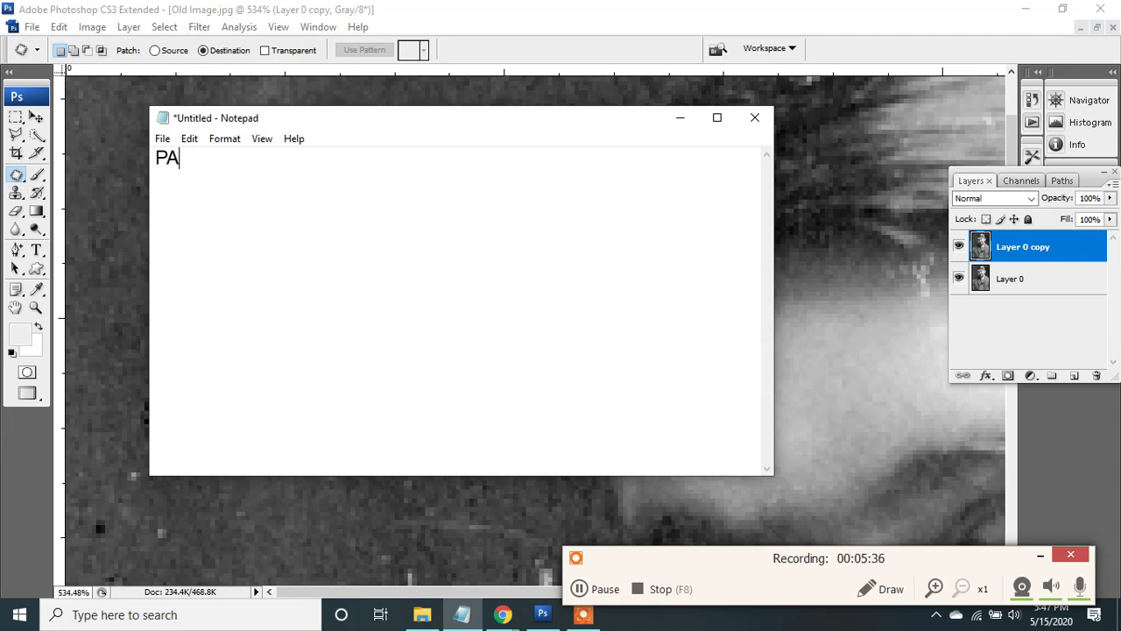
{"action": "type", "text": "TCH TO"}
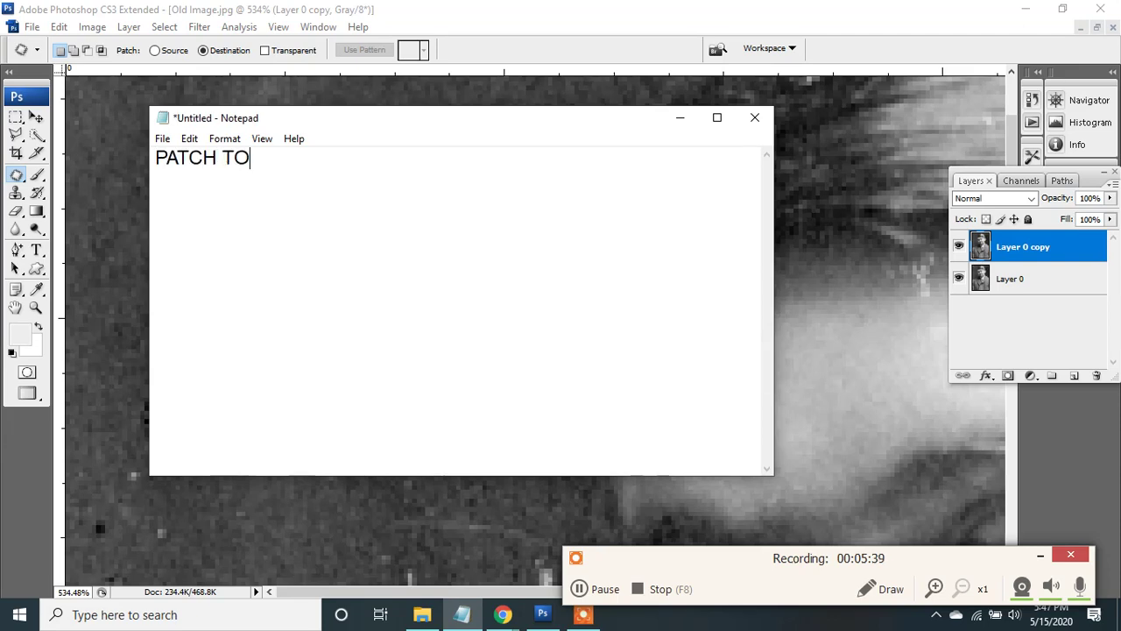
{"action": "type", "text": "OL: the pa"}
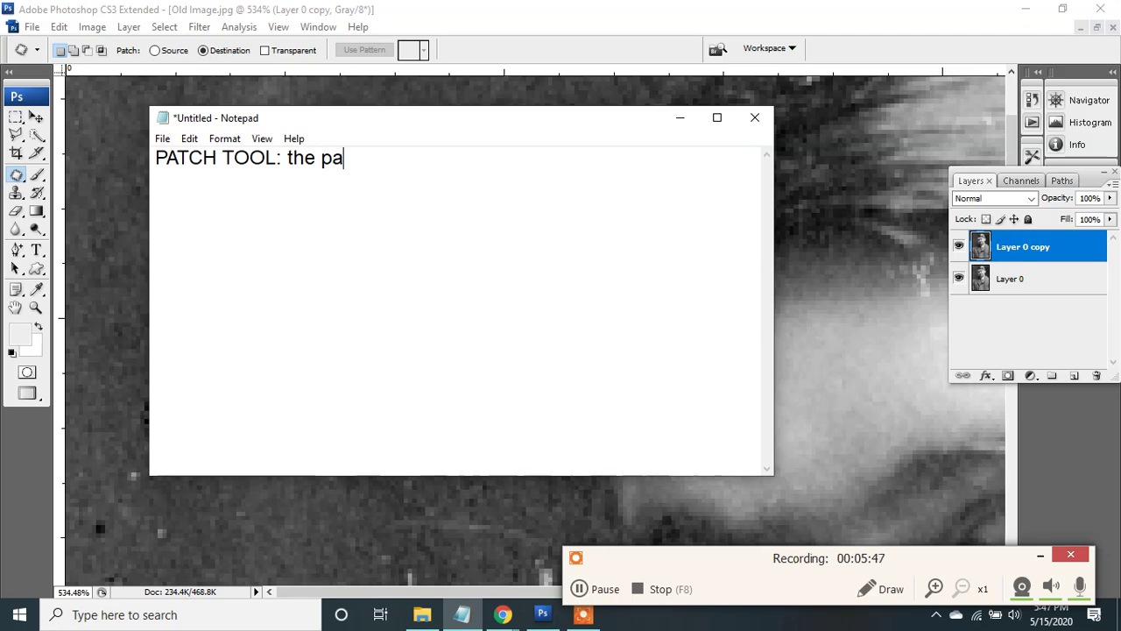
{"action": "type", "text": "tch to"}
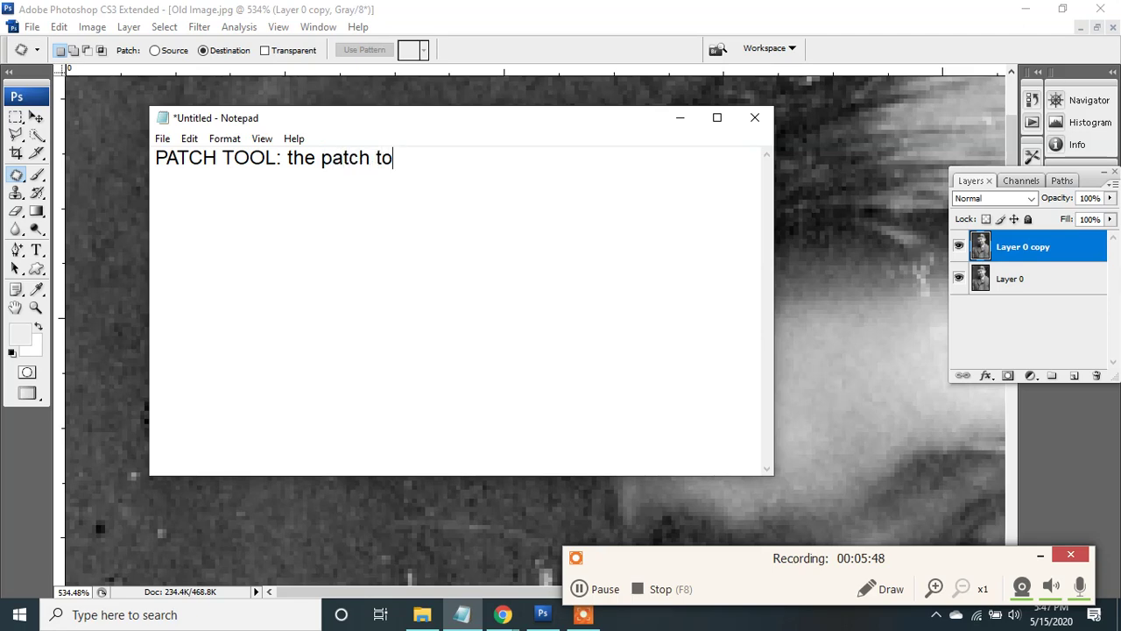
{"action": "type", "text": "ol"}
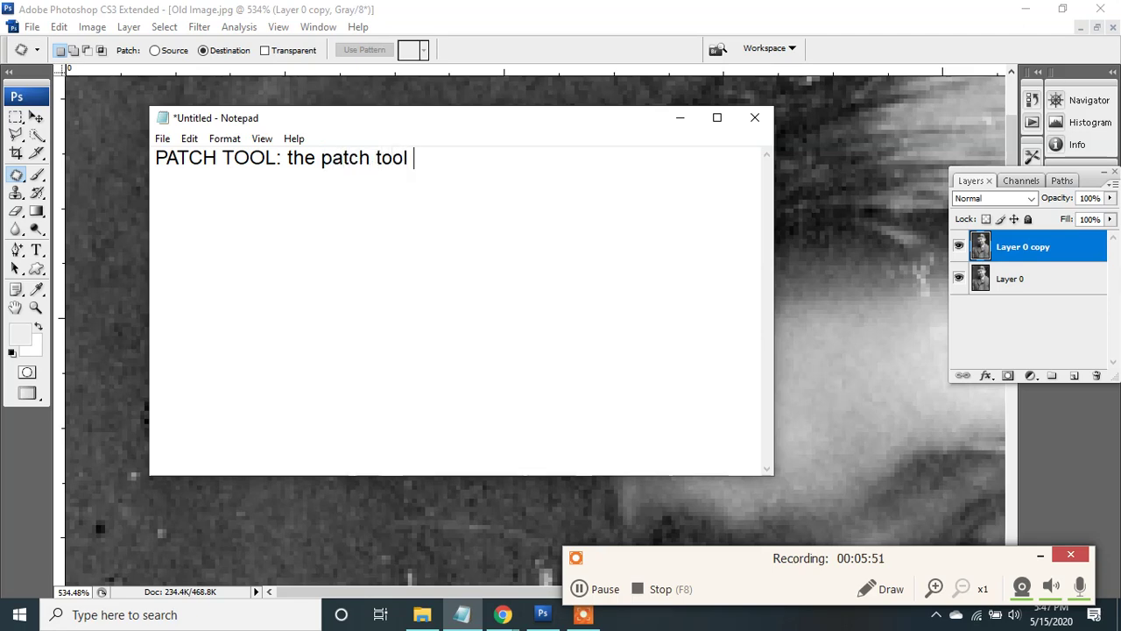
{"action": "type", "text": " are"}
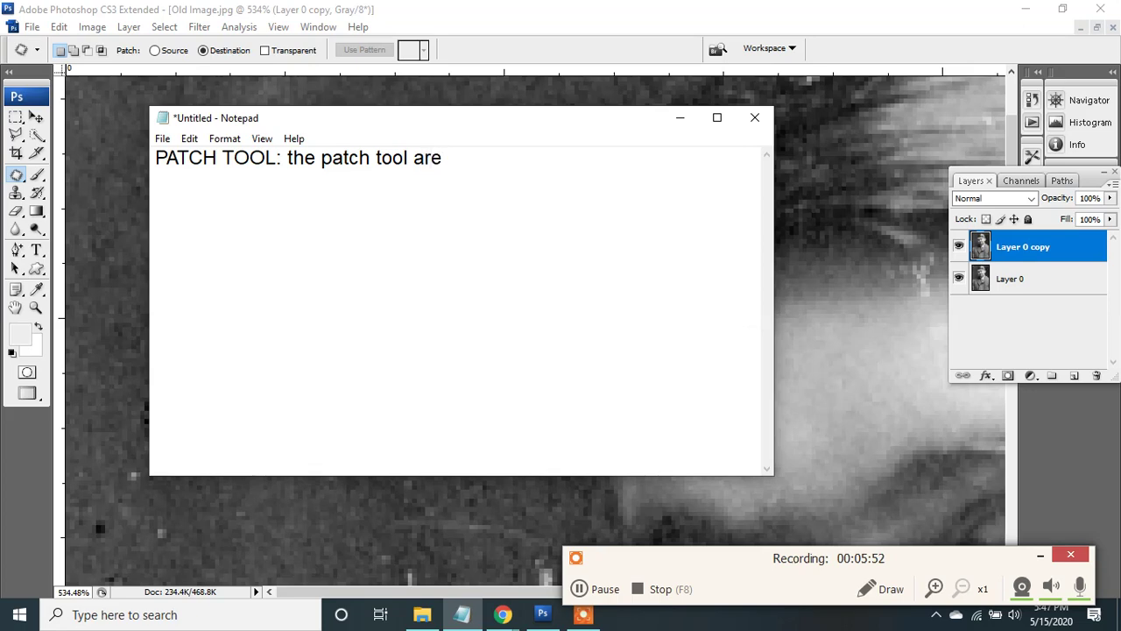
{"action": "type", "text": " use to"}
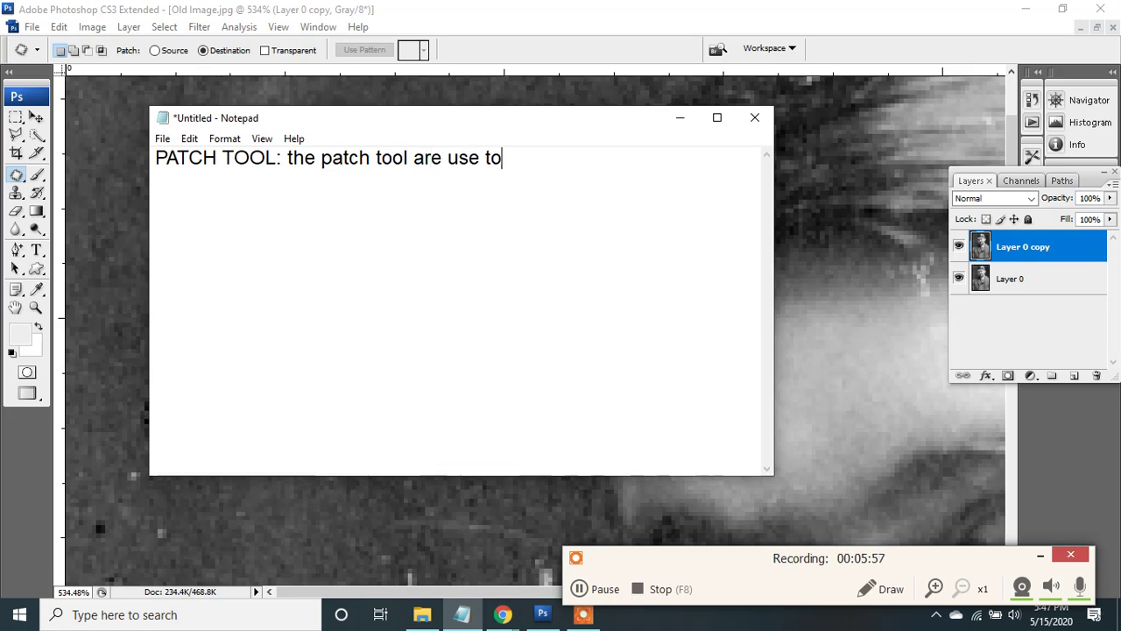
{"action": "type", "text": " matc"}
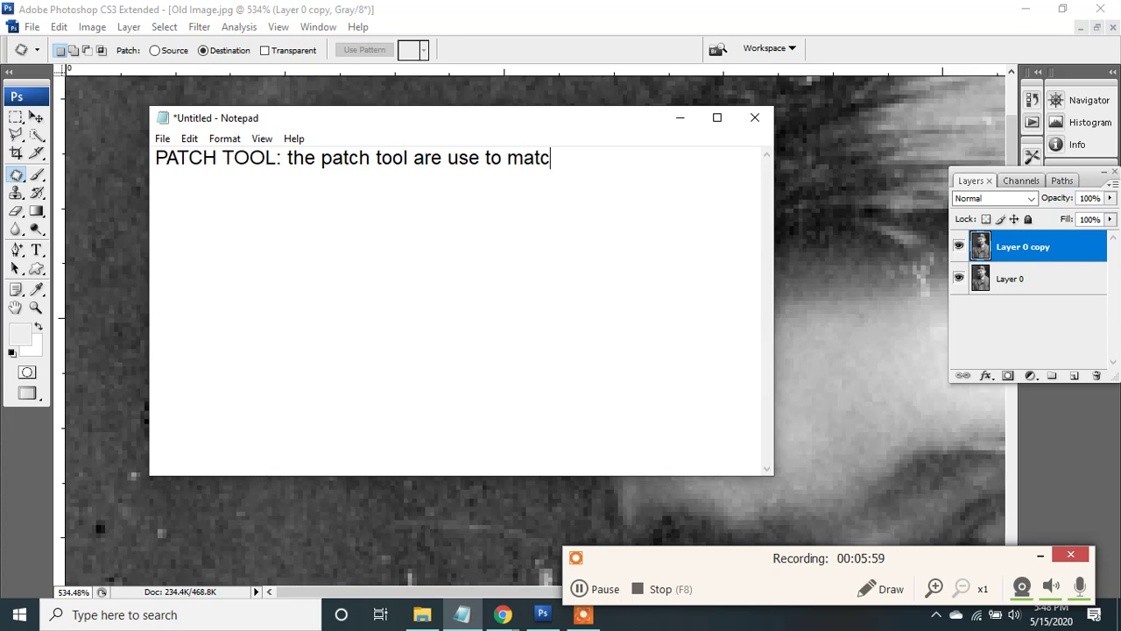
{"action": "type", "text": "h the t"}
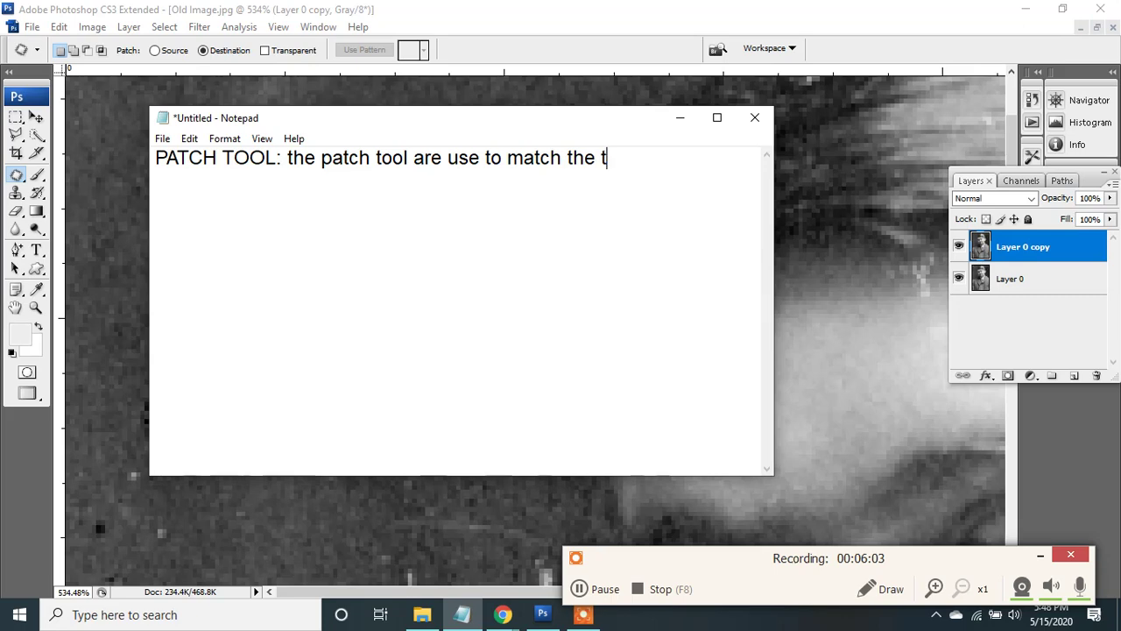
{"action": "type", "text": "xvture"}
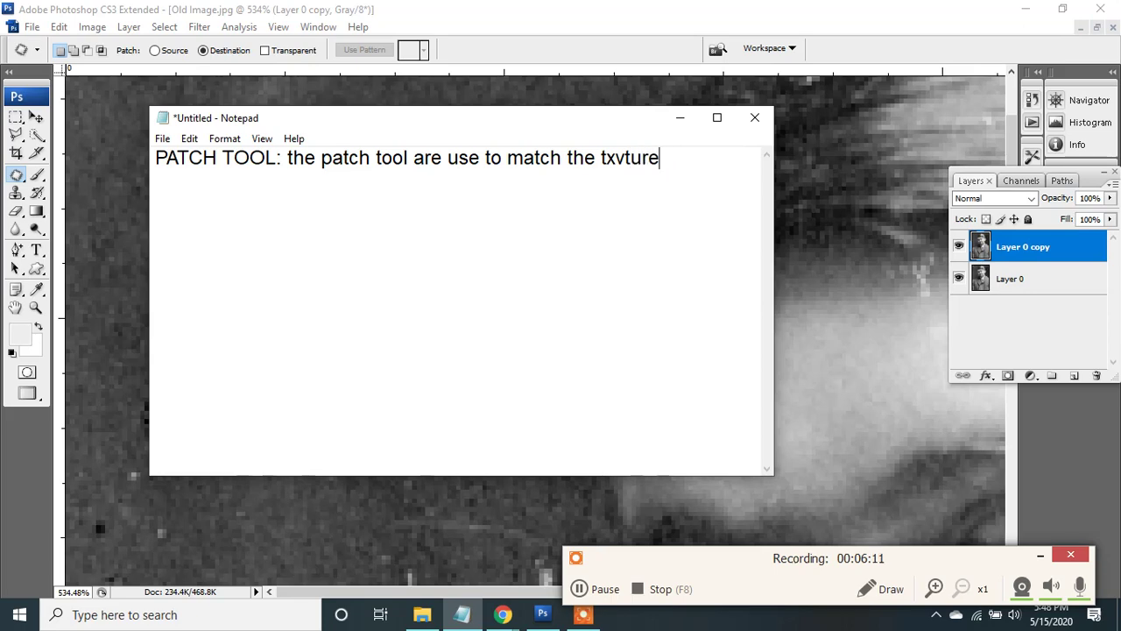
{"action": "type", "text": ", lighting"}
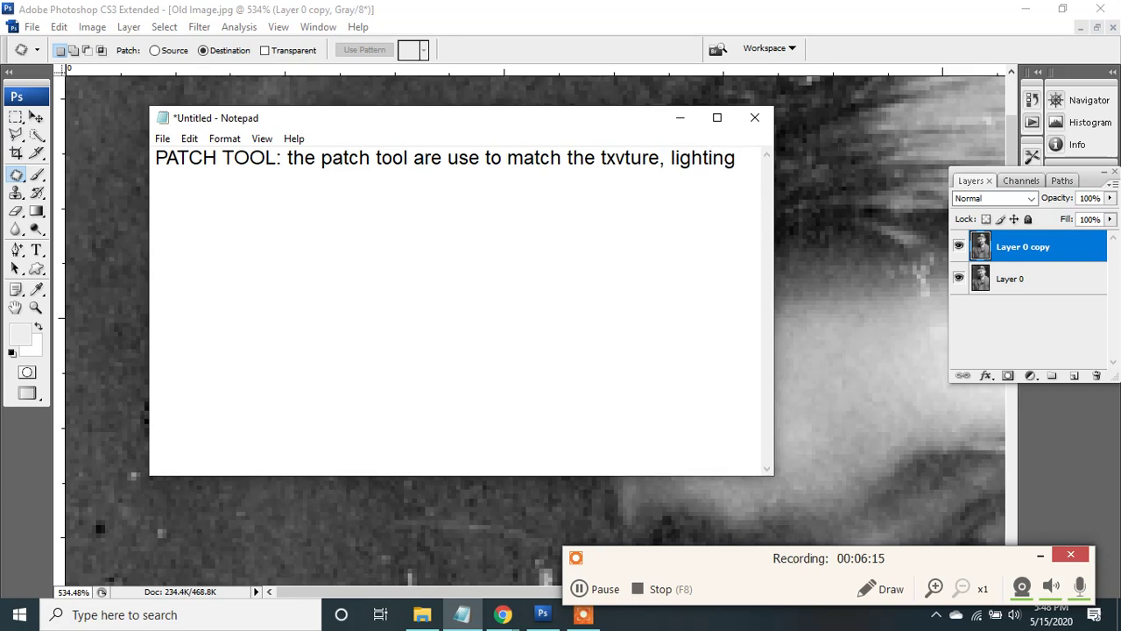
{"action": "type", "text": " and shading "}
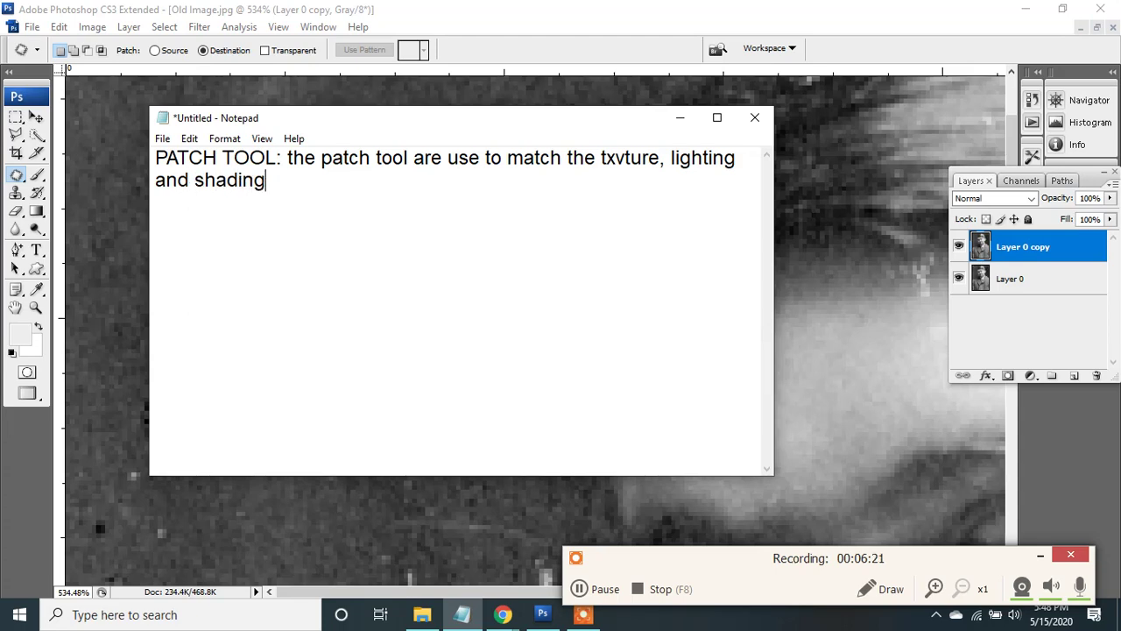
{"action": "type", "text": "og"}
{"action": "key", "text": "BackSpace"}
{"action": "type", "text": "f thr image."}
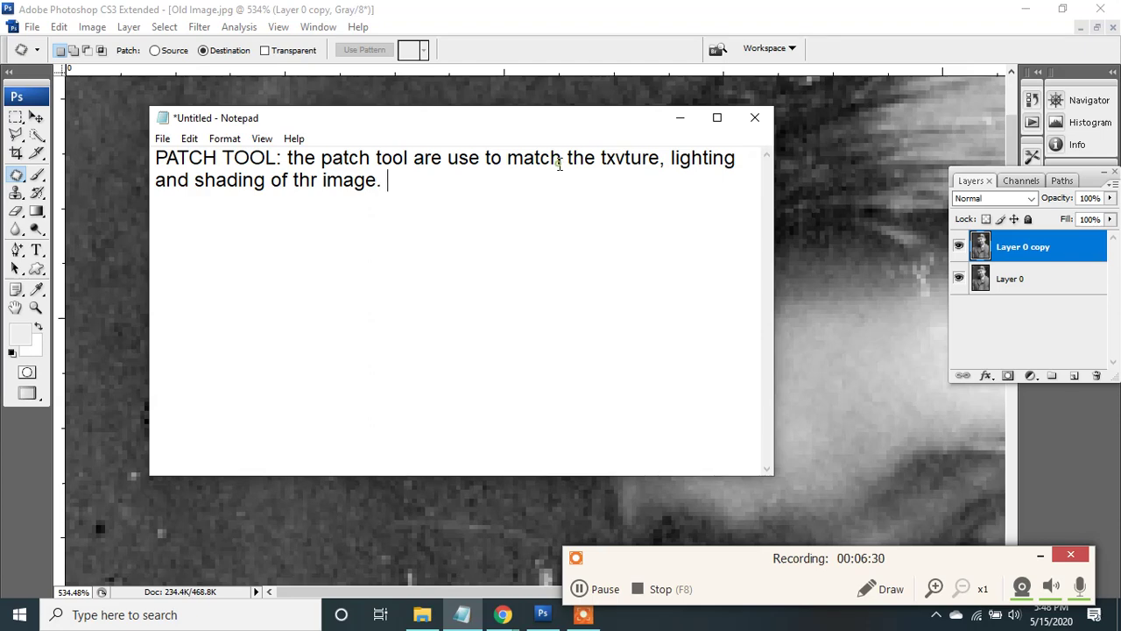
Correct the misspelled words in the note to "texture" and "the", and minimize Notepad to return to Photoshop.
{"action": "left_click_drag", "start_coordinate": [561, 164], "coordinate": [508, 166]}
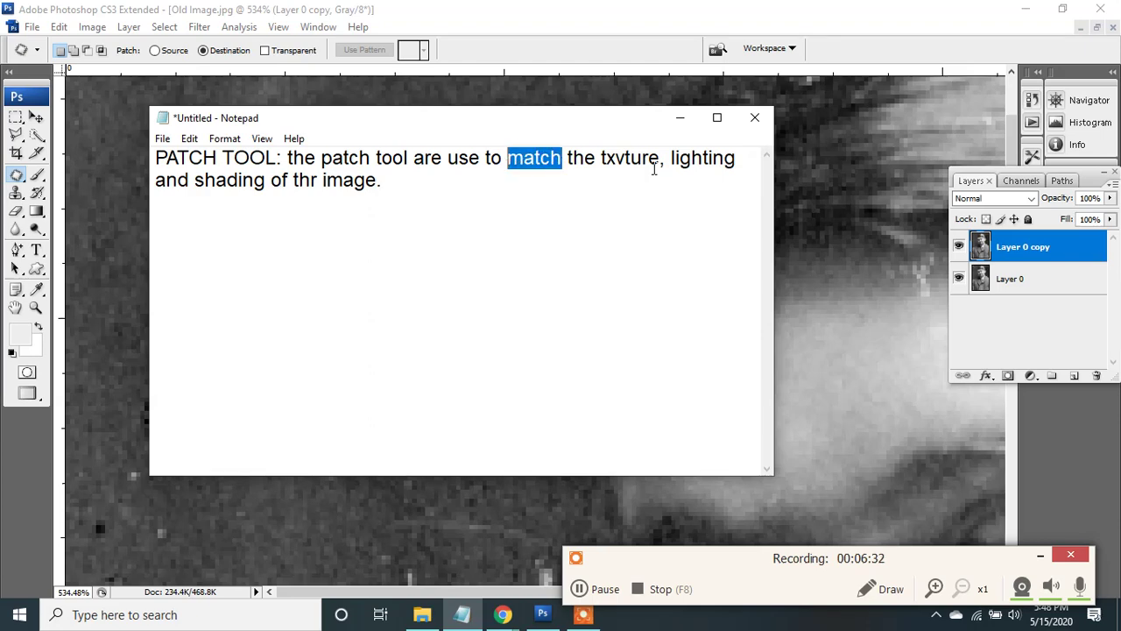
{"action": "left_click", "coordinate": [616, 160]}
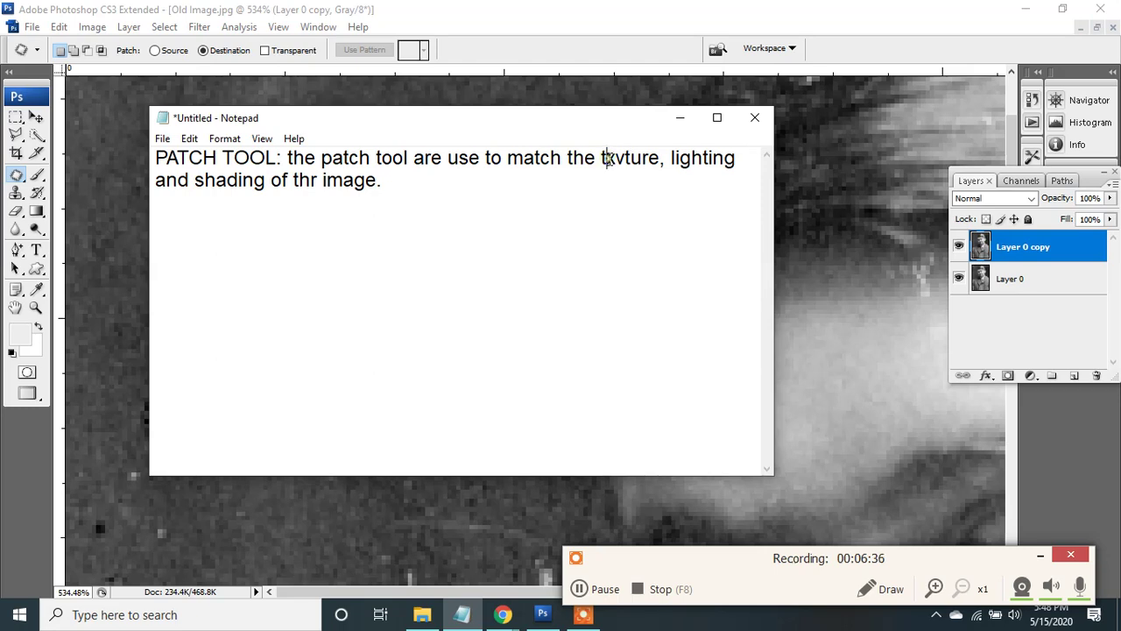
{"action": "type", "text": "e"}
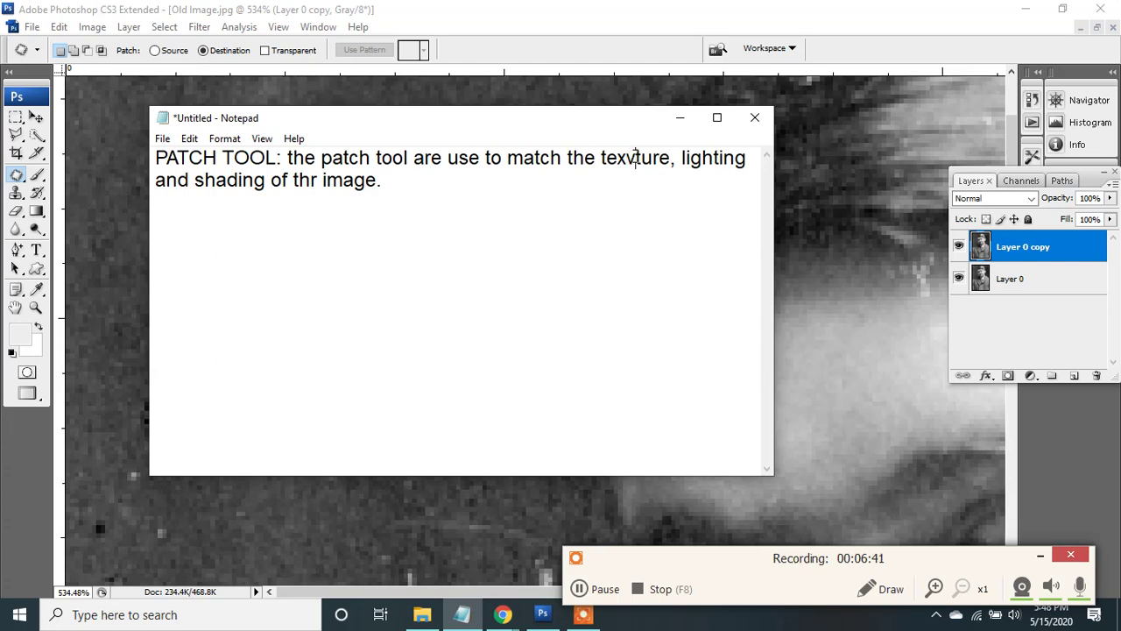
{"action": "key", "text": "Delete"}
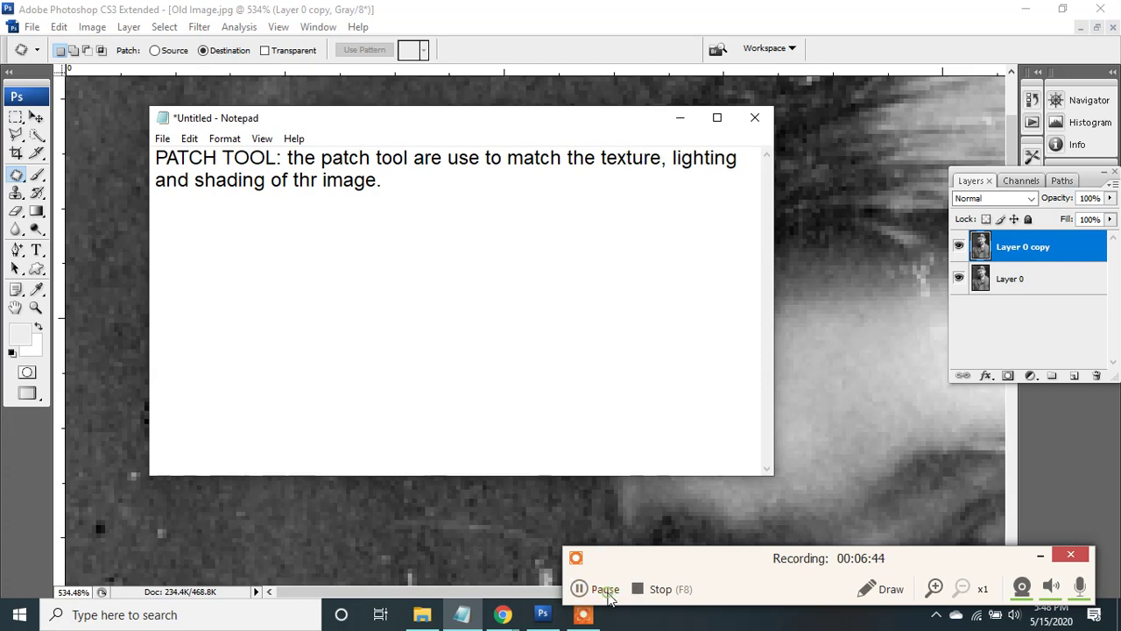
{"action": "left_click", "coordinate": [580, 589]}
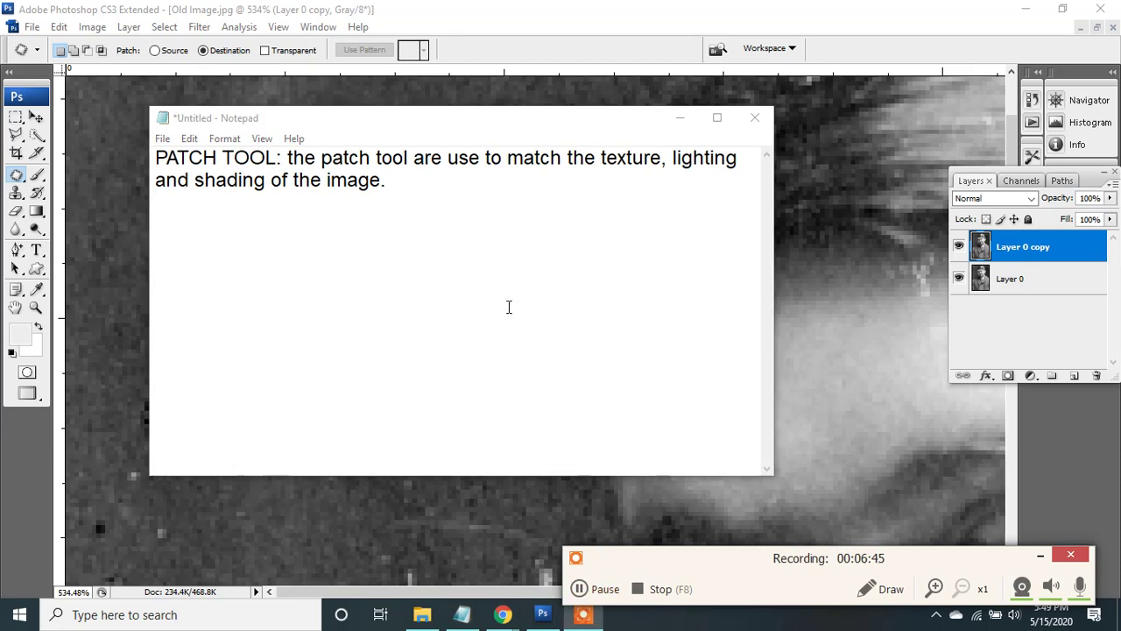
{"action": "left_click", "coordinate": [443, 181]}
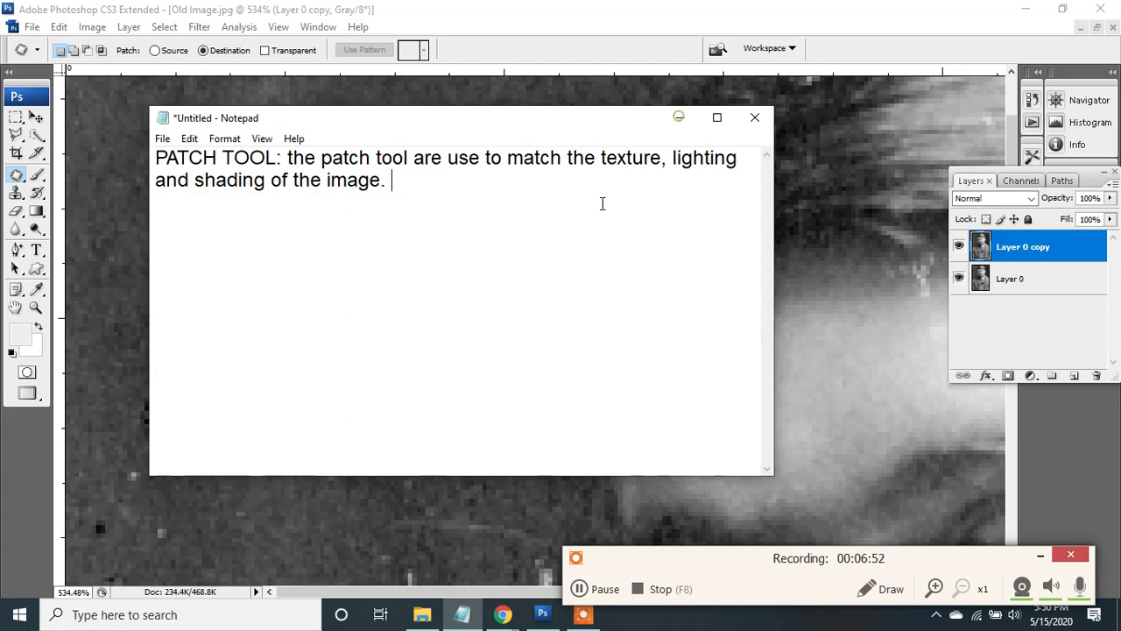
{"action": "left_click", "coordinate": [679, 117]}
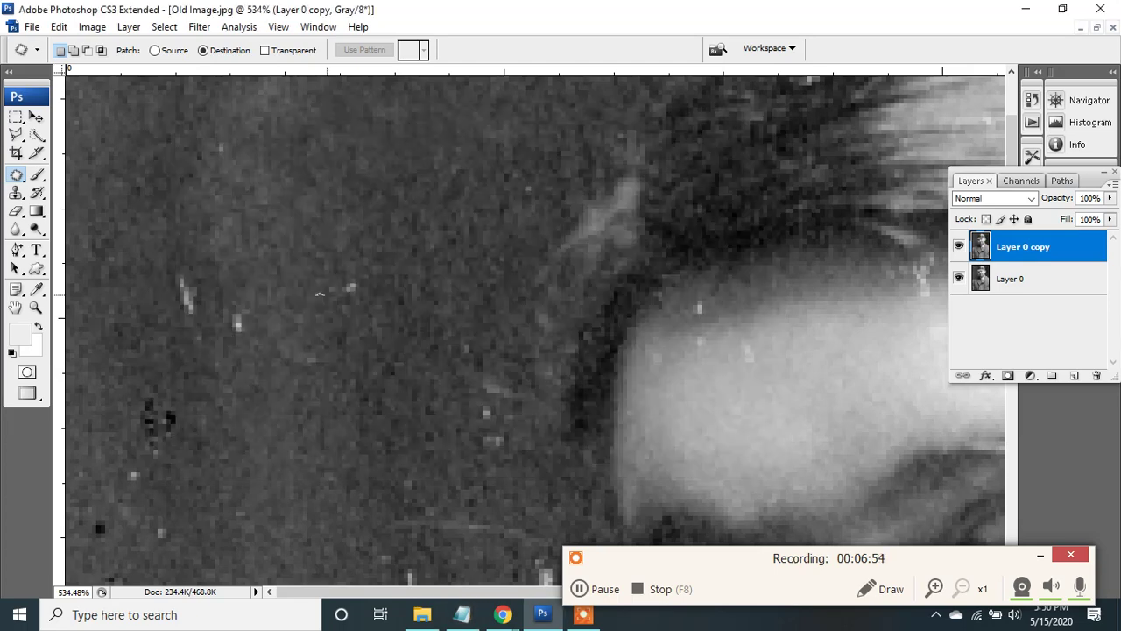
Switch to the Healing Brush tool and heal the small white speck in the dark background beside the hair.
{"action": "right_click", "coordinate": [20, 179]}
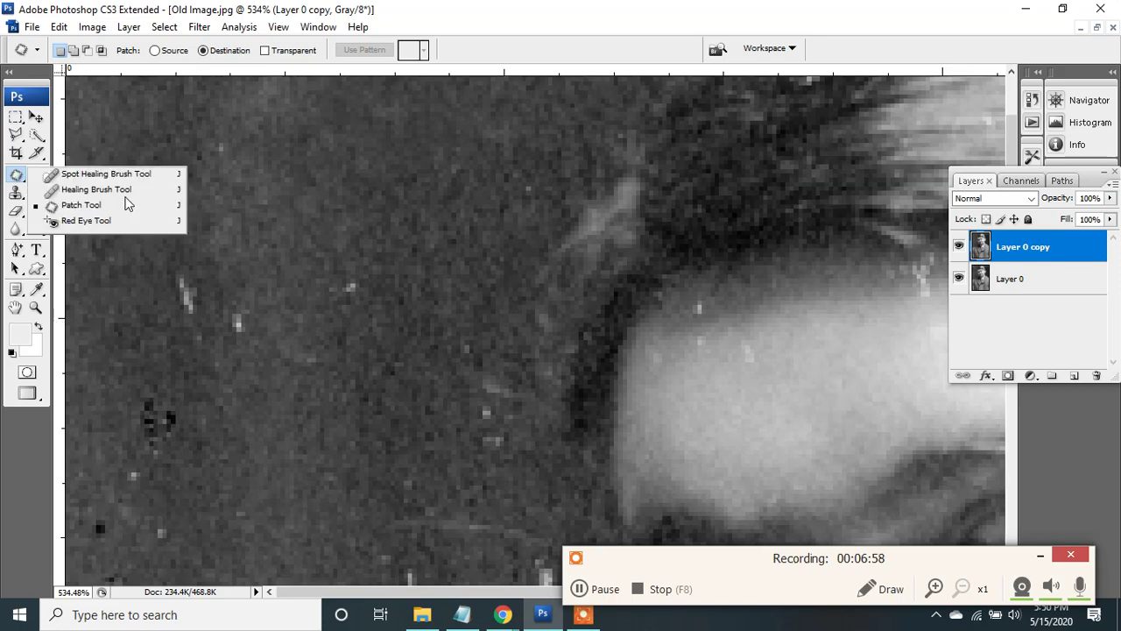
{"action": "left_click", "coordinate": [98, 191]}
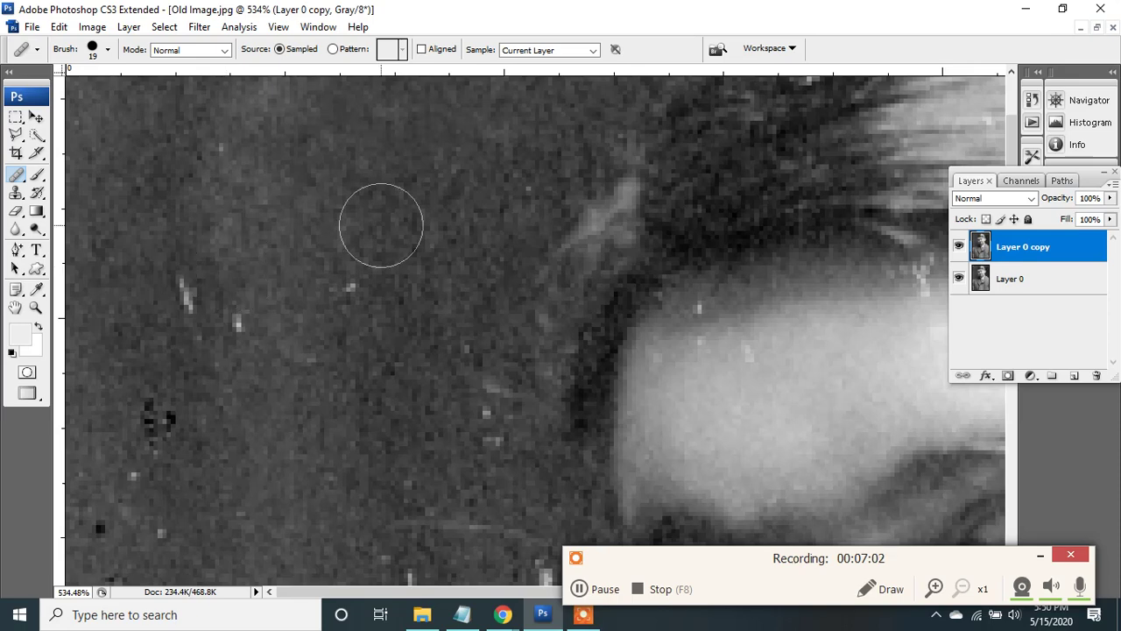
{"action": "left_click", "coordinate": [351, 287]}
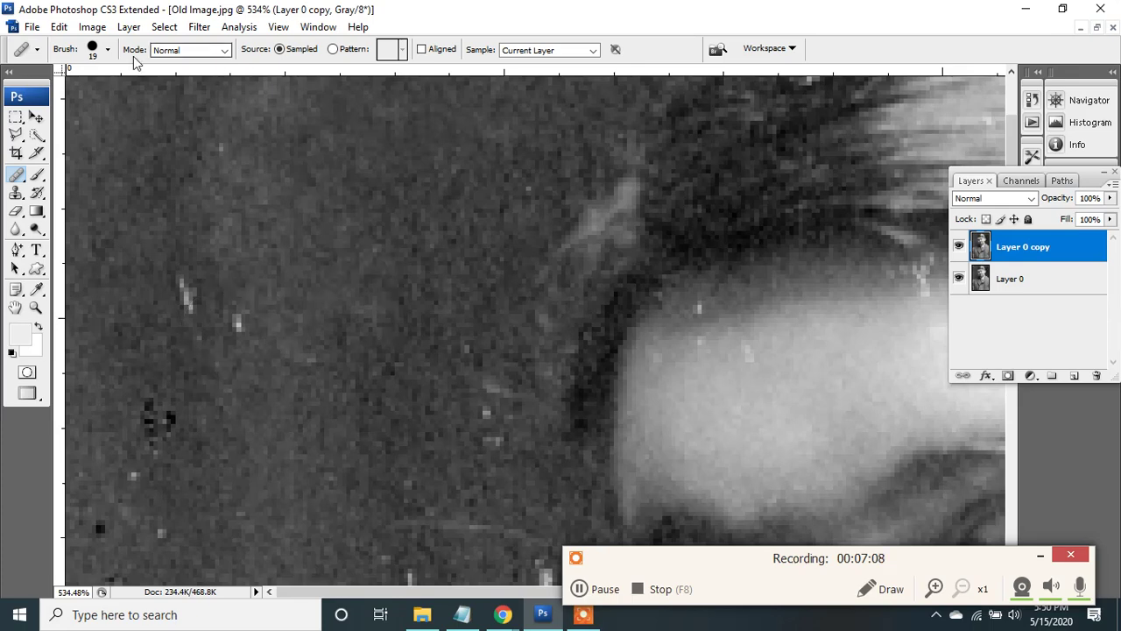
Set the Healing Brush's diameter to 22 px, keeping Pen Pressure as its size control.
{"action": "left_click", "coordinate": [108, 51]}
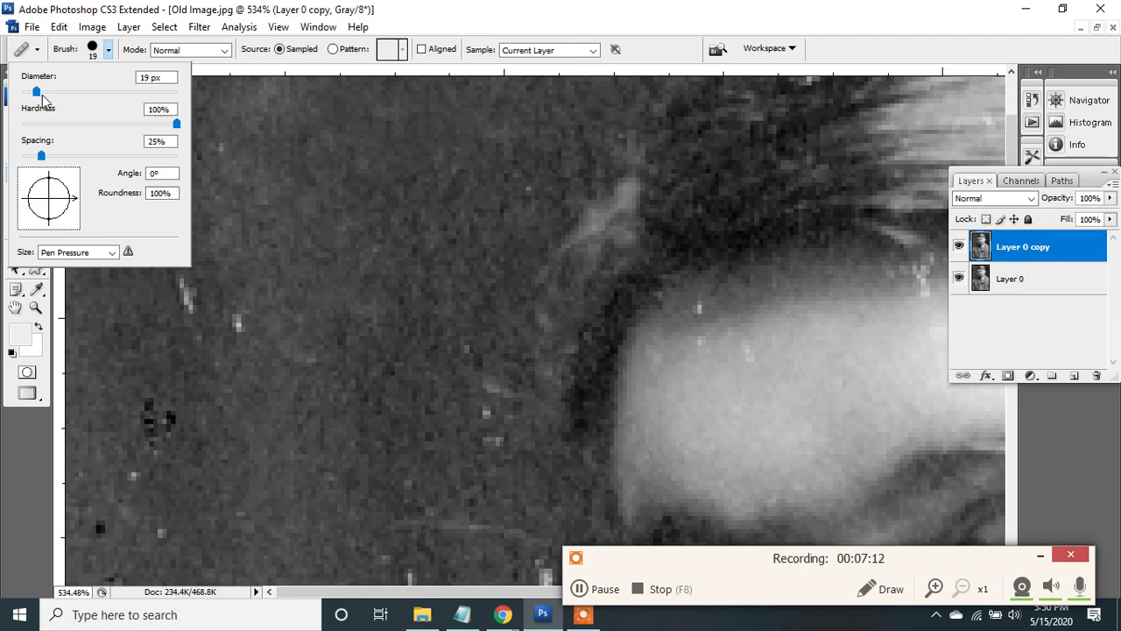
{"action": "left_click_drag", "start_coordinate": [40, 95], "coordinate": [47, 93]}
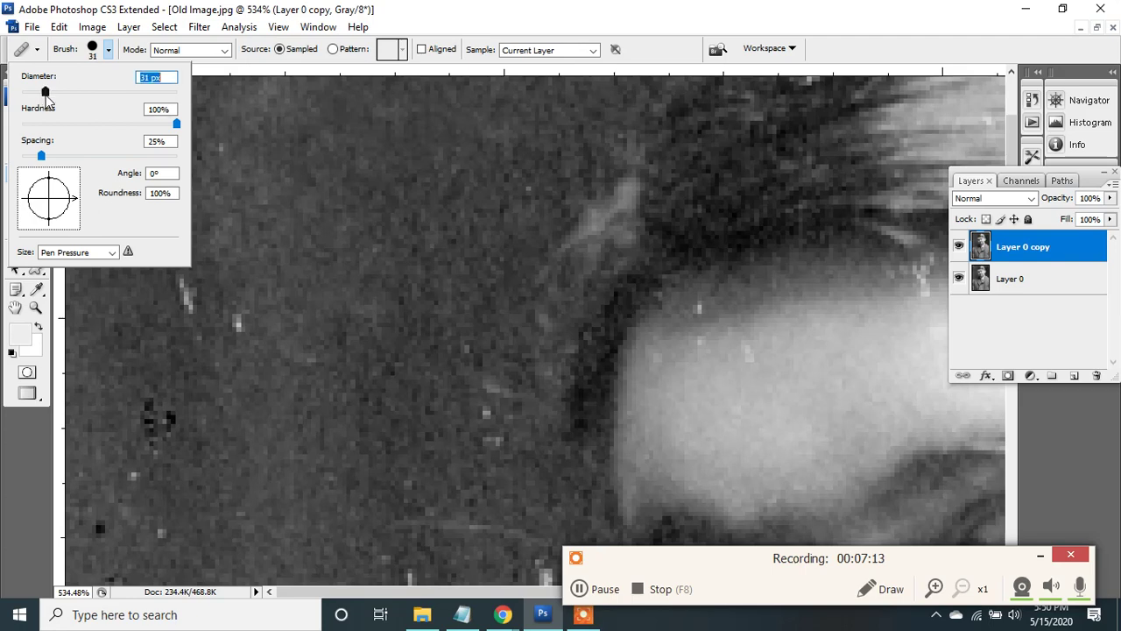
{"action": "left_click", "coordinate": [107, 55]}
{"action": "left_click", "coordinate": [108, 49]}
{"action": "left_click_drag", "start_coordinate": [46, 92], "coordinate": [38, 93]}
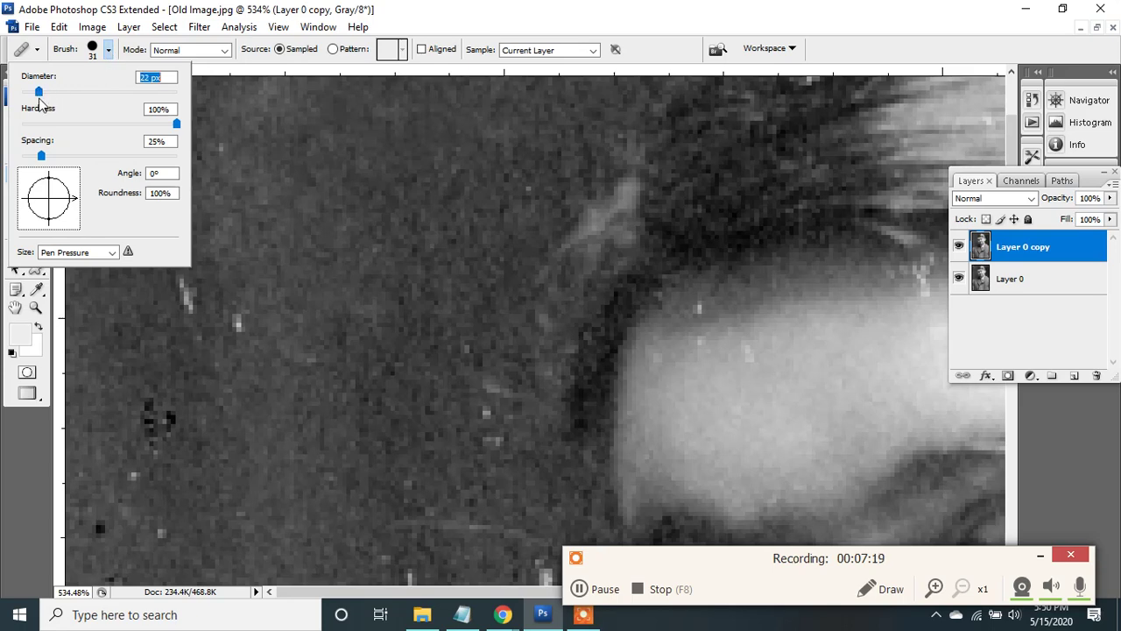
{"action": "left_click", "coordinate": [114, 253]}
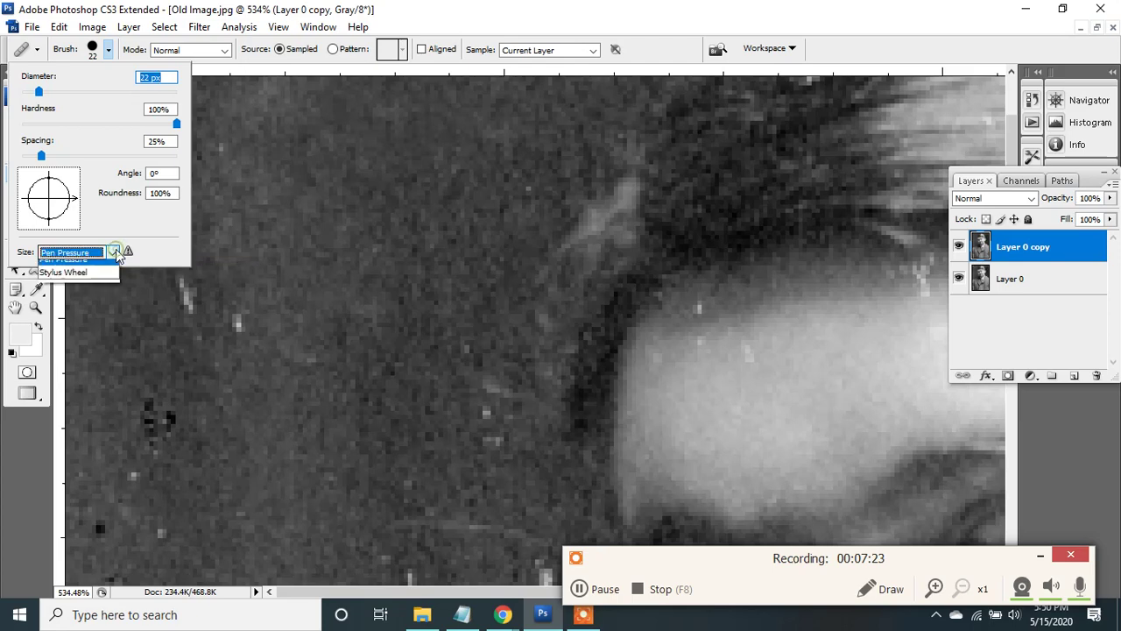
{"action": "left_click", "coordinate": [116, 254]}
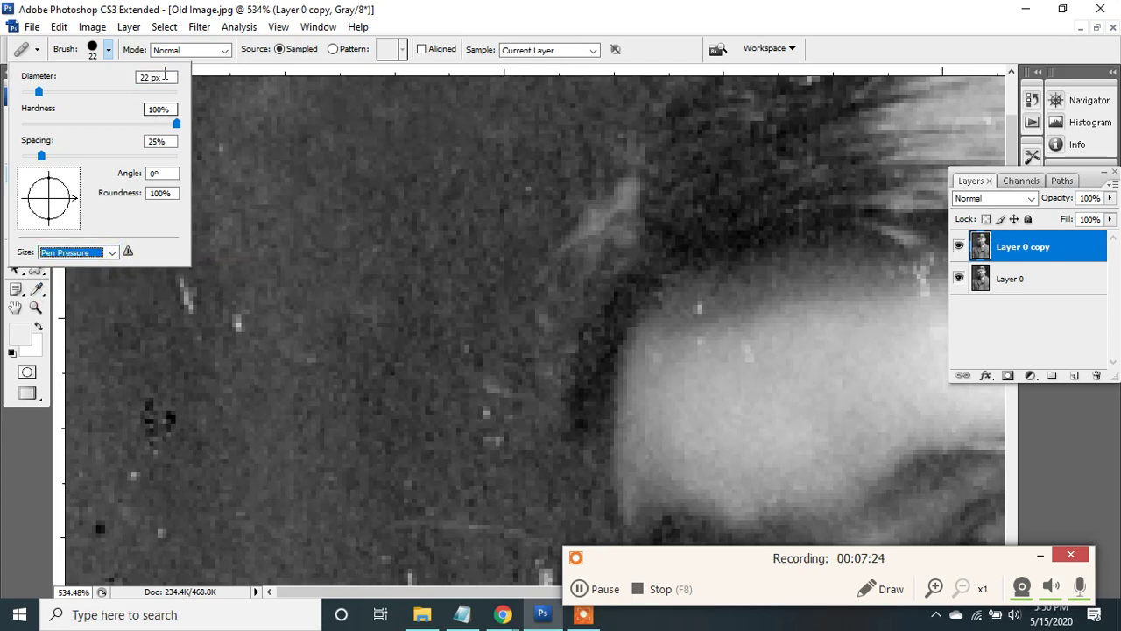
Set the Healing Brush's spacing to 51%.
{"action": "left_click", "coordinate": [107, 52]}
{"action": "left_click", "coordinate": [107, 53]}
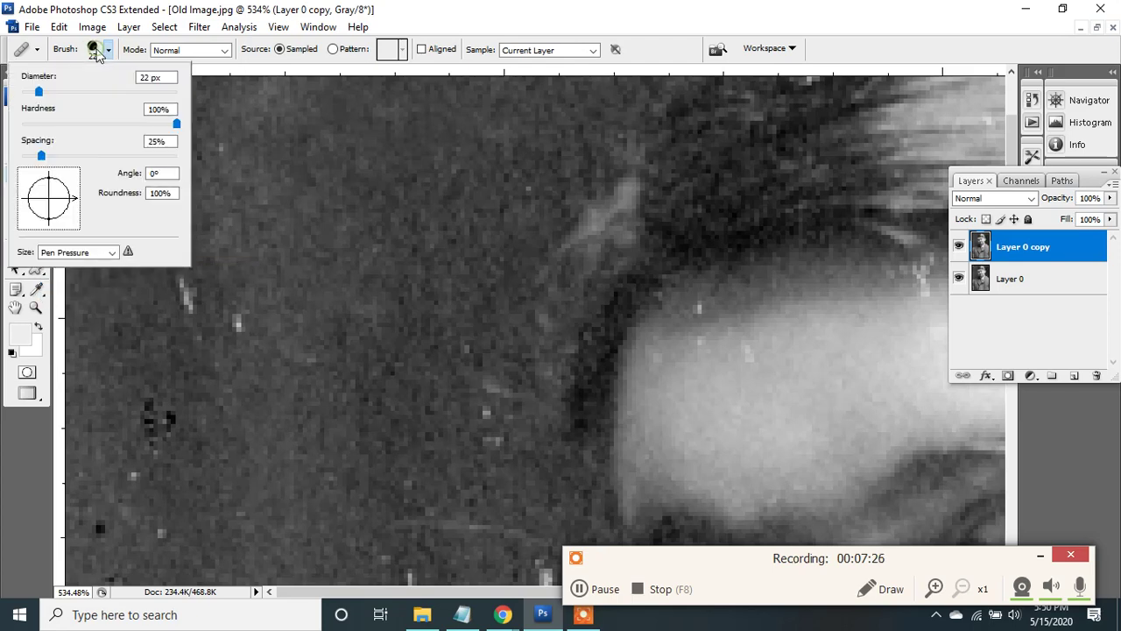
{"action": "left_click_drag", "start_coordinate": [41, 157], "coordinate": [52, 155]}
{"action": "type", "text": "51"}
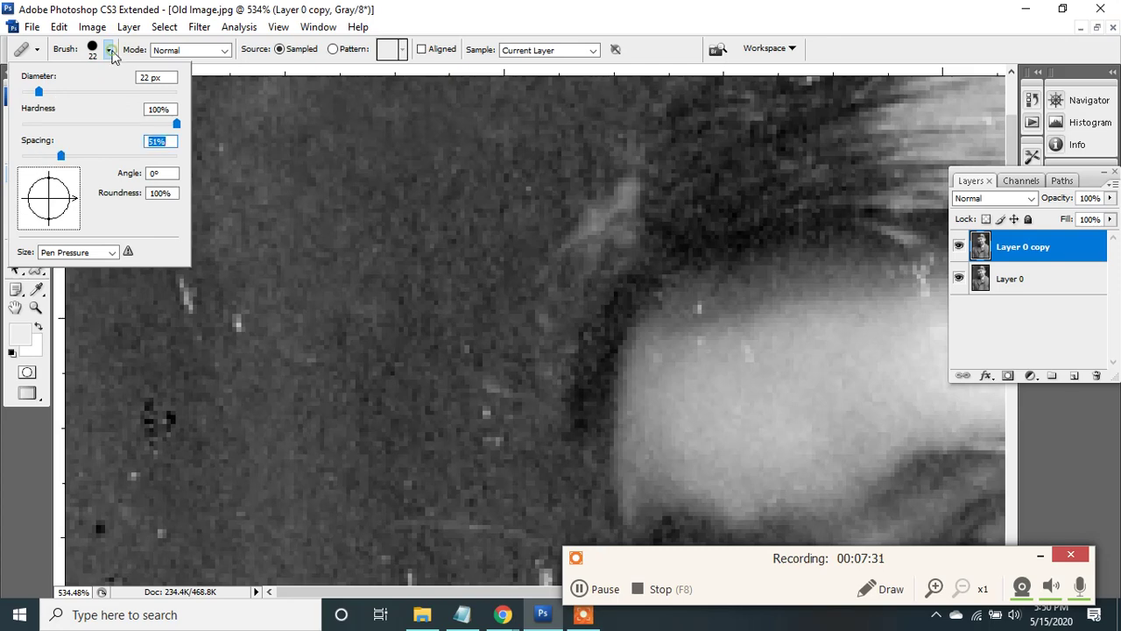
{"action": "key", "text": "Return"}
{"action": "left_click", "coordinate": [65, 50]}
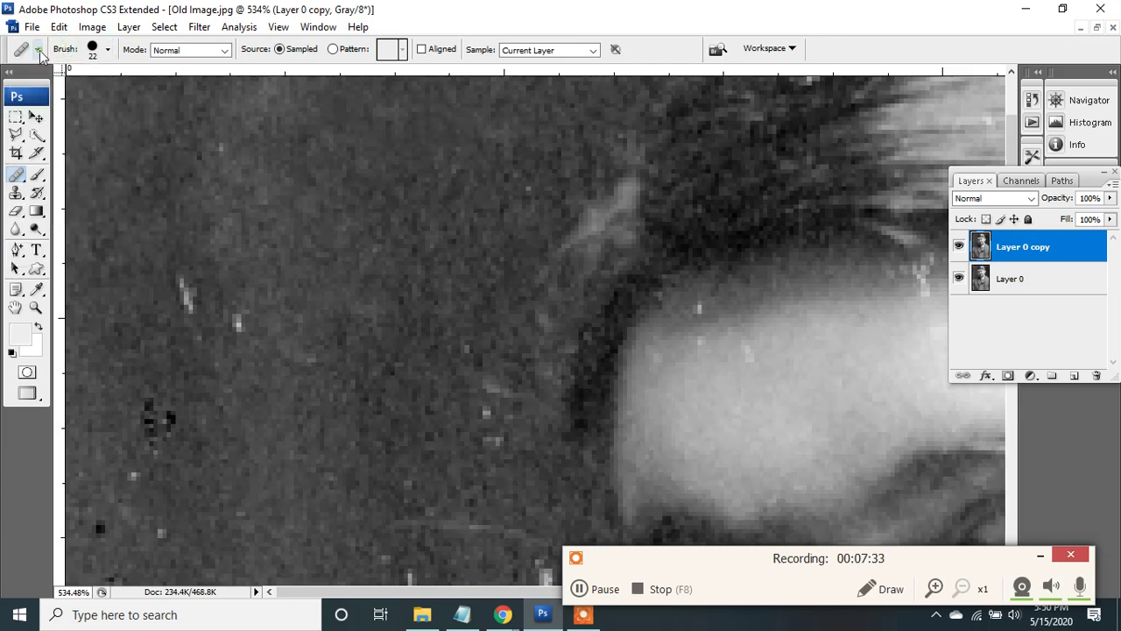
{"action": "left_click", "coordinate": [39, 49]}
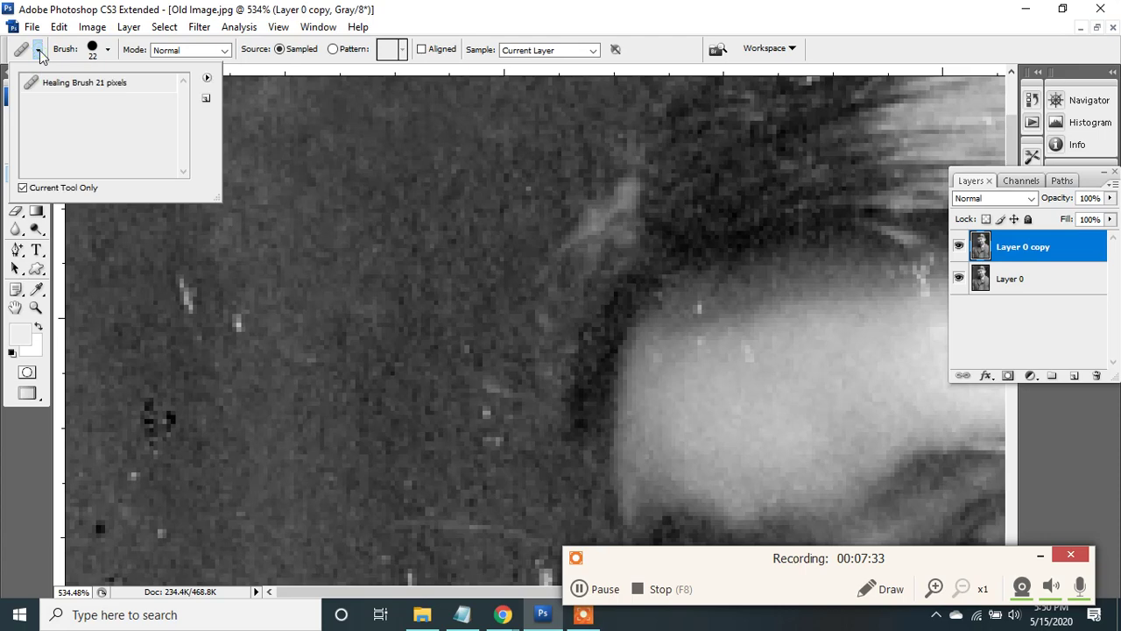
{"action": "left_click", "coordinate": [92, 48]}
{"action": "left_click", "coordinate": [109, 50]}
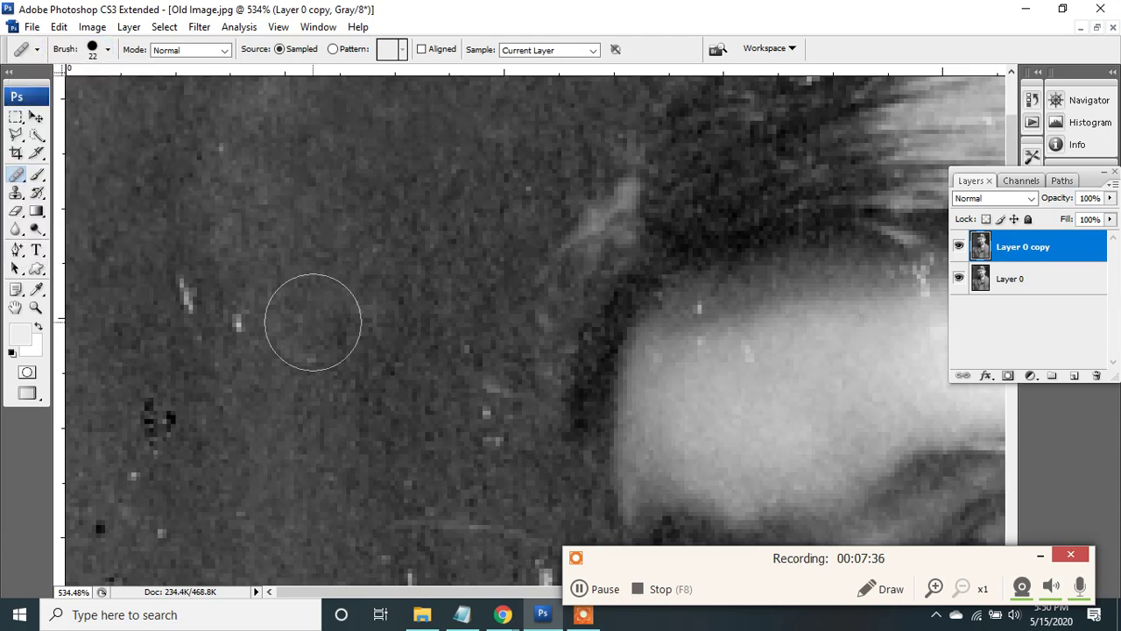
Heal the white scratches and the cluster of black specks in the background beside the hair and forehead.
{"action": "left_click", "coordinate": [247, 314]}
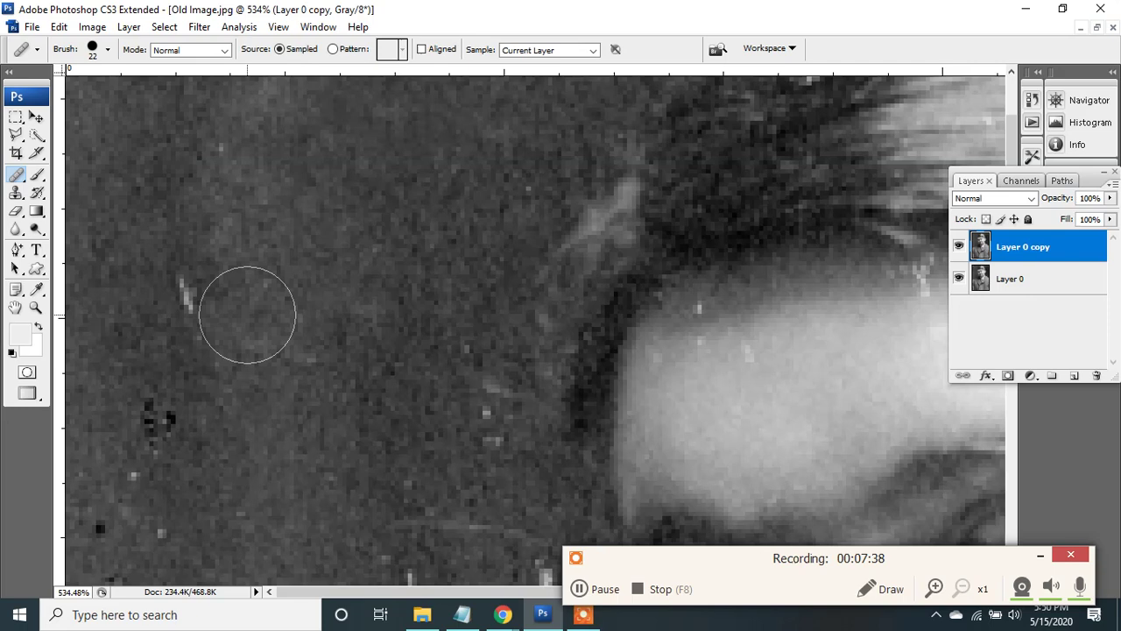
{"action": "left_click", "coordinate": [189, 300]}
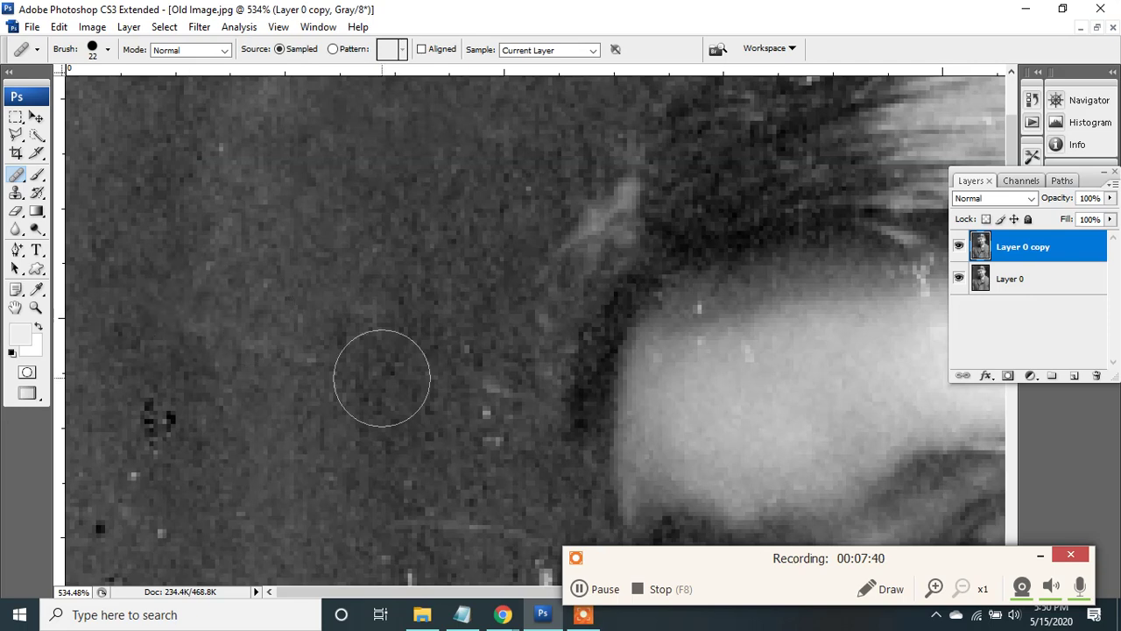
{"action": "left_click", "coordinate": [219, 158]}
{"action": "scroll", "coordinate": [395, 321], "scroll_direction": "down", "scroll_amount": 3}
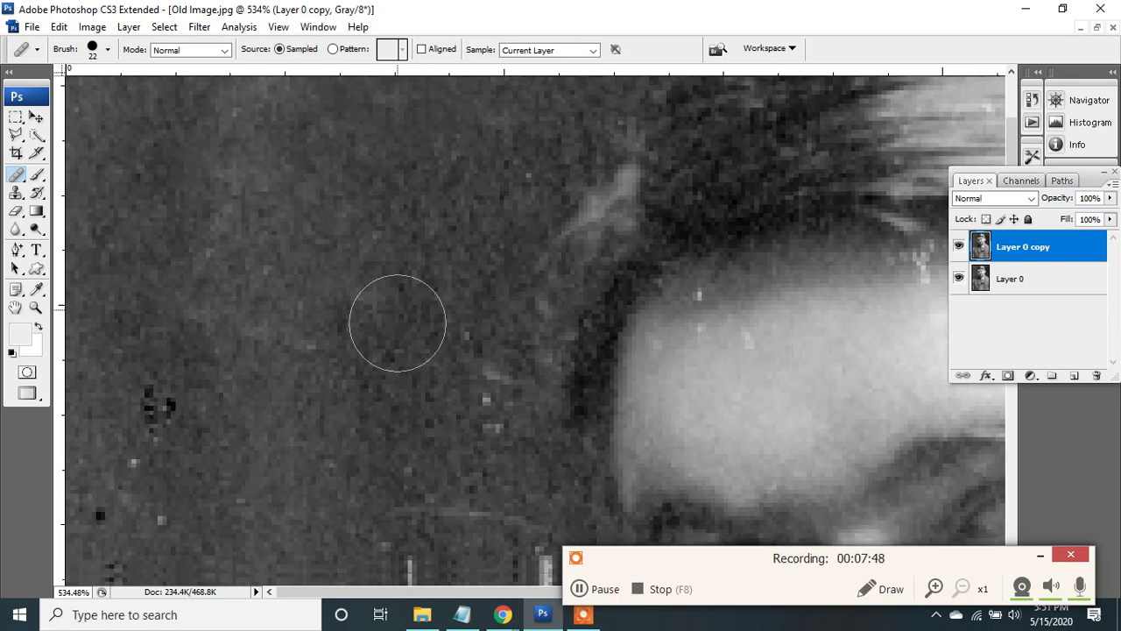
{"action": "scroll", "coordinate": [397, 323], "scroll_direction": "down", "scroll_amount": 1}
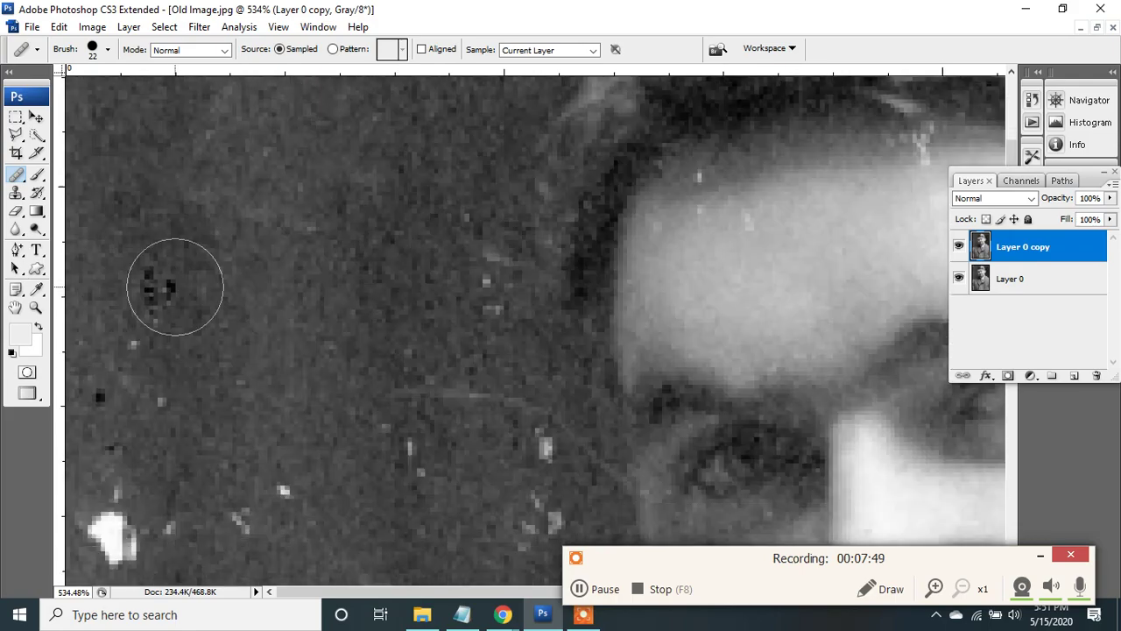
{"action": "left_click", "coordinate": [175, 287]}
Heal the white specks scattered across the background at eye level, up to the edge of the face.
{"action": "scroll", "coordinate": [276, 364], "scroll_direction": "down", "scroll_amount": 3}
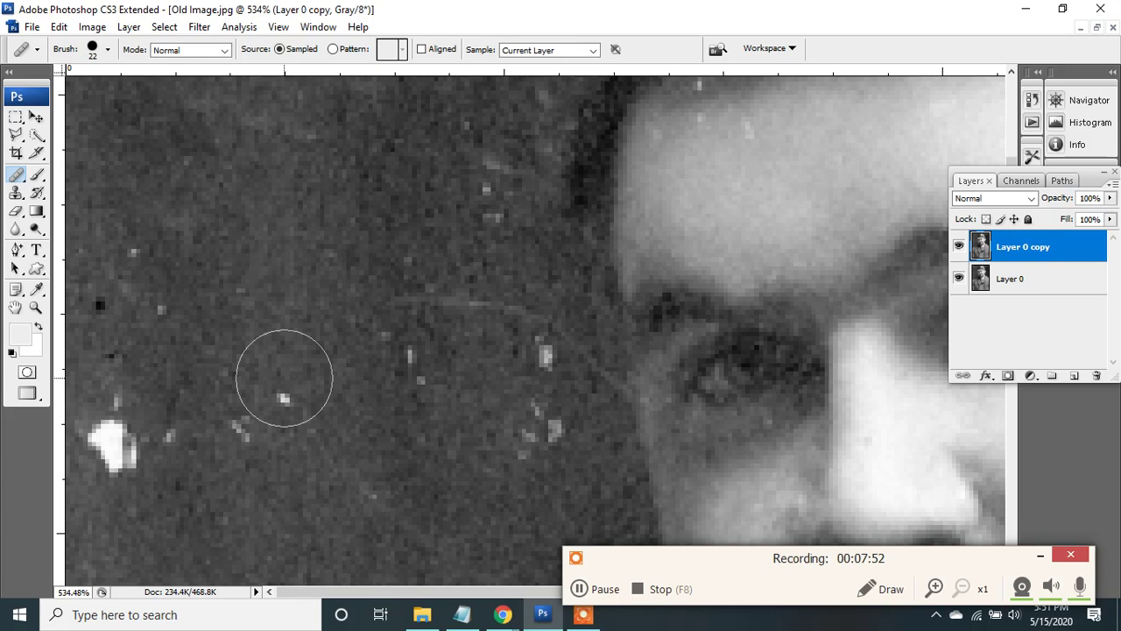
{"action": "left_click", "coordinate": [284, 378]}
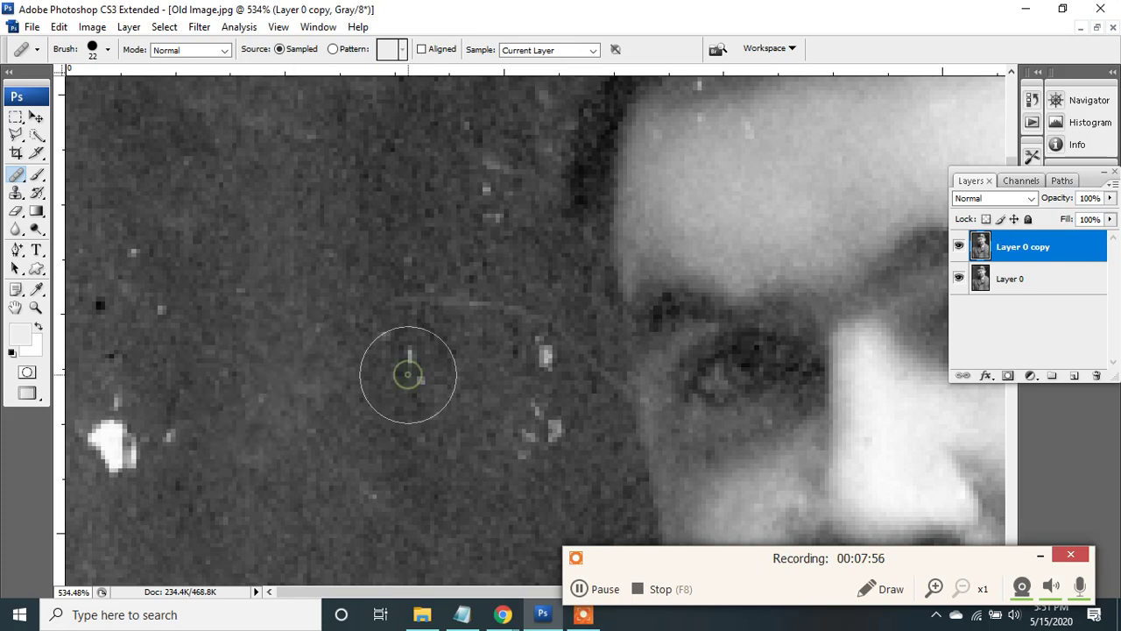
{"action": "left_click", "coordinate": [408, 374]}
{"action": "left_click", "coordinate": [540, 357]}
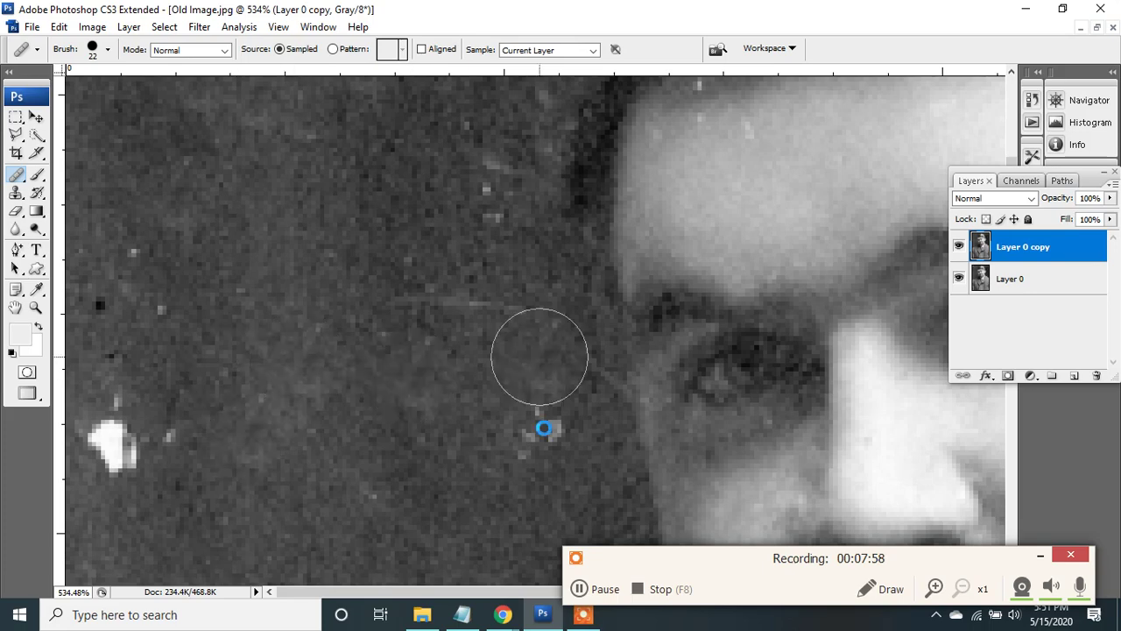
Heal the large white blotch and the small white and black spots near the photo's left edge.
{"action": "left_click", "coordinate": [118, 443]}
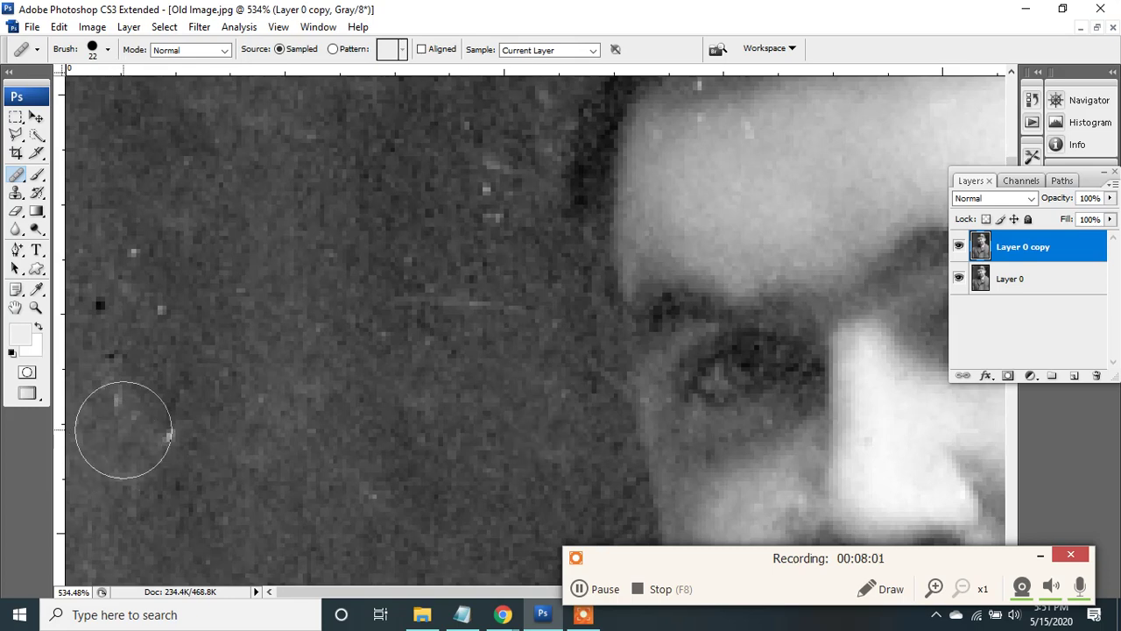
{"action": "left_click", "coordinate": [123, 430]}
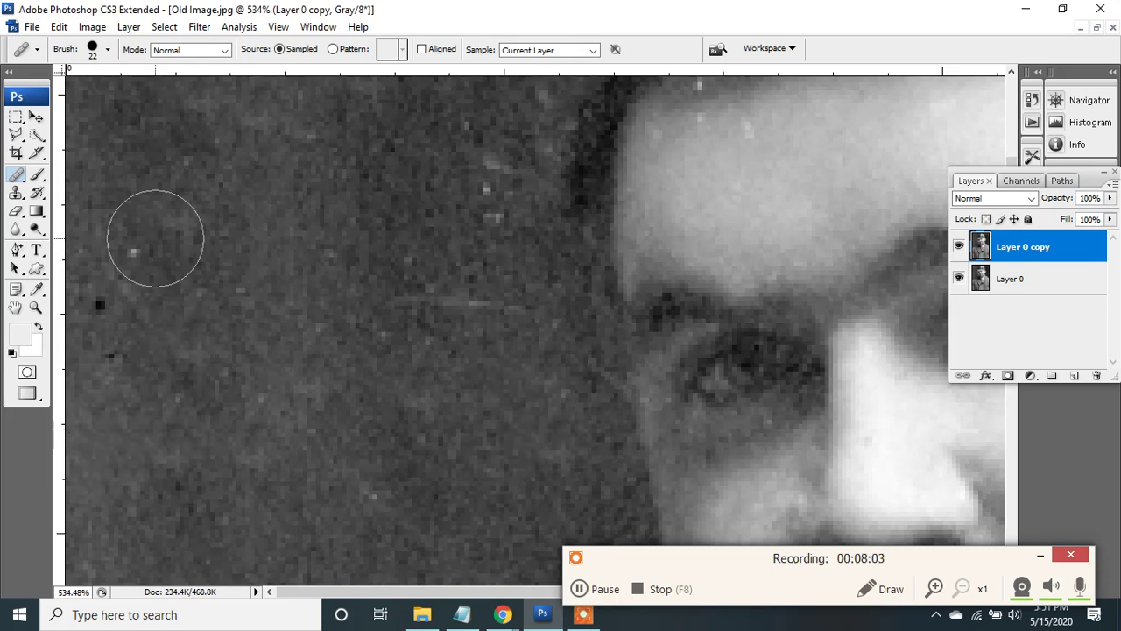
{"action": "left_click", "coordinate": [149, 241]}
{"action": "left_click_drag", "start_coordinate": [100, 304], "coordinate": [109, 355]}
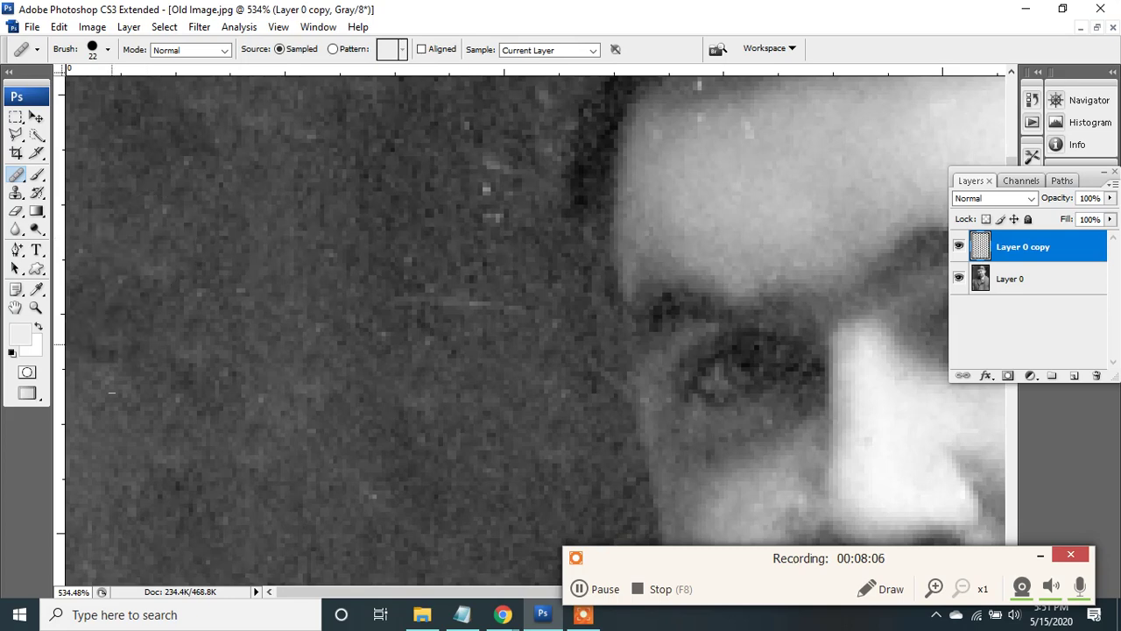
Heal the white specks in the background beside the forehead and the diagonal scratch beside the cheek.
{"action": "left_click", "coordinate": [483, 201], "text": "alt"}
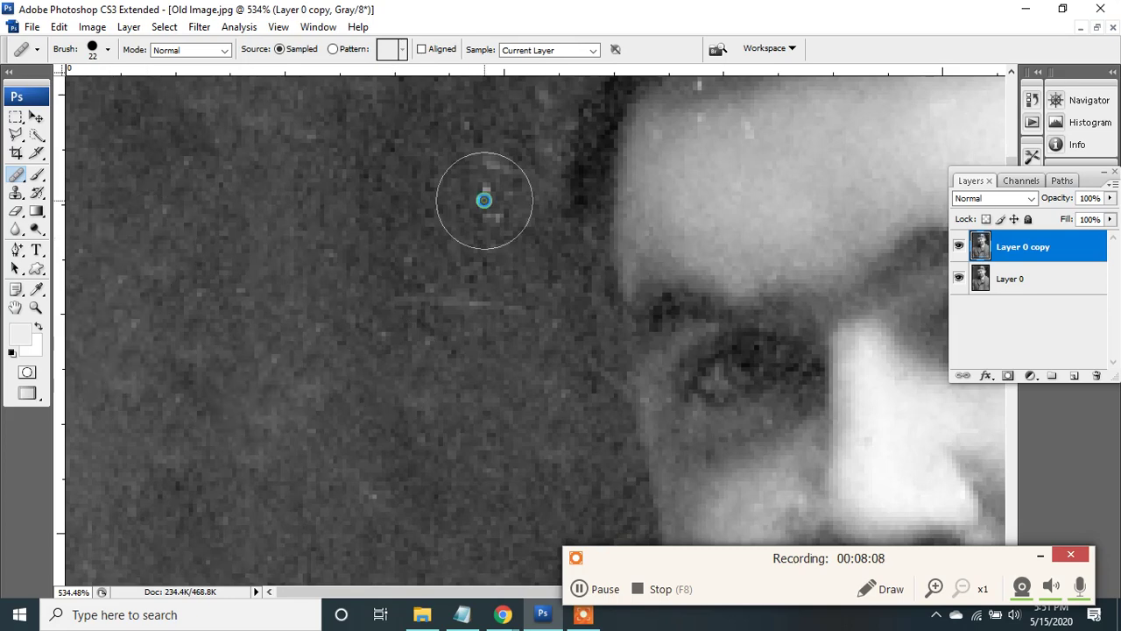
{"action": "left_click", "coordinate": [483, 135]}
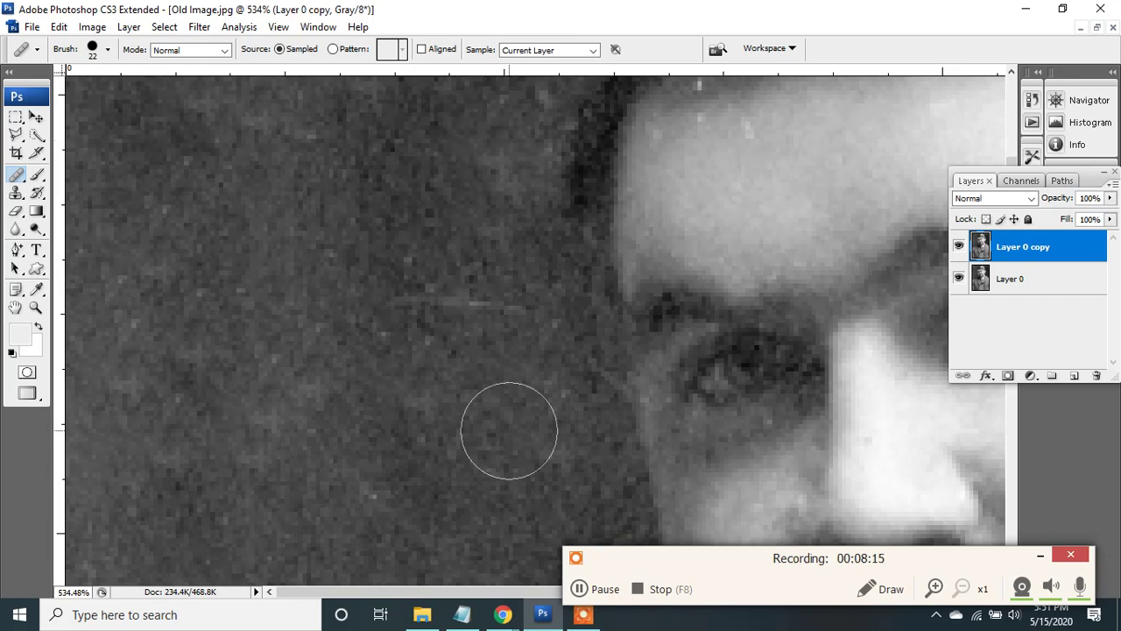
{"action": "left_click", "coordinate": [173, 404]}
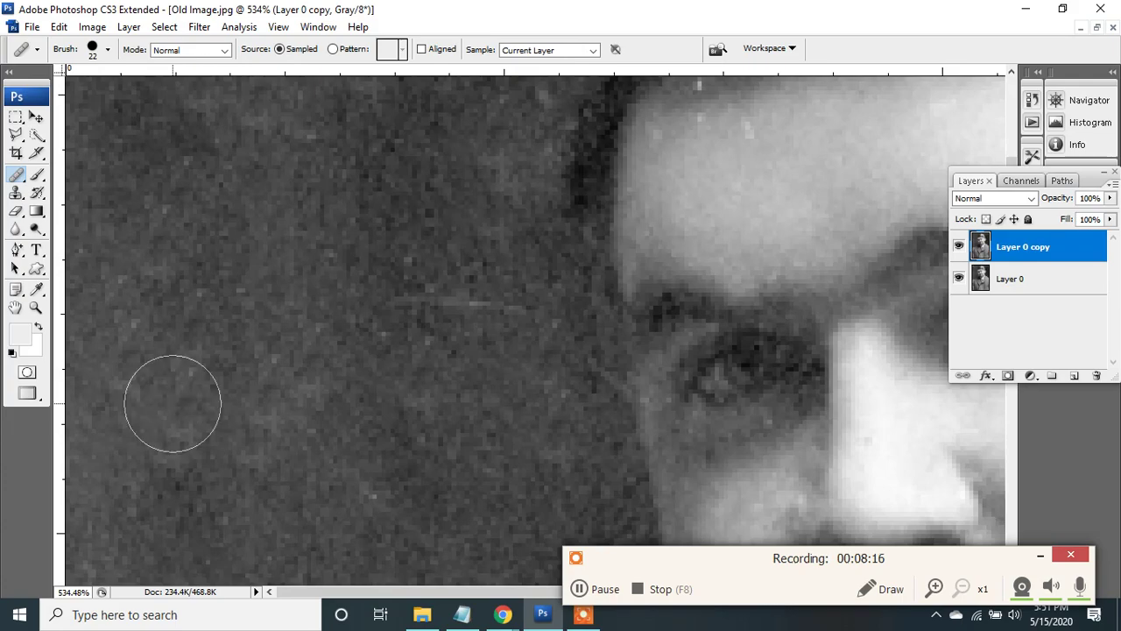
{"action": "scroll", "coordinate": [428, 399], "scroll_direction": "down", "scroll_amount": 5}
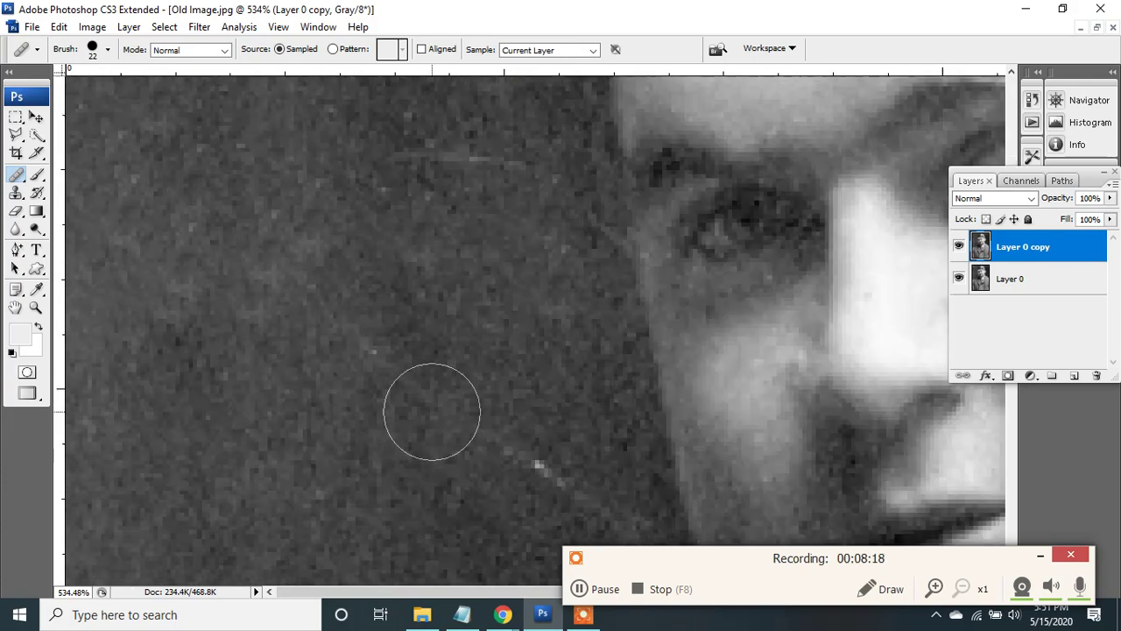
{"action": "left_click", "coordinate": [545, 378]}
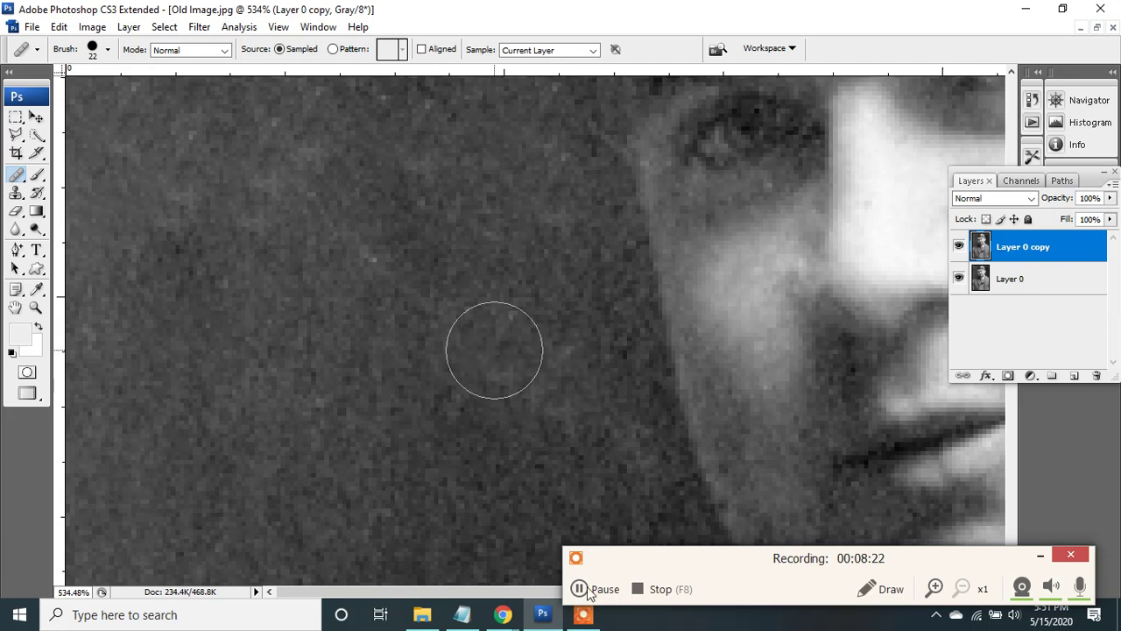
Check the healed background beside the face, fit the whole portrait on screen, and zoom in on the hair and ear.
{"action": "scroll", "coordinate": [525, 408], "scroll_direction": "down", "scroll_amount": 8}
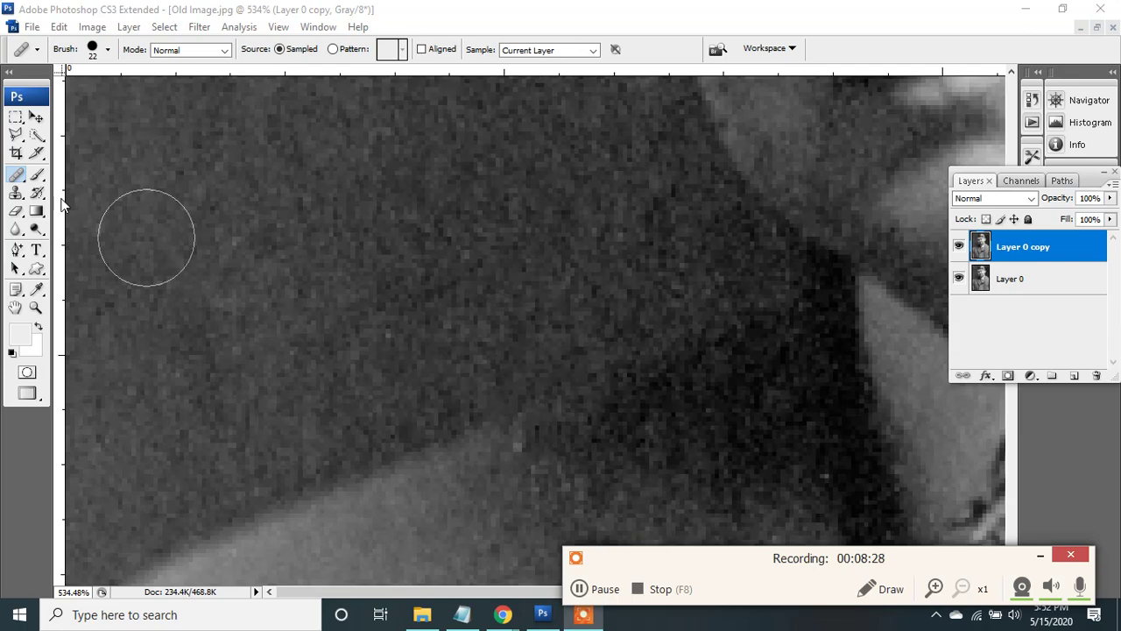
{"action": "left_click", "coordinate": [20, 173]}
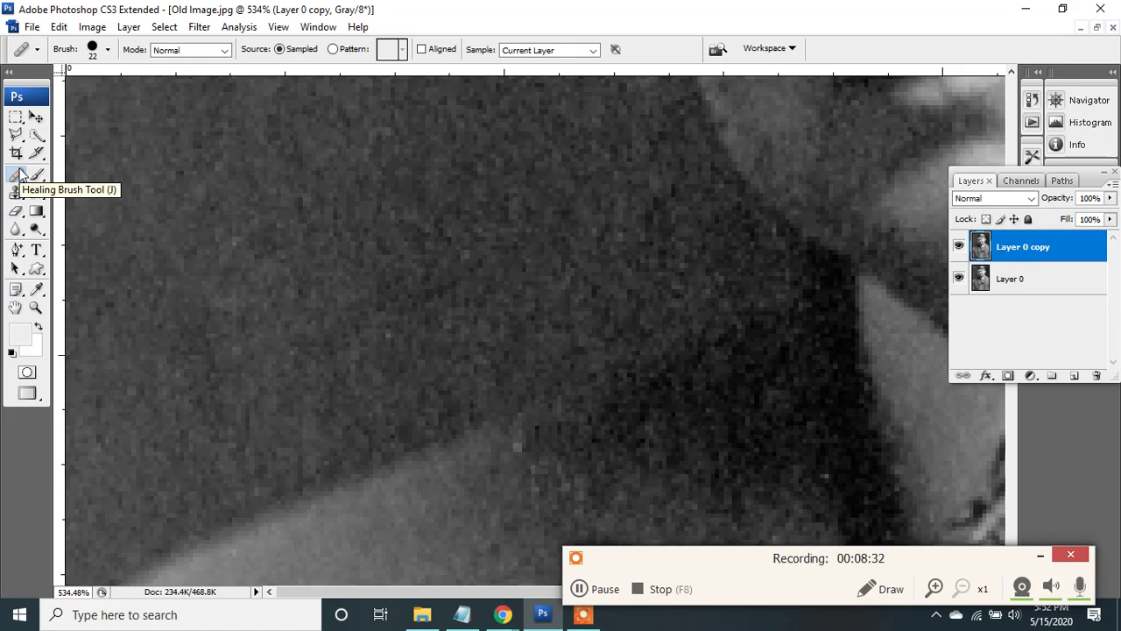
{"action": "scroll", "coordinate": [493, 295], "scroll_direction": "up", "scroll_amount": 5}
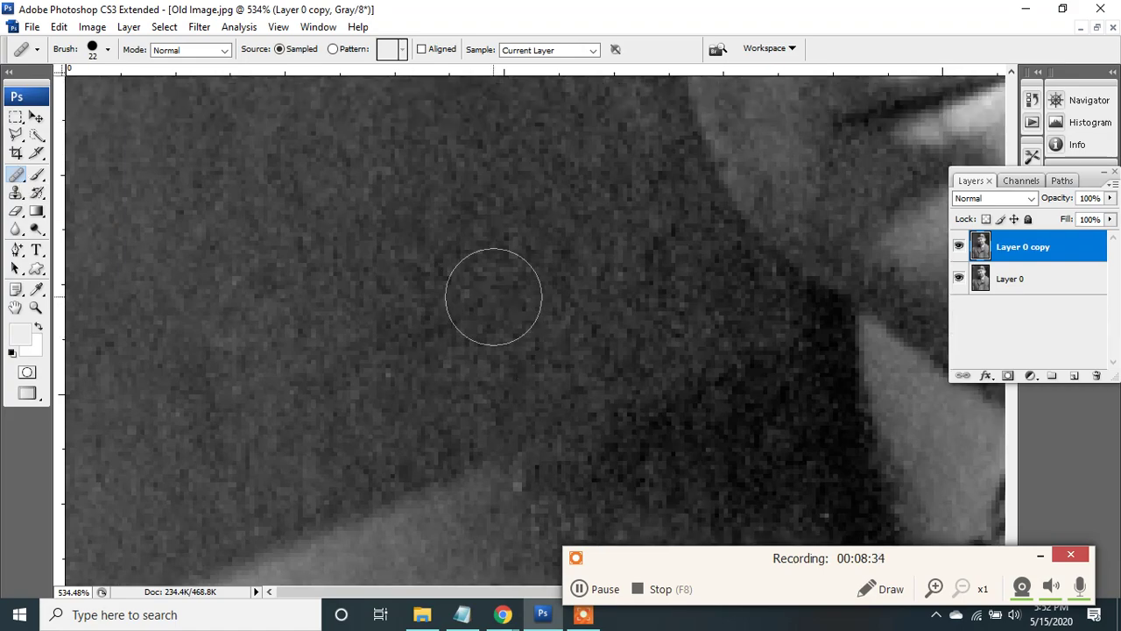
{"action": "scroll", "coordinate": [493, 295], "scroll_direction": "up", "scroll_amount": 1}
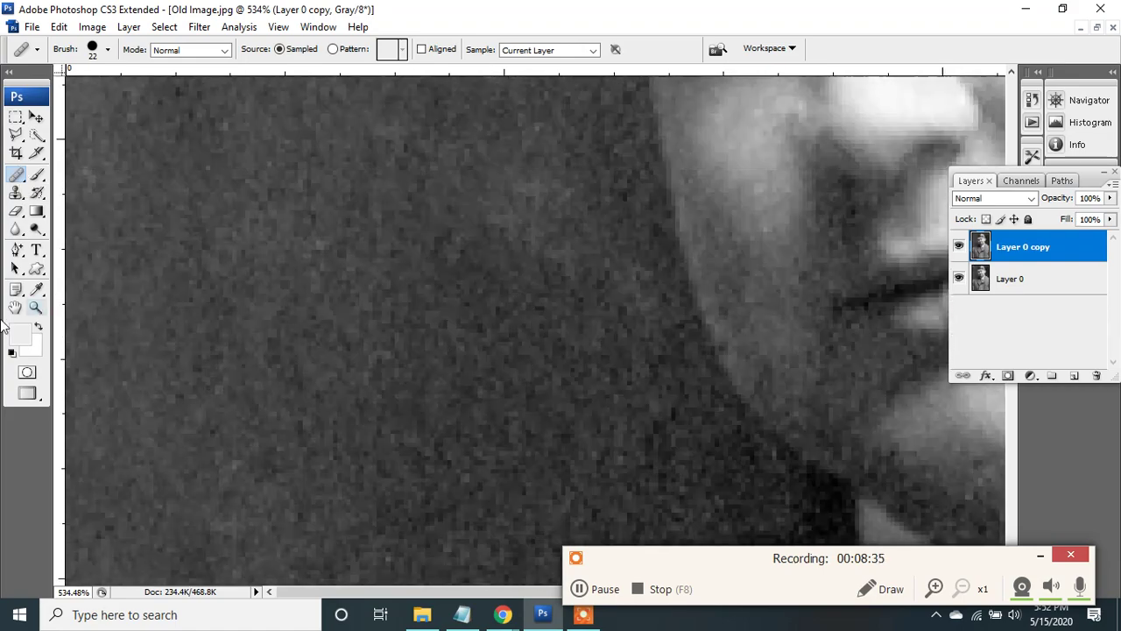
{"action": "left_click", "coordinate": [35, 309]}
{"action": "right_click", "coordinate": [376, 255]}
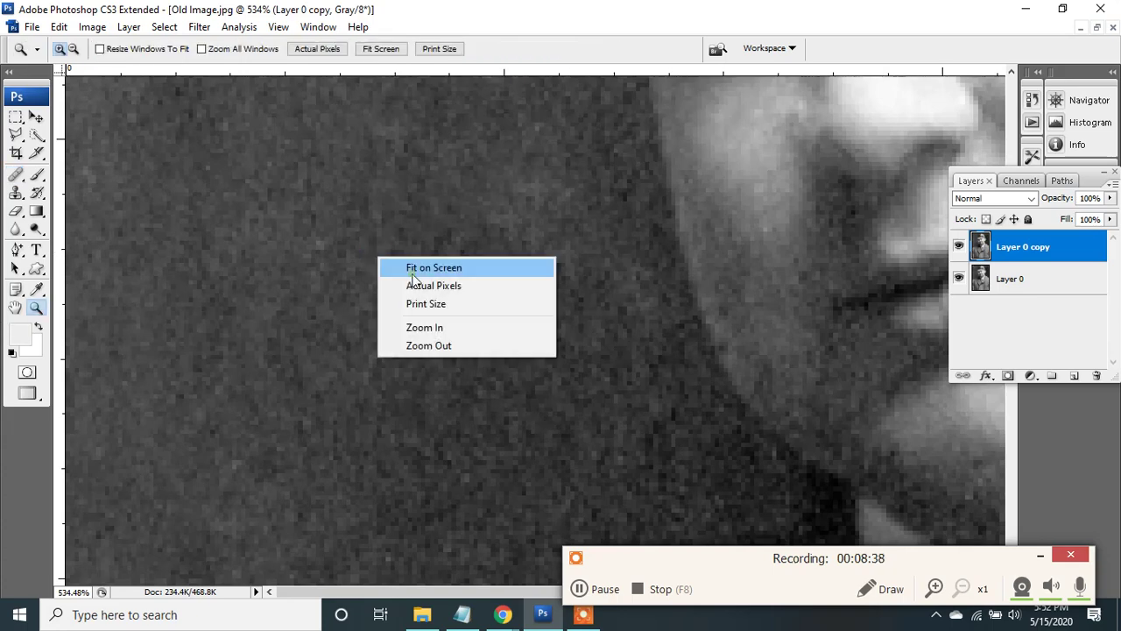
{"action": "left_click", "coordinate": [411, 270]}
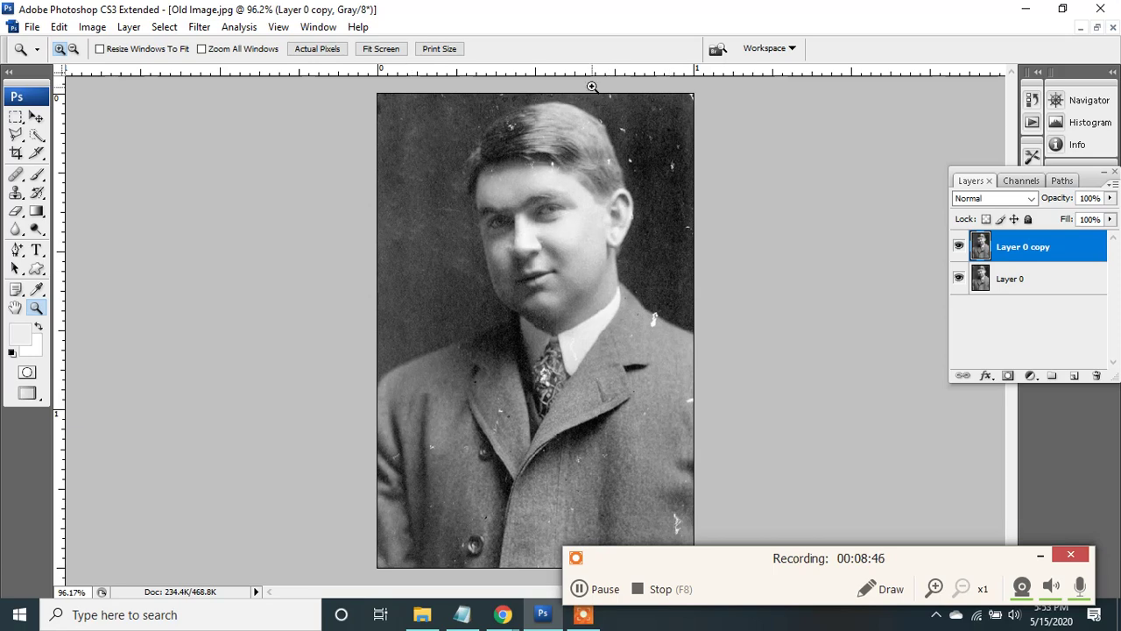
{"action": "left_click_drag", "start_coordinate": [592, 87], "coordinate": [579, 206]}
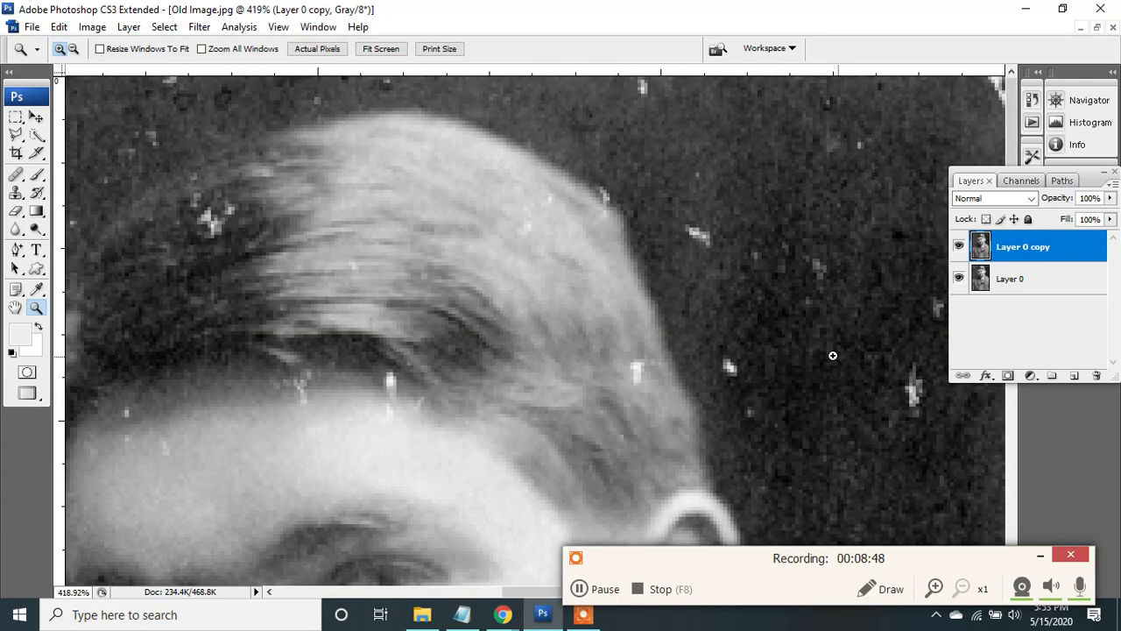
{"action": "scroll", "coordinate": [807, 478], "scroll_direction": "down", "scroll_amount": 3}
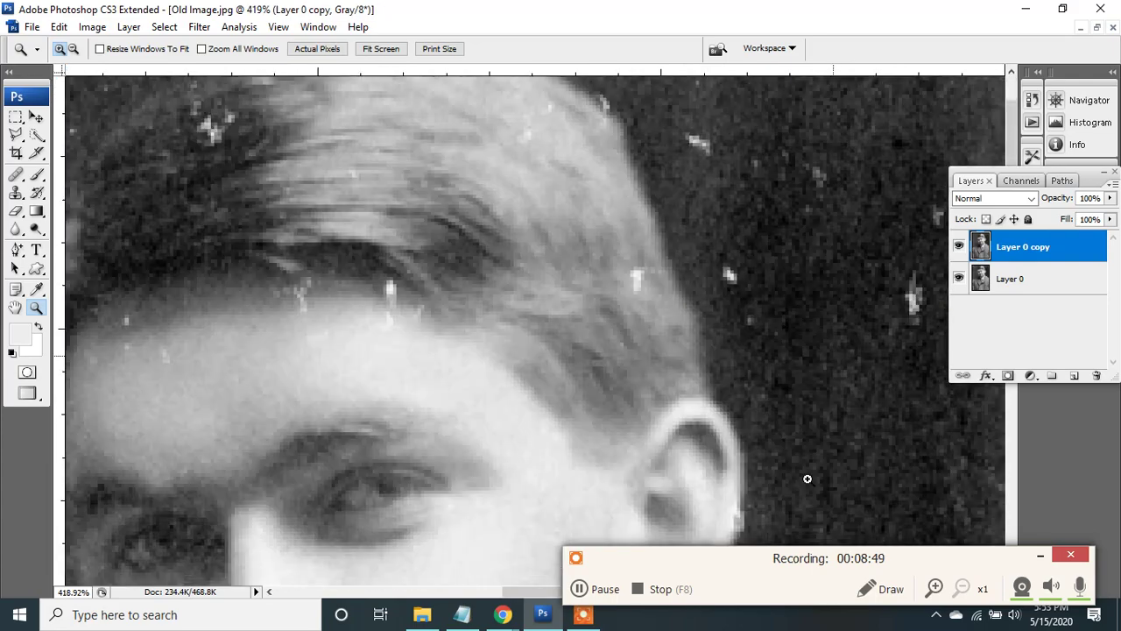
{"action": "left_click", "coordinate": [1034, 560]}
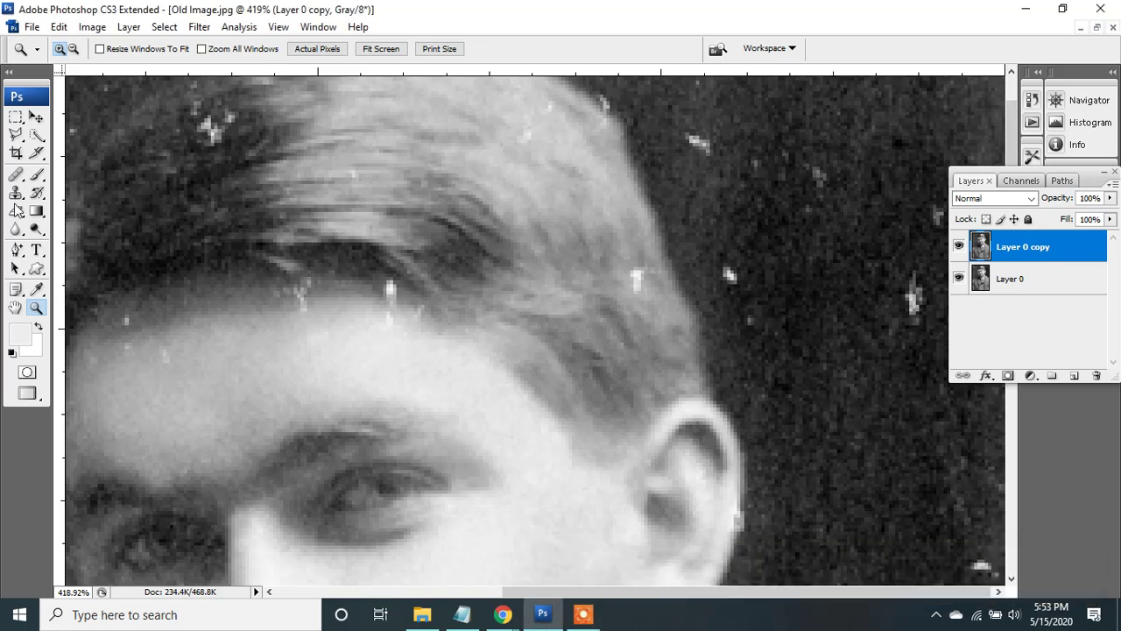
Heal the white specks and scratches in the dark background behind the hair and ear with the Healing Brush.
{"action": "left_click", "coordinate": [16, 174]}
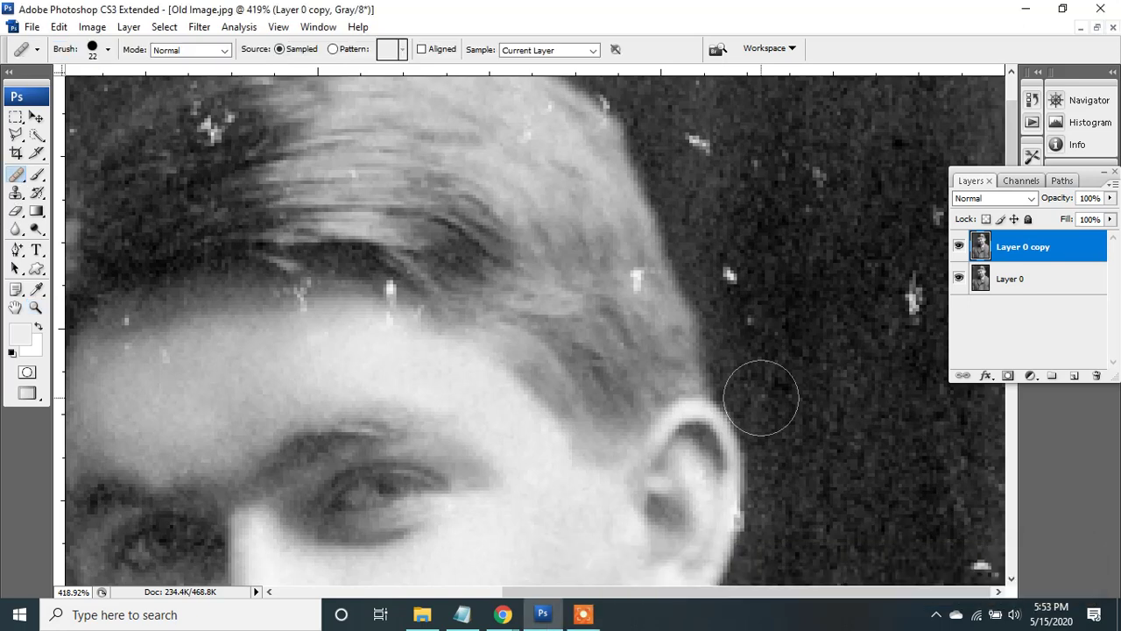
{"action": "left_click", "coordinate": [911, 304], "text": "alt"}
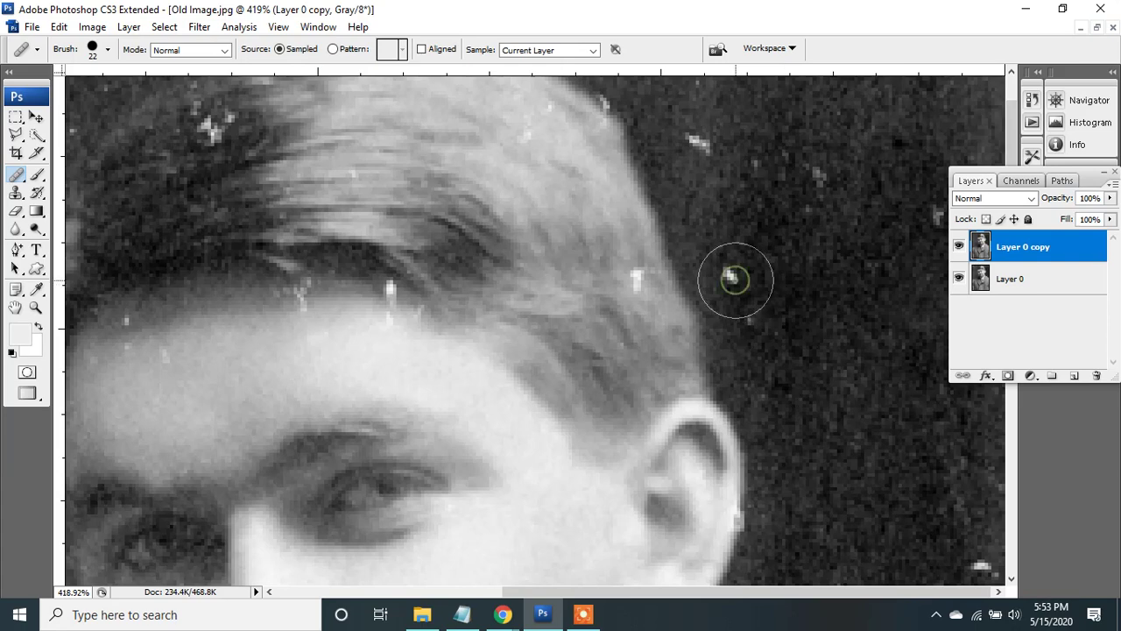
{"action": "left_click", "coordinate": [735, 279]}
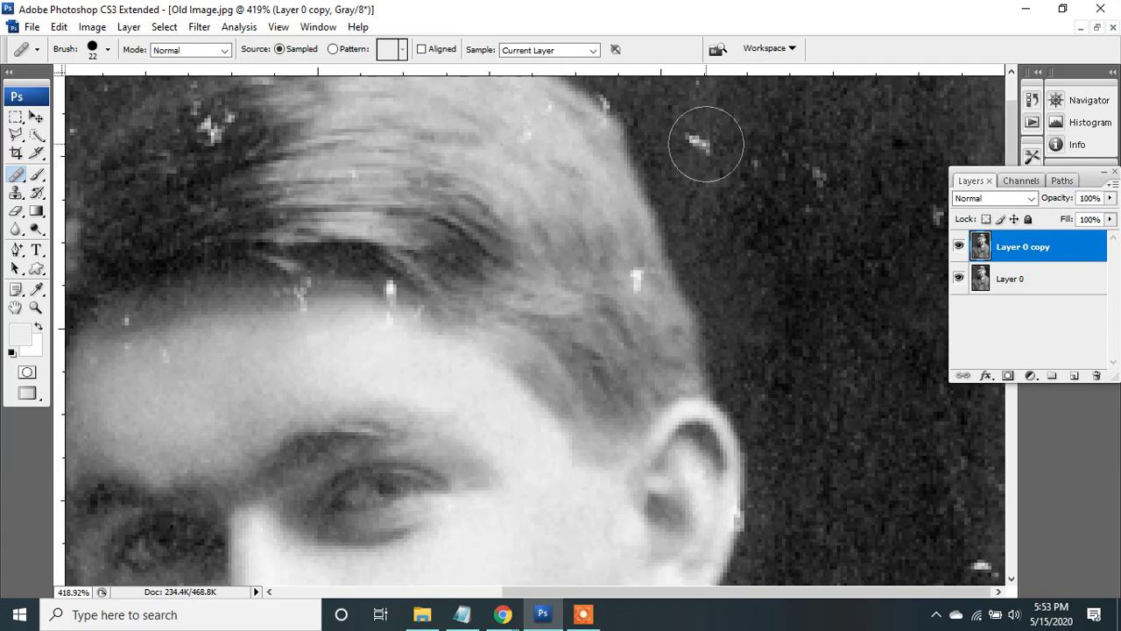
{"action": "left_click", "coordinate": [703, 142]}
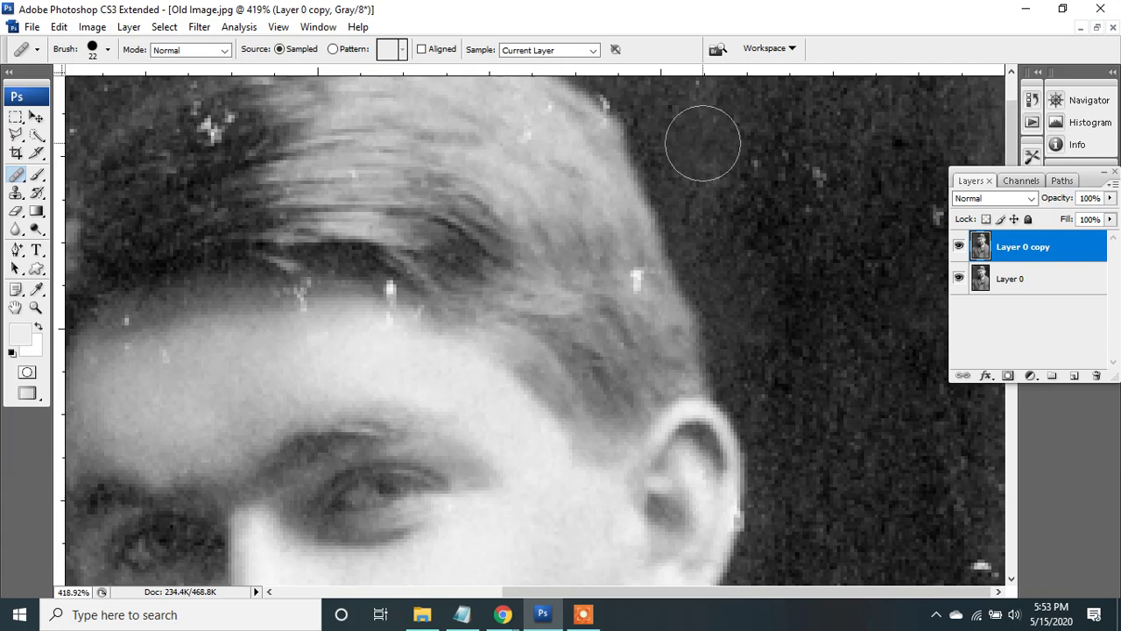
{"action": "left_click", "coordinate": [812, 171]}
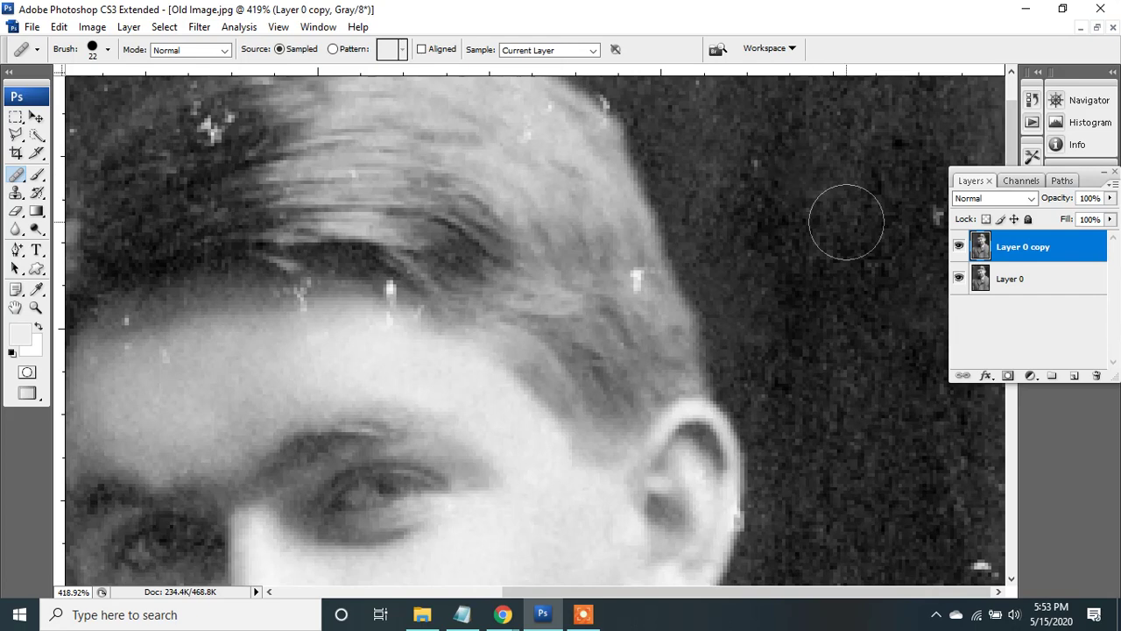
{"action": "left_click", "coordinate": [929, 210]}
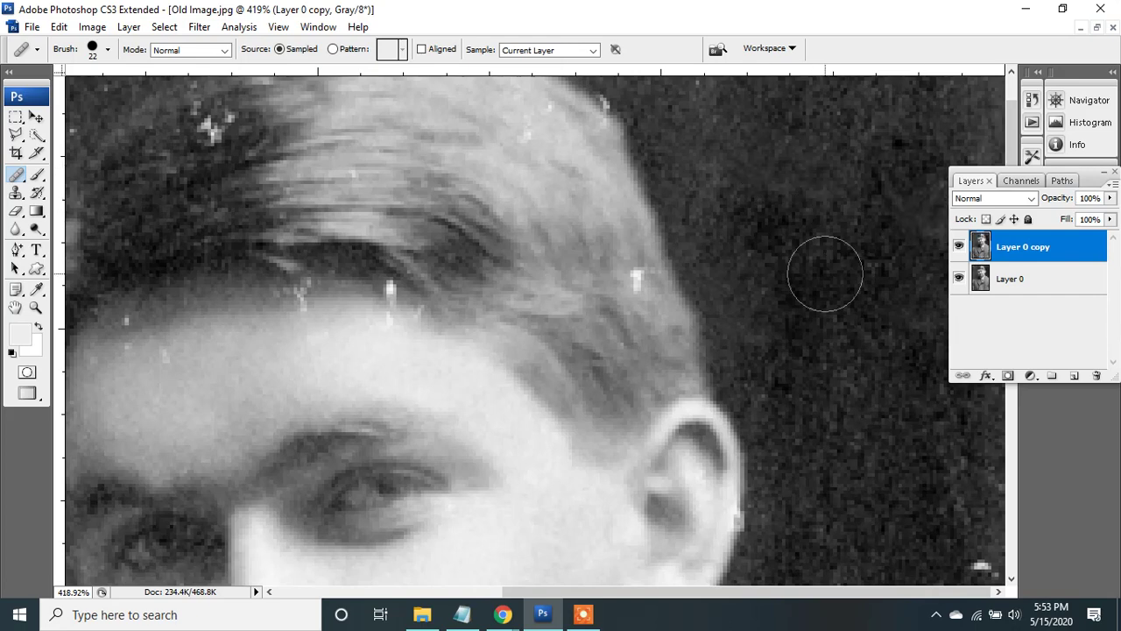
{"action": "left_click", "coordinate": [980, 566]}
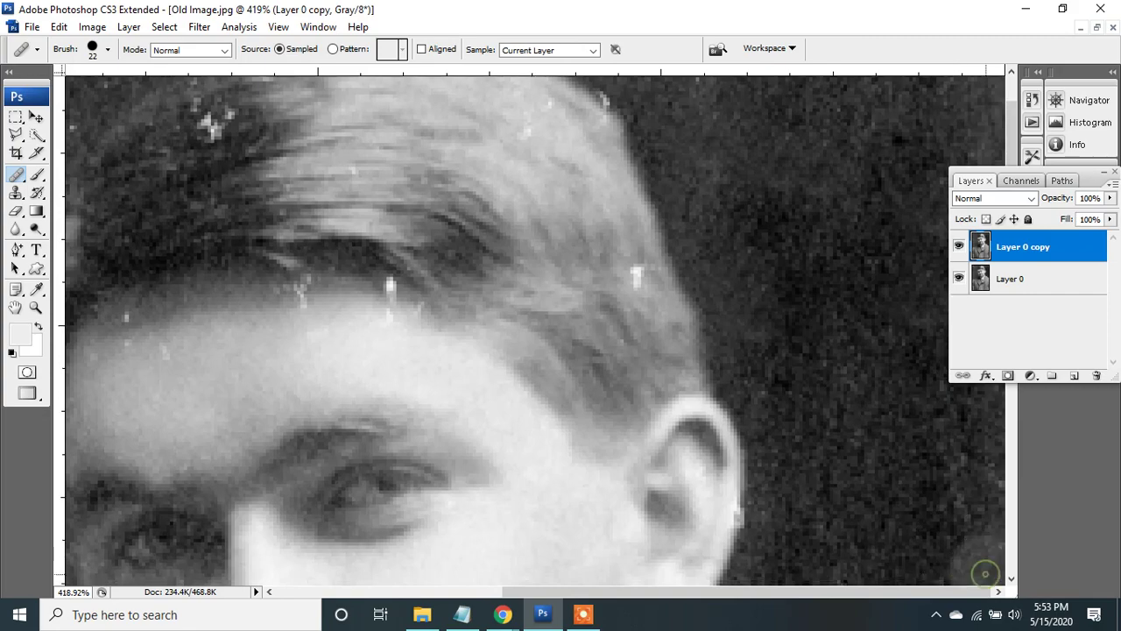
Heal the white speck in the dark background just above the top of the hair.
{"action": "scroll", "coordinate": [928, 508], "scroll_direction": "down", "scroll_amount": 6}
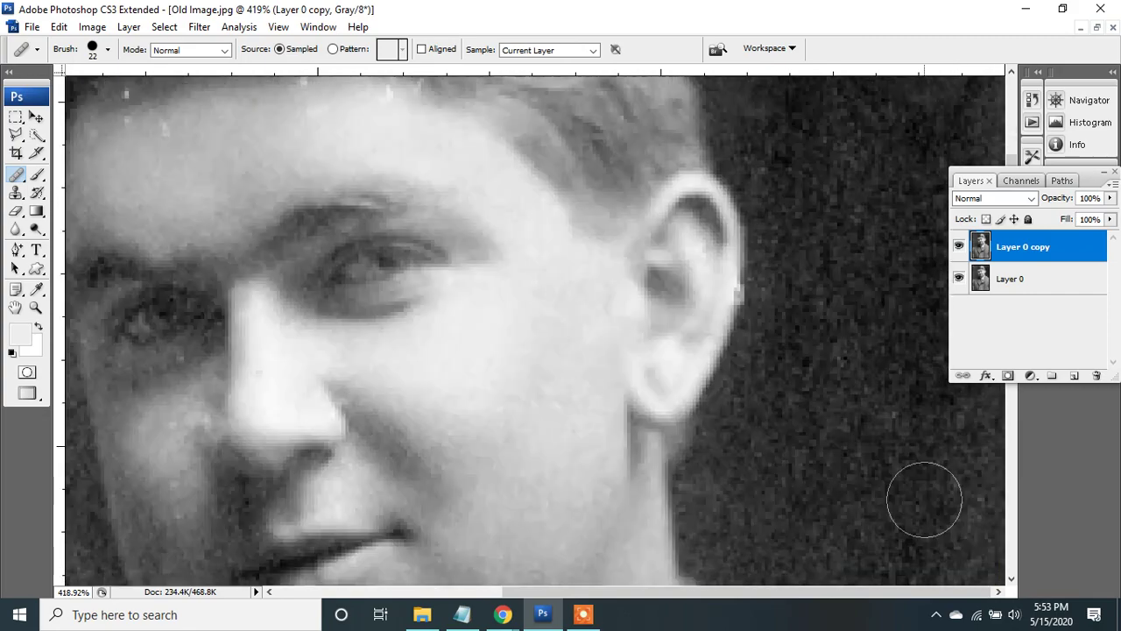
{"action": "scroll", "coordinate": [924, 499], "scroll_direction": "down", "scroll_amount": 3}
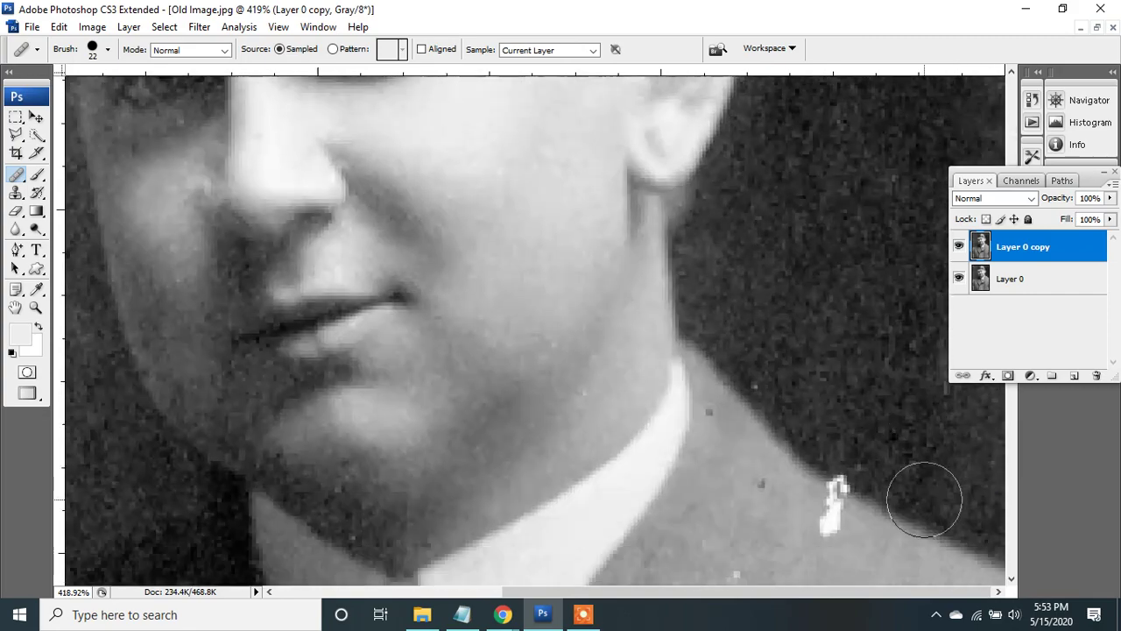
{"action": "scroll", "coordinate": [924, 499], "scroll_direction": "up", "scroll_amount": 5}
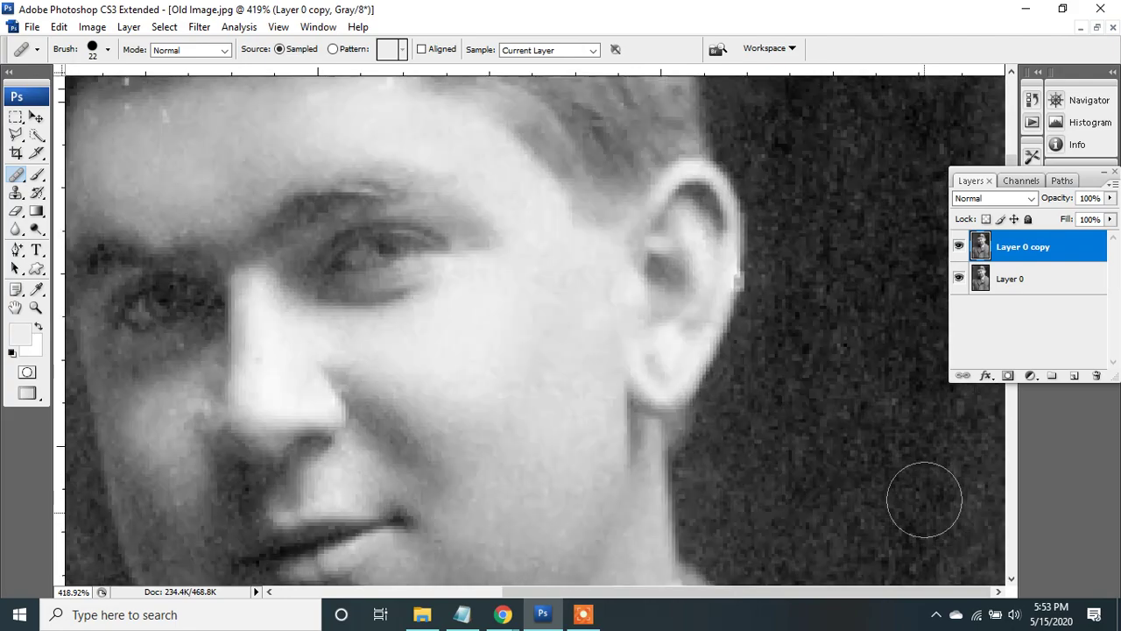
{"action": "scroll", "coordinate": [924, 499], "scroll_direction": "up", "scroll_amount": 4}
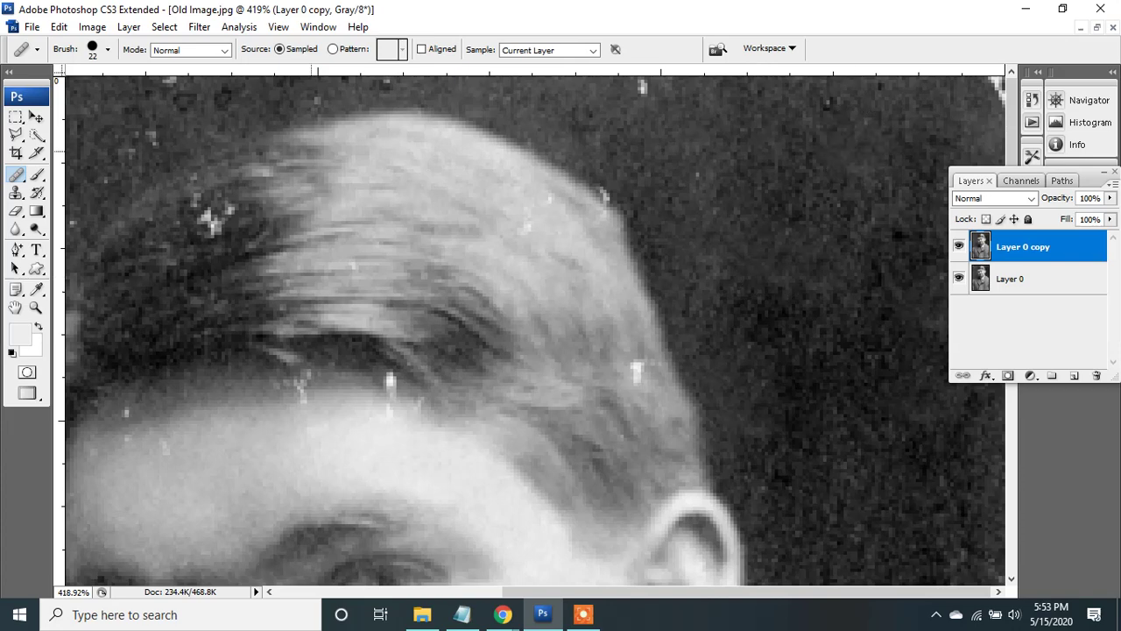
{"action": "left_click", "coordinate": [651, 95]}
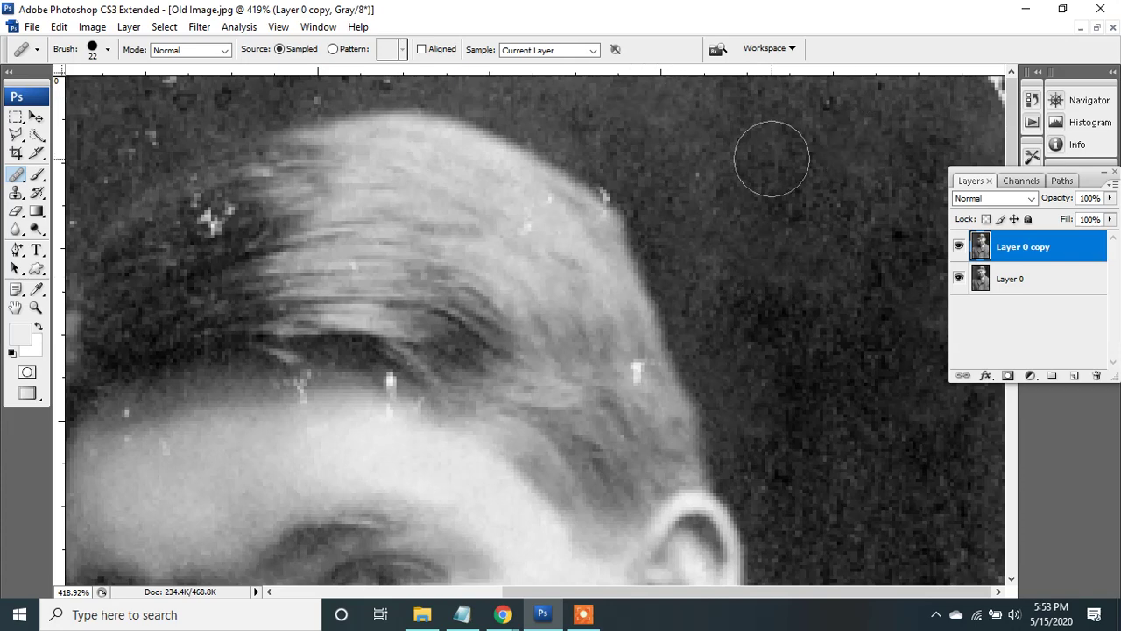
Set the Healing Brush diameter to 14 px and heal the white spot above the ear and the speck cluster in the dark hair.
{"action": "scroll", "coordinate": [863, 383], "scroll_direction": "down", "scroll_amount": 2}
{"action": "scroll", "coordinate": [863, 383], "scroll_direction": "down", "scroll_amount": 3}
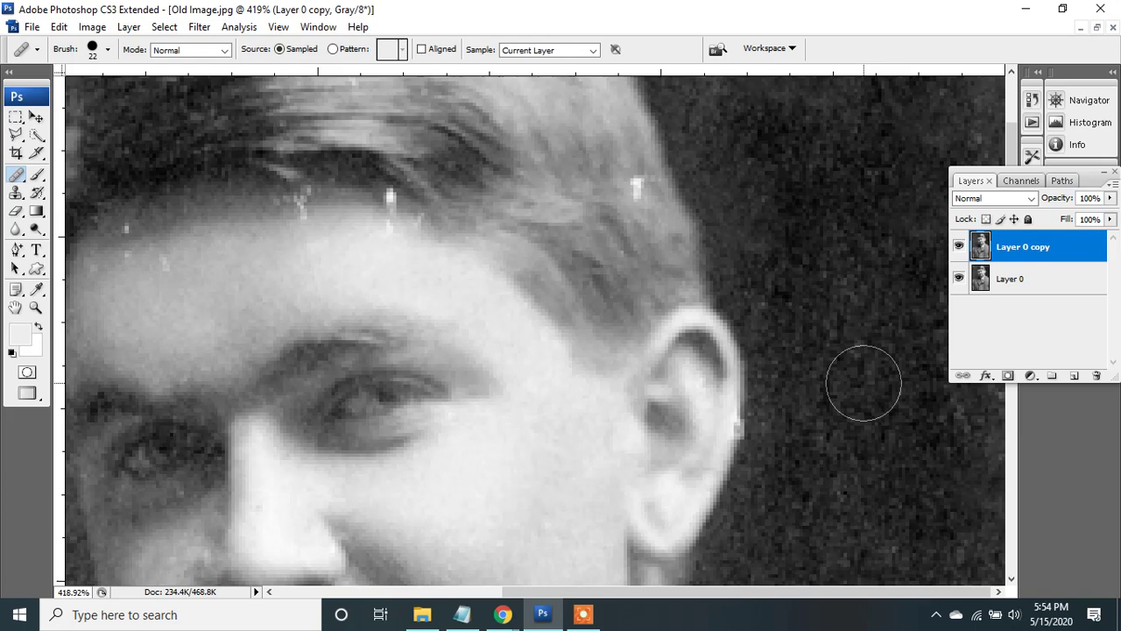
{"action": "scroll", "coordinate": [863, 383], "scroll_direction": "down", "scroll_amount": 5}
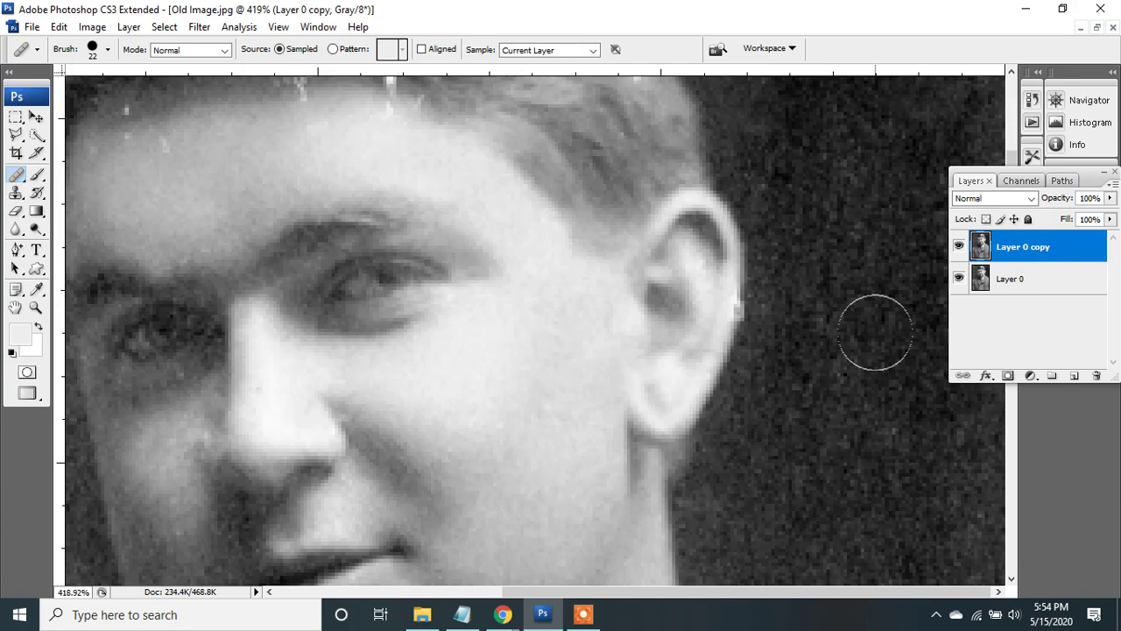
{"action": "scroll", "coordinate": [874, 333], "scroll_direction": "up", "scroll_amount": 2}
{"action": "scroll", "coordinate": [875, 333], "scroll_direction": "up", "scroll_amount": 5}
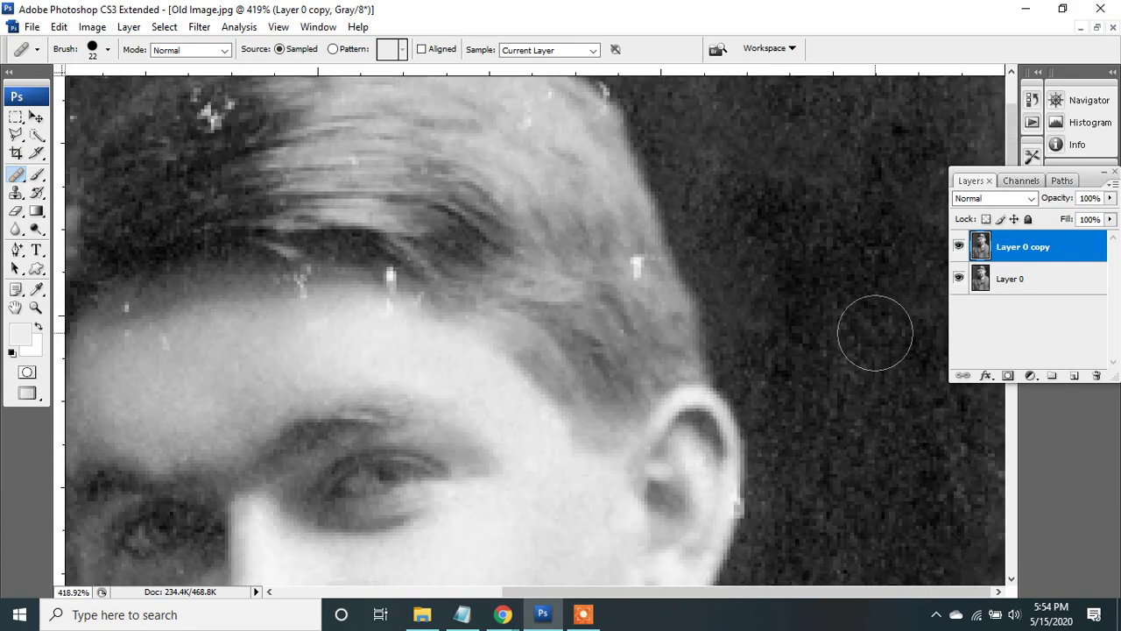
{"action": "scroll", "coordinate": [635, 302], "scroll_direction": "up", "scroll_amount": 1}
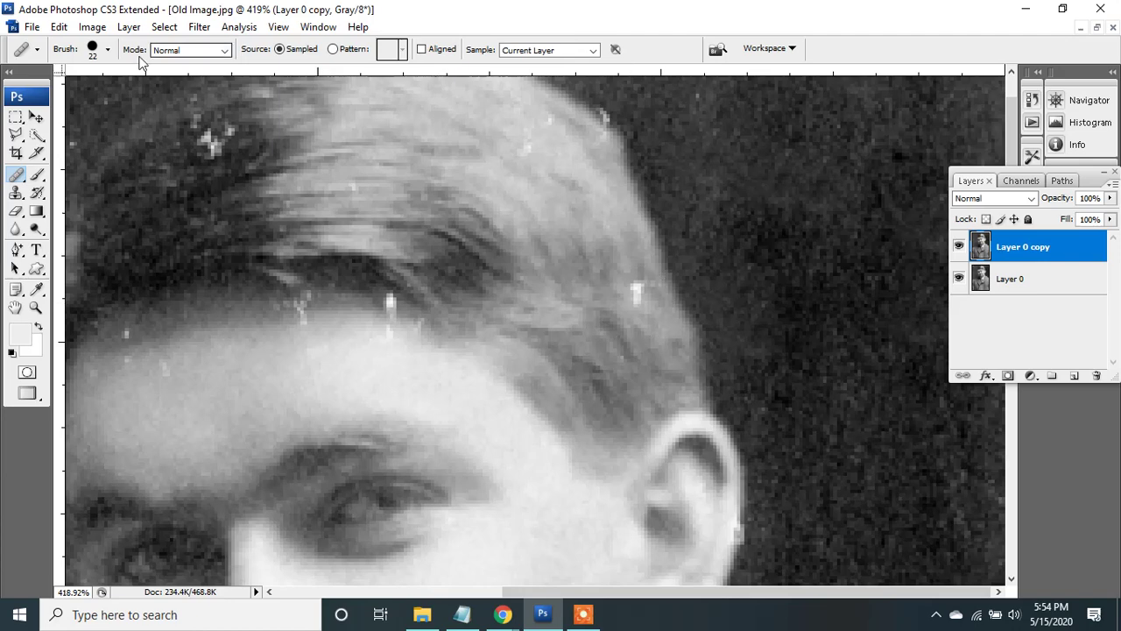
{"action": "left_click", "coordinate": [108, 50]}
{"action": "left_click_drag", "start_coordinate": [42, 91], "coordinate": [33, 91]}
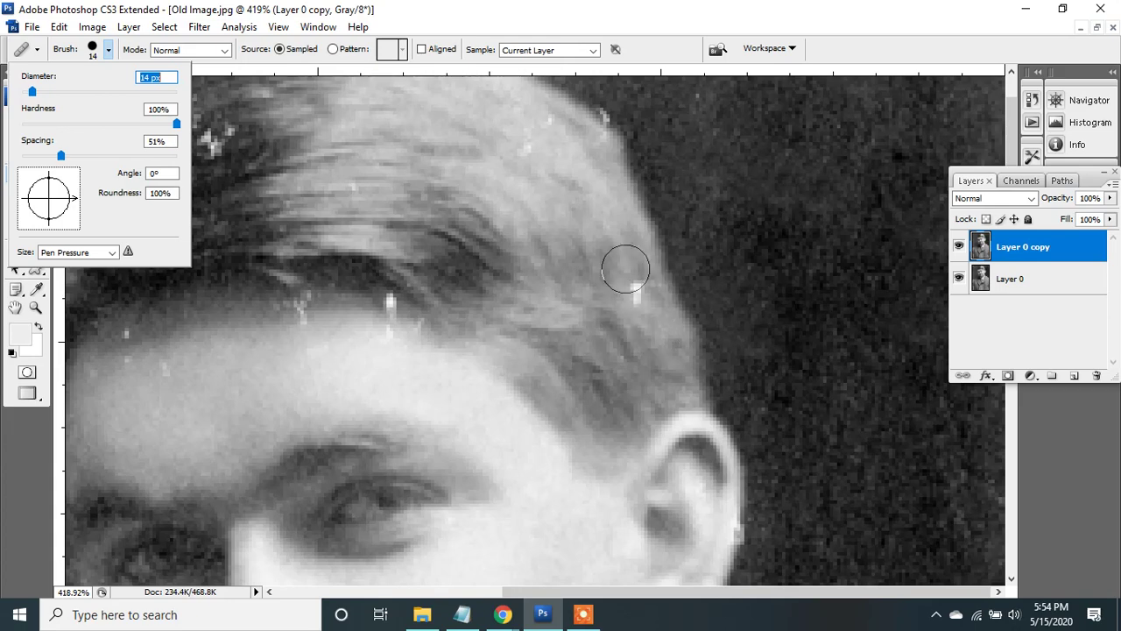
{"action": "left_click", "coordinate": [639, 292]}
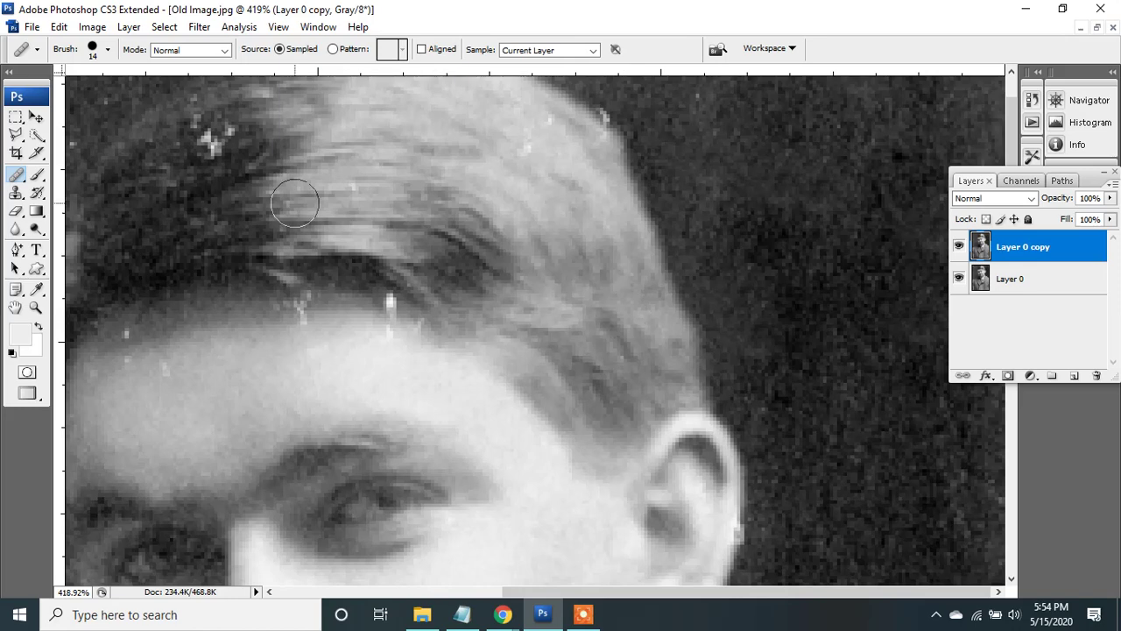
{"action": "left_click", "coordinate": [217, 140]}
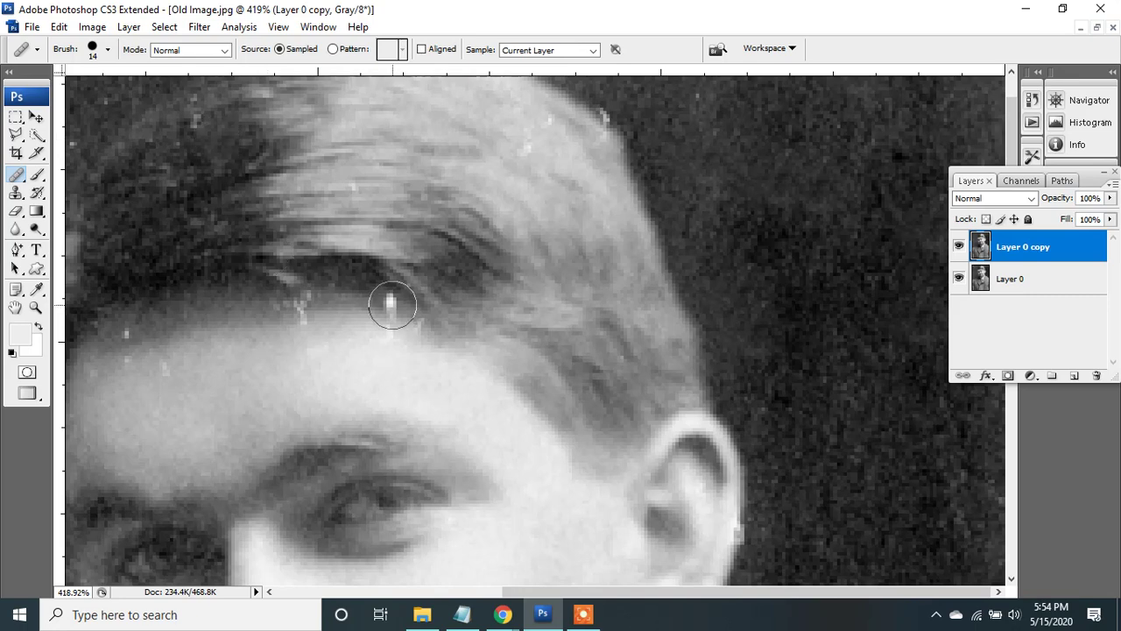
Heal the white scratch on the jacket shoulder below the dark background with the Spot Healing Brush.
{"action": "left_click", "coordinate": [21, 182]}
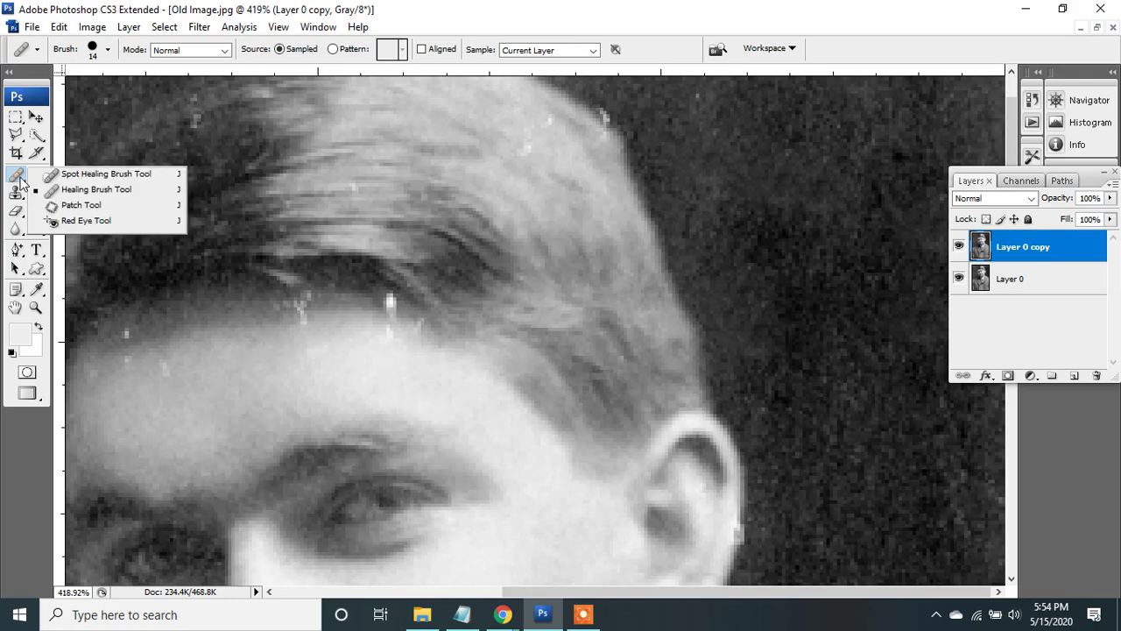
{"action": "left_click", "coordinate": [91, 180]}
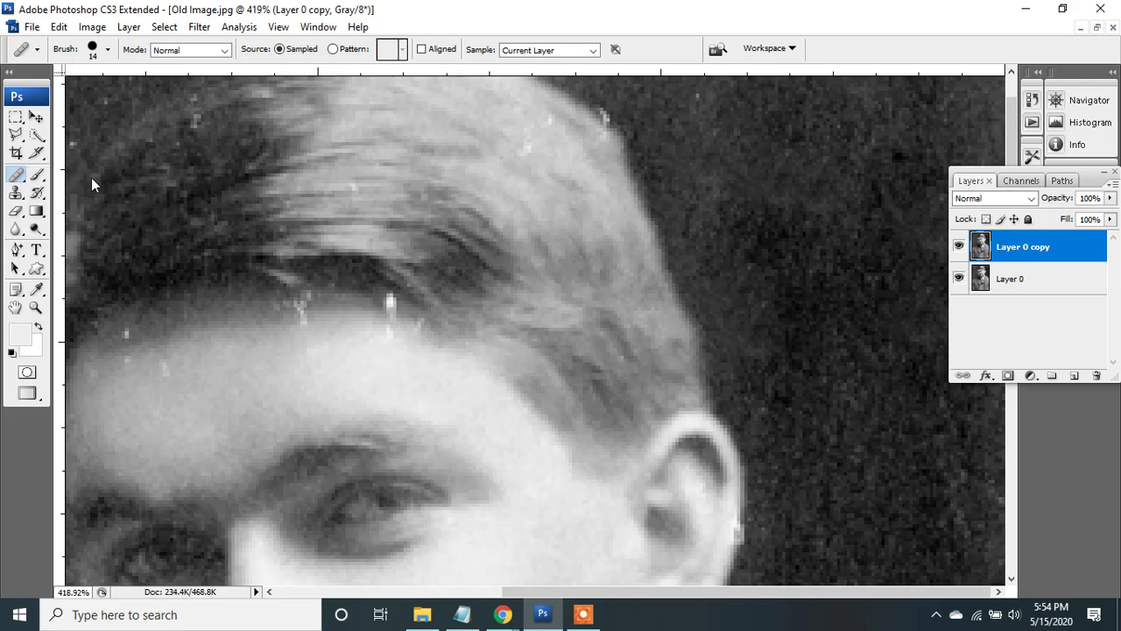
{"action": "scroll", "coordinate": [589, 362], "scroll_direction": "down", "scroll_amount": 4}
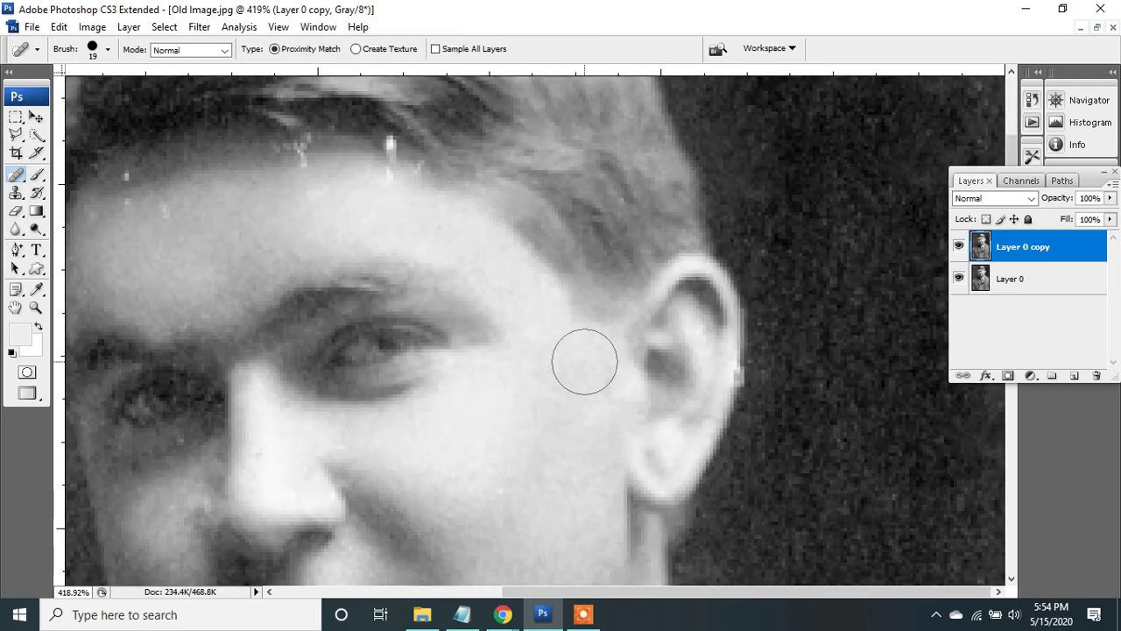
{"action": "scroll", "coordinate": [584, 361], "scroll_direction": "down", "scroll_amount": 3}
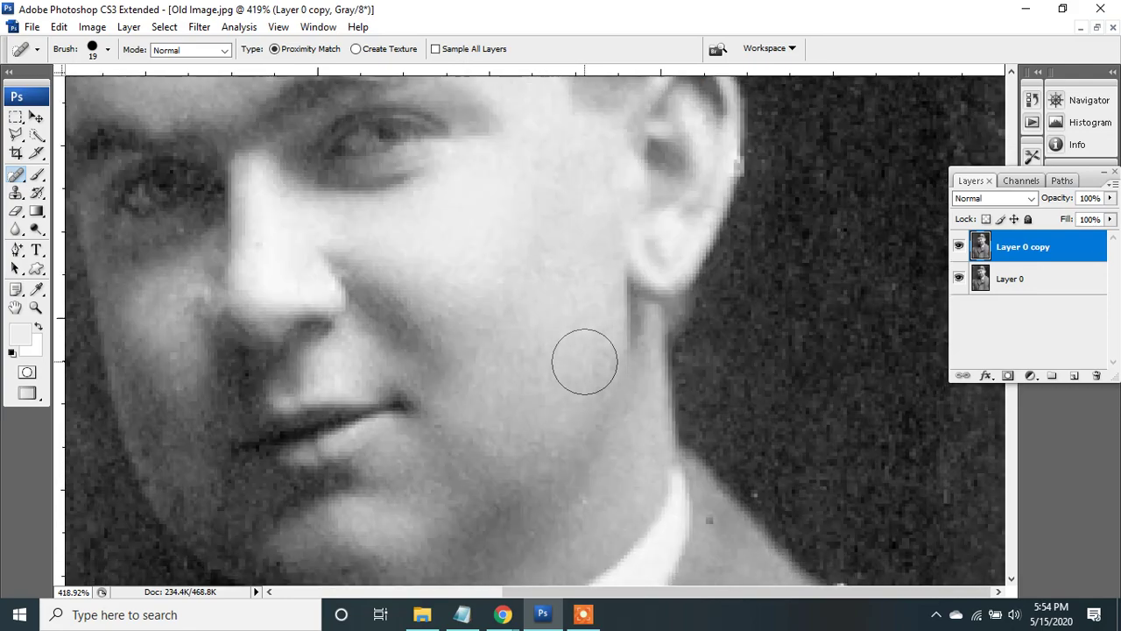
{"action": "scroll", "coordinate": [584, 361], "scroll_direction": "down", "scroll_amount": 7}
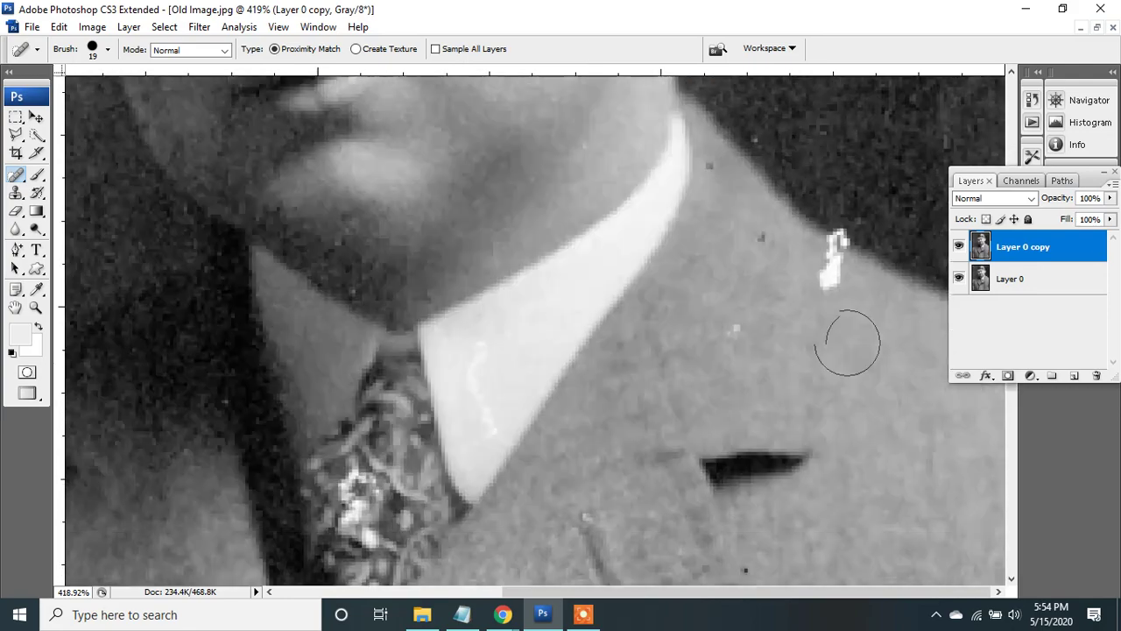
{"action": "left_click", "coordinate": [863, 318]}
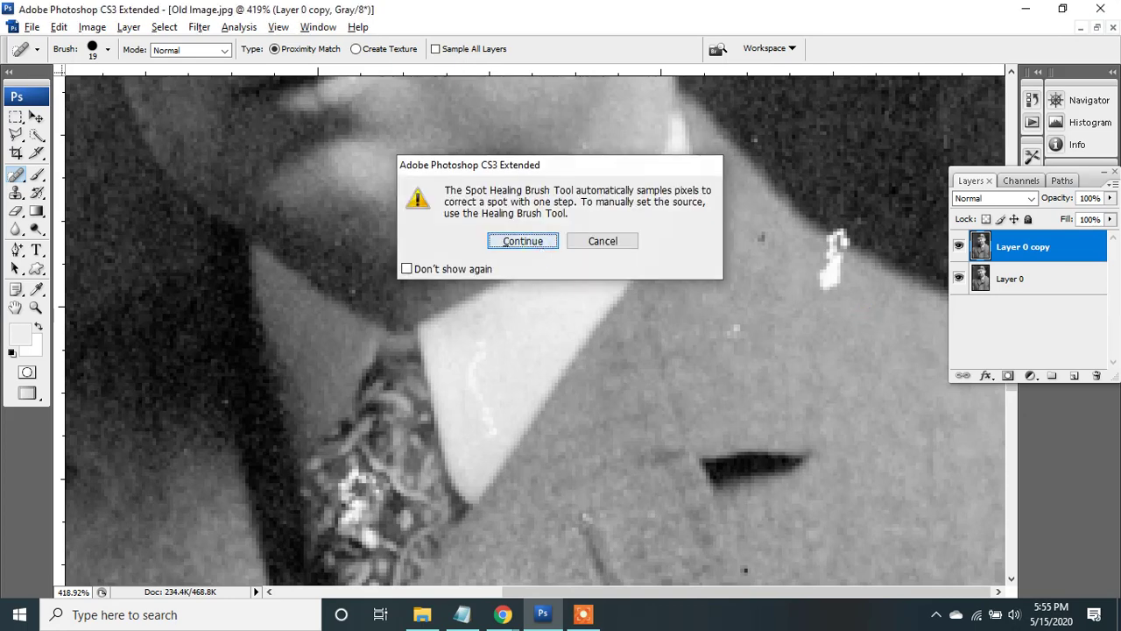
{"action": "key", "text": "Return"}
{"action": "left_click_drag", "start_coordinate": [834, 276], "coordinate": [837, 278]}
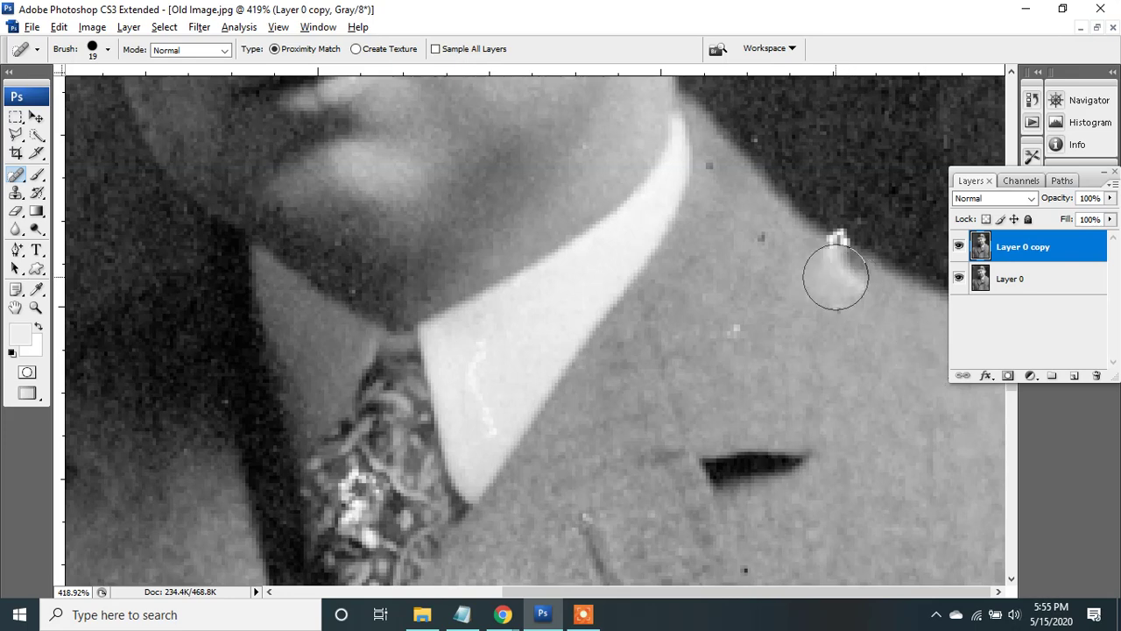
{"action": "left_click_drag", "start_coordinate": [835, 277], "coordinate": [836, 278]}
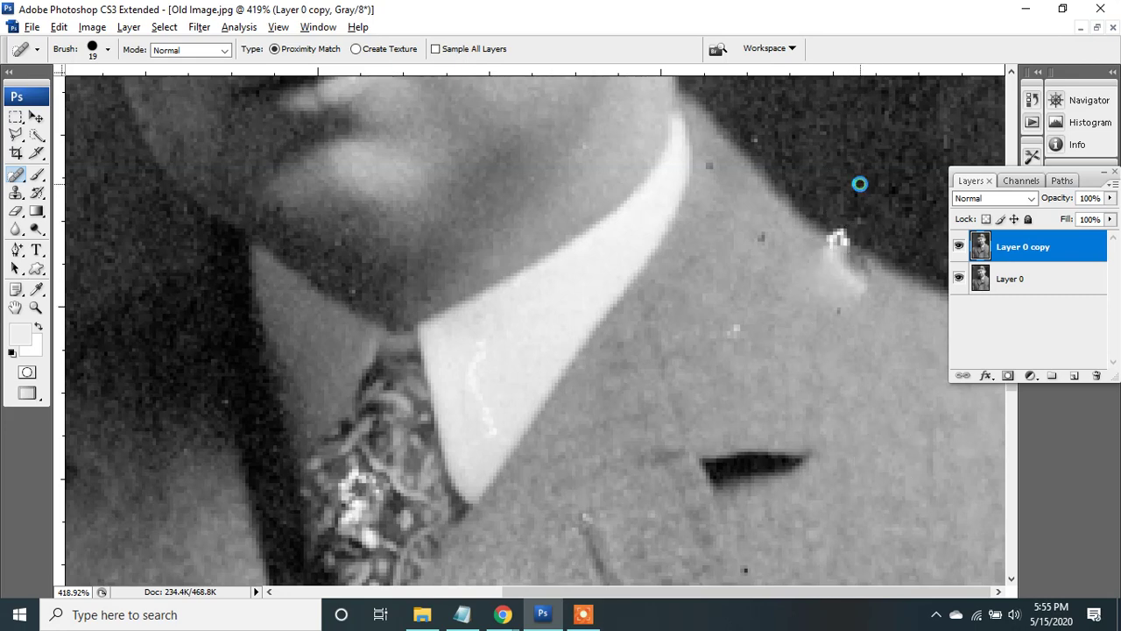
Spot-heal the remaining white speck where the shoulder edge meets the dark background.
{"action": "left_click", "coordinate": [846, 230], "text": "alt"}
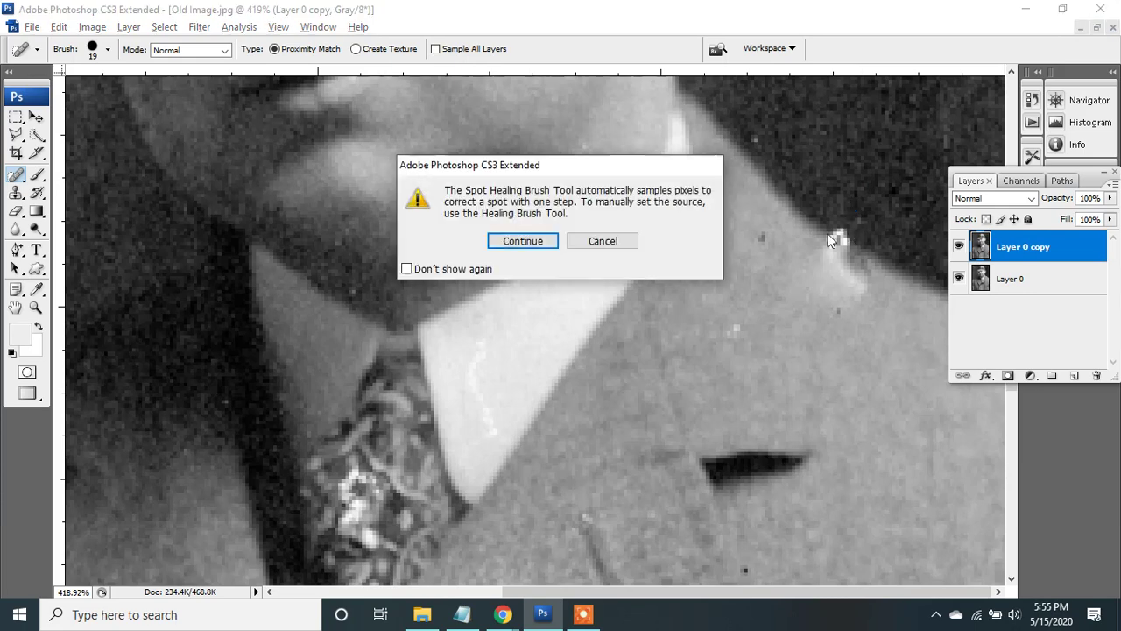
{"action": "left_click", "coordinate": [523, 241]}
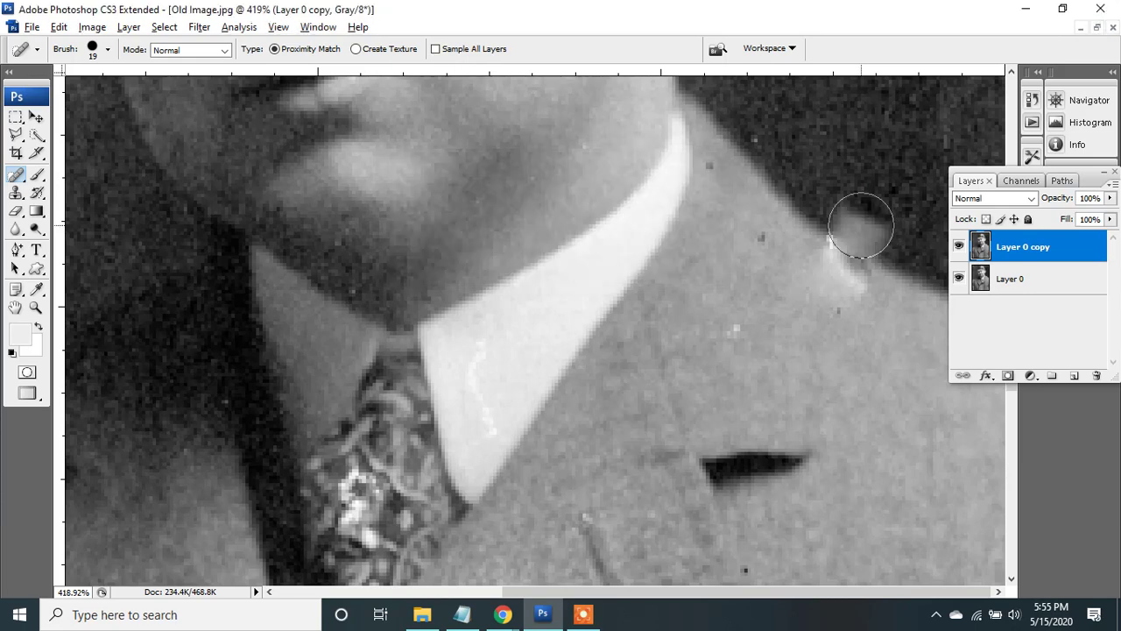
{"action": "left_click", "coordinate": [855, 221]}
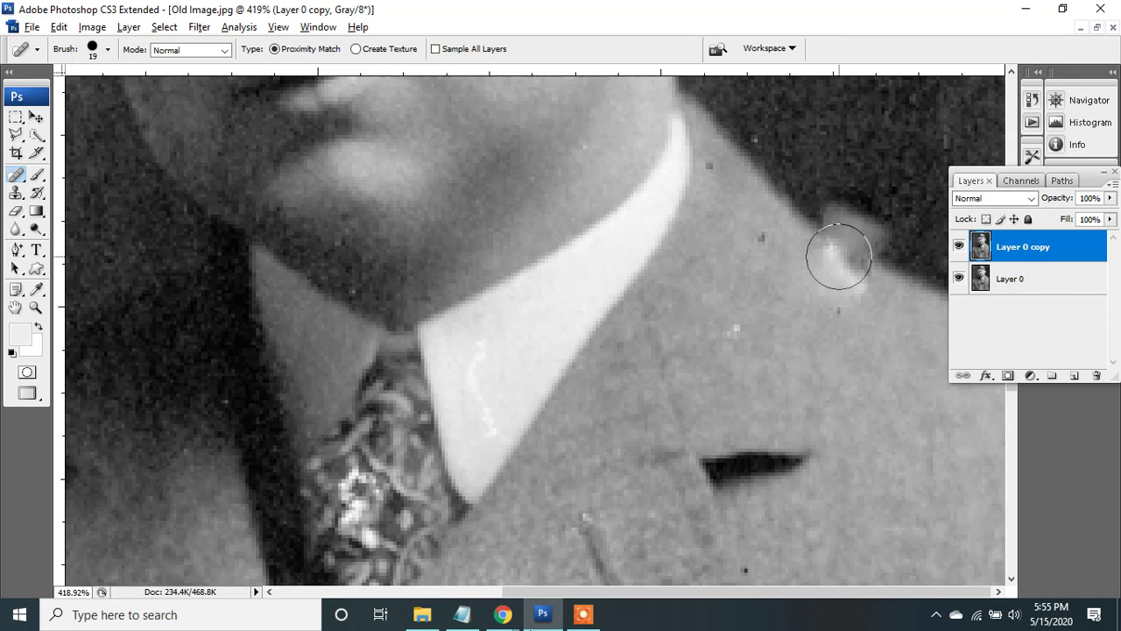
{"action": "left_click", "coordinate": [582, 614]}
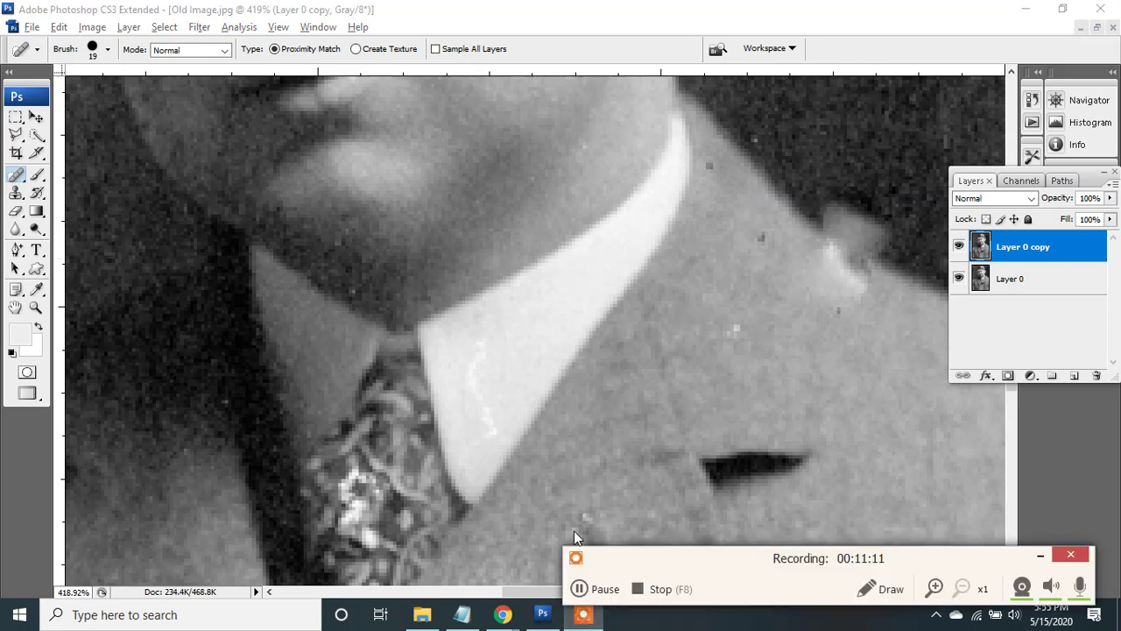
{"action": "left_click", "coordinate": [580, 589]}
{"action": "key", "text": "F7"}
Paint over the grey smudge above the shoulder edge with the 14 px Healing Brush.
{"action": "left_click", "coordinate": [22, 178]}
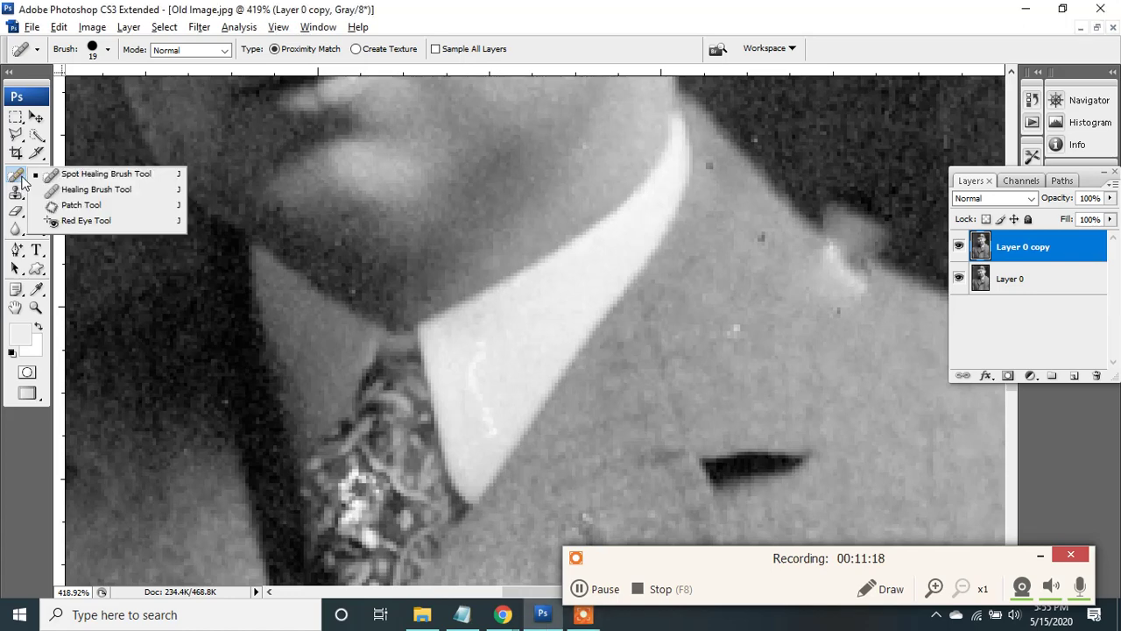
{"action": "left_click", "coordinate": [72, 194]}
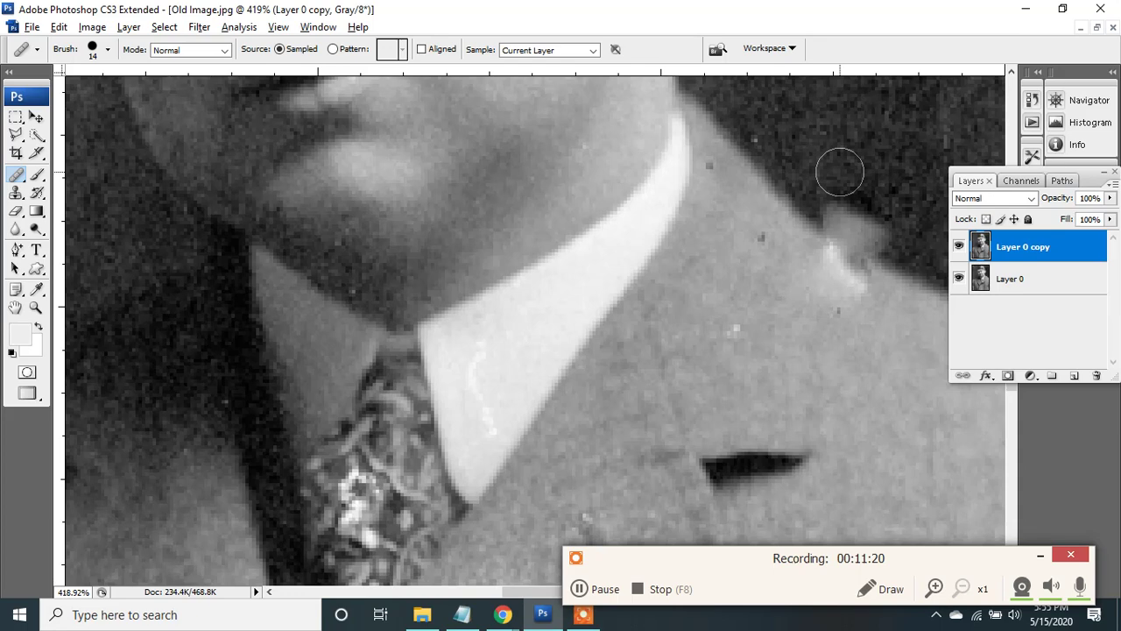
{"action": "left_click", "coordinate": [838, 198]}
{"action": "left_click_drag", "start_coordinate": [838, 198], "coordinate": [884, 237]}
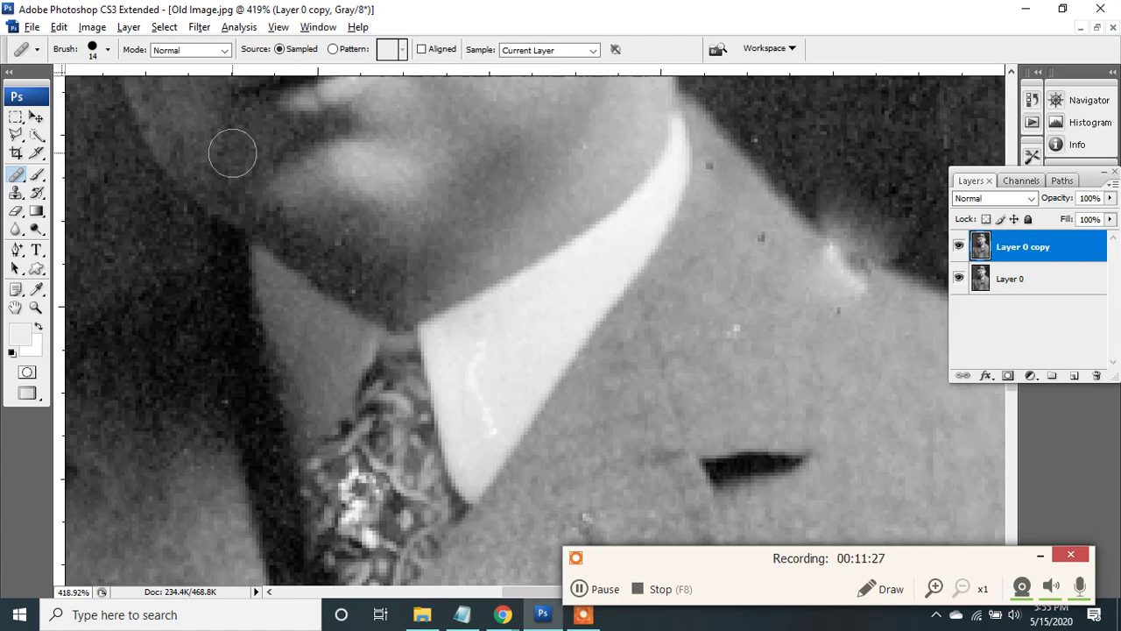
Patch the grey smudge above the shoulder with two clean dark background areas using the Patch Tool in Destination mode, and deselect.
{"action": "right_click", "coordinate": [18, 174]}
{"action": "left_click", "coordinate": [81, 193]}
{"action": "key", "text": "shift+j"}
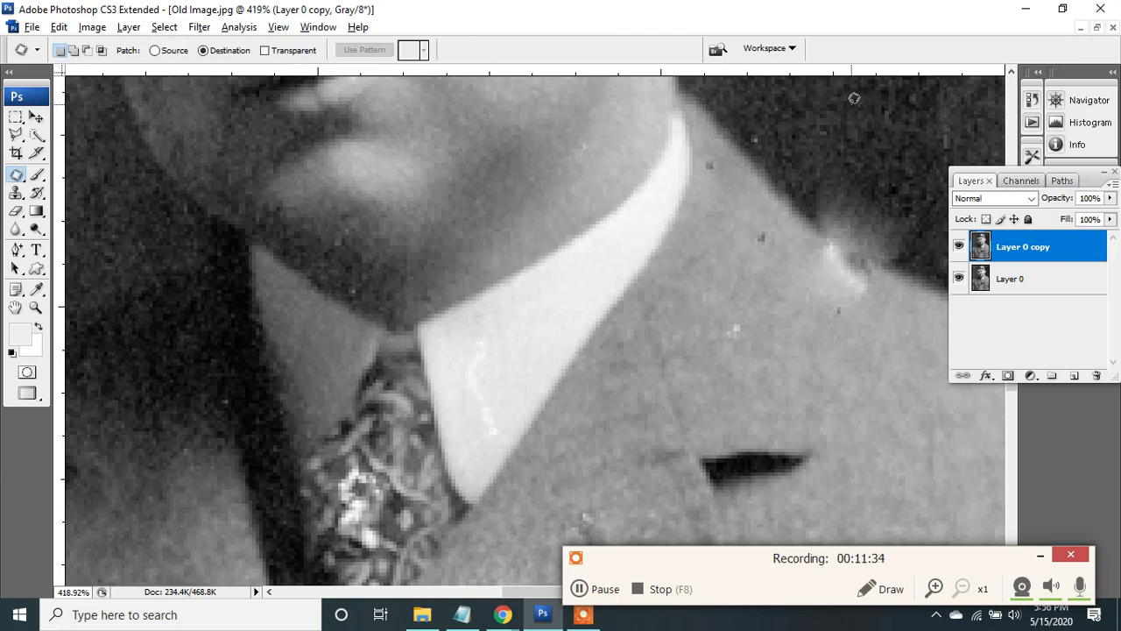
{"action": "left_click_drag", "start_coordinate": [854, 99], "coordinate": [851, 103]}
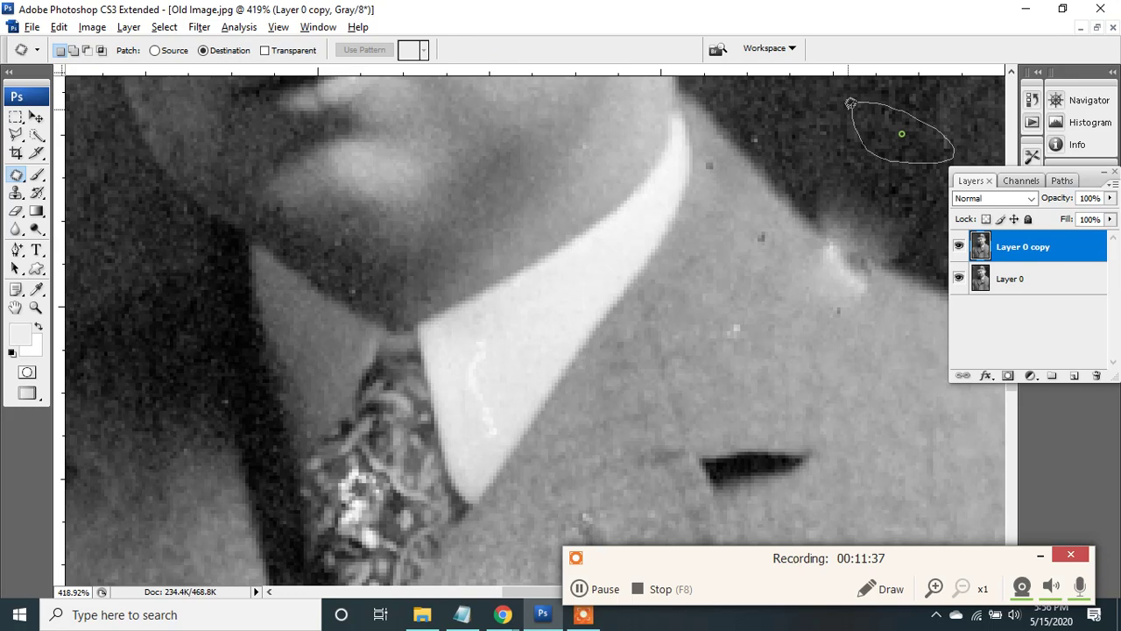
{"action": "left_click_drag", "start_coordinate": [894, 160], "coordinate": [868, 233]}
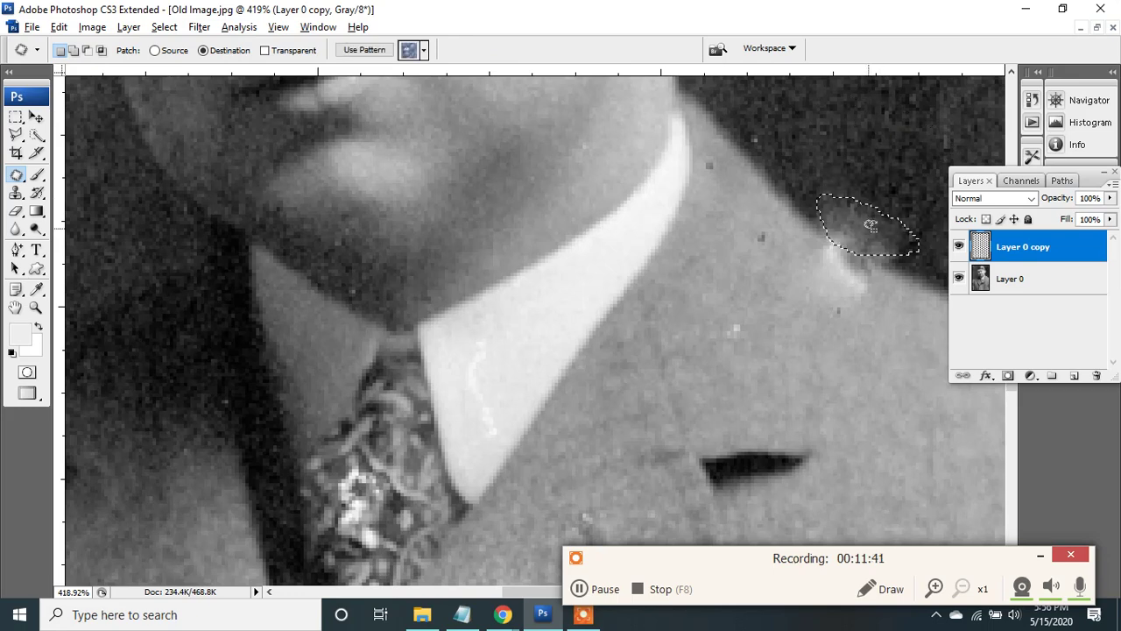
{"action": "left_click", "coordinate": [920, 171]}
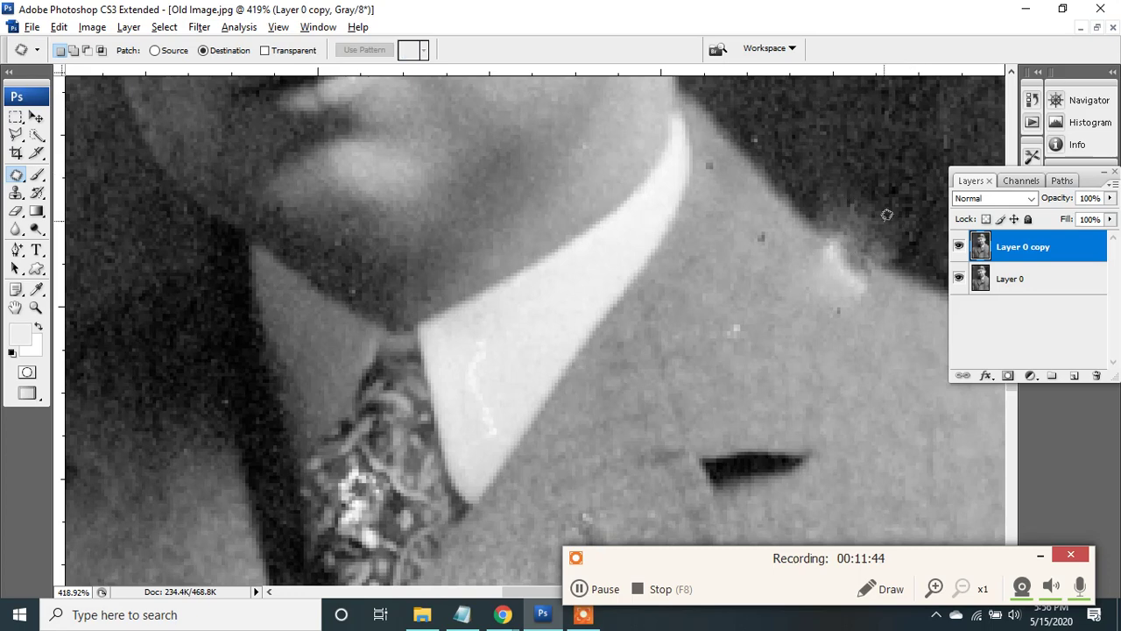
{"action": "mouse_move", "coordinate": [818, 110]}
{"action": "left_mouse_down"}
{"action": "mouse_move", "coordinate": [855, 159]}
{"action": "mouse_move", "coordinate": [824, 110]}
{"action": "mouse_move", "coordinate": [874, 133]}
{"action": "mouse_move", "coordinate": [870, 212]}
{"action": "left_mouse_up"}
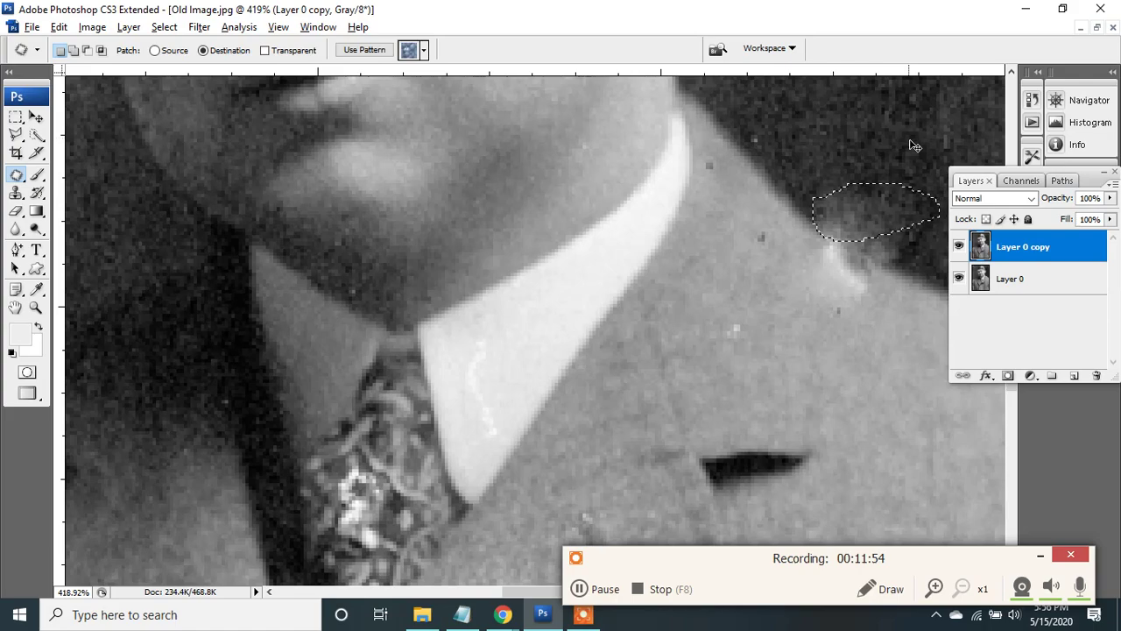
{"action": "key", "text": "ctrl+d"}
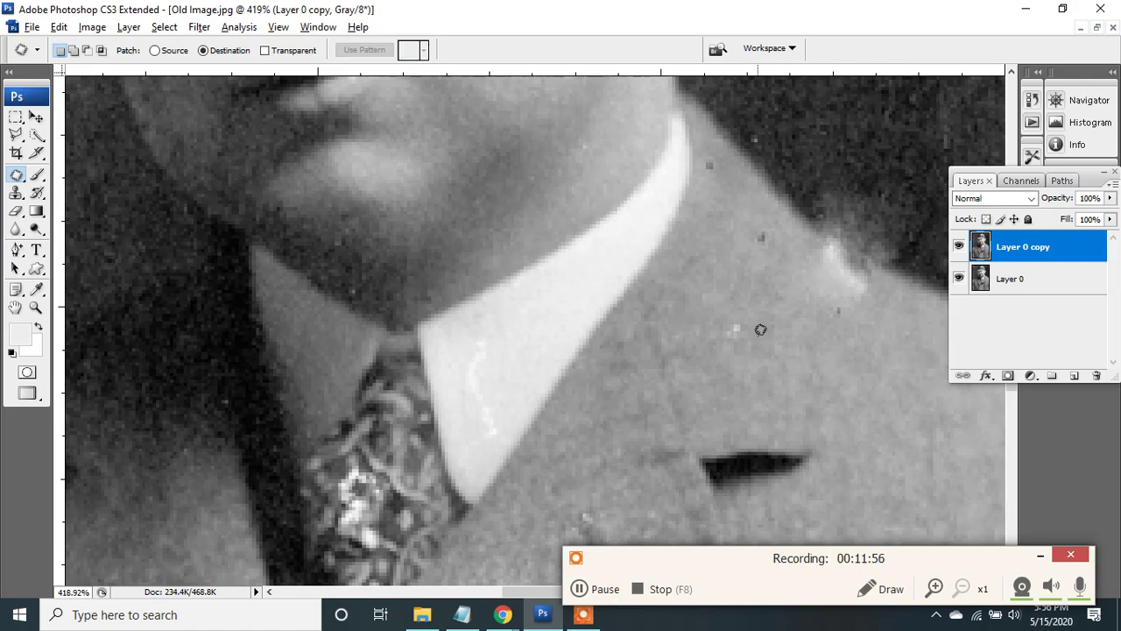
Check the jacket and tie, fit the whole portrait on screen, and reselect the Patch Tool.
{"action": "scroll", "coordinate": [759, 440], "scroll_direction": "down", "scroll_amount": 3}
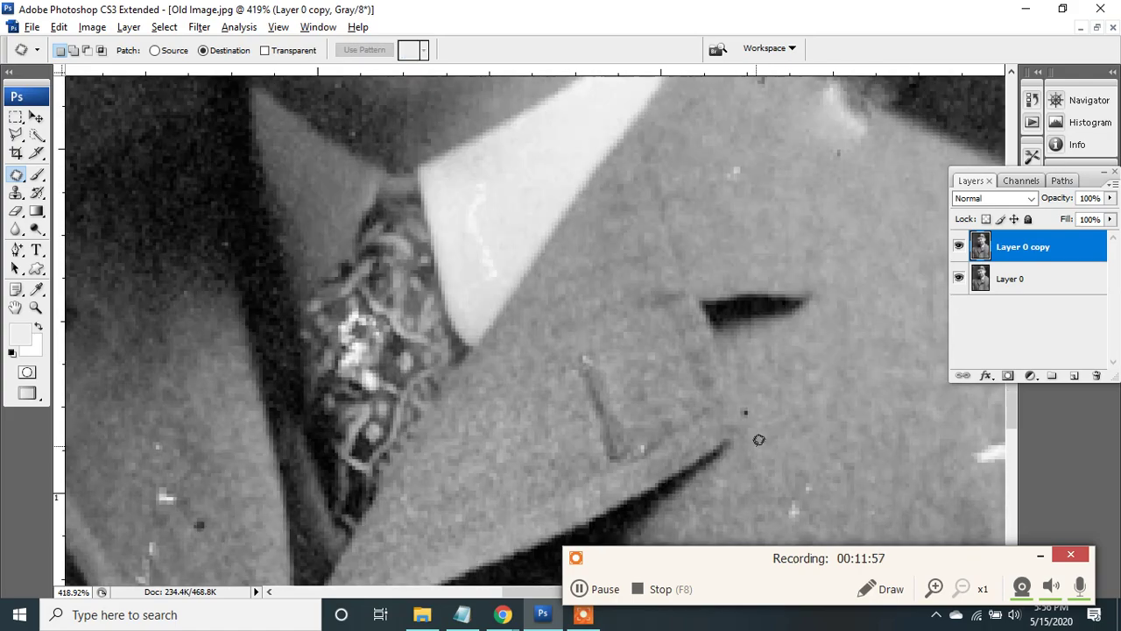
{"action": "left_click", "coordinate": [35, 308]}
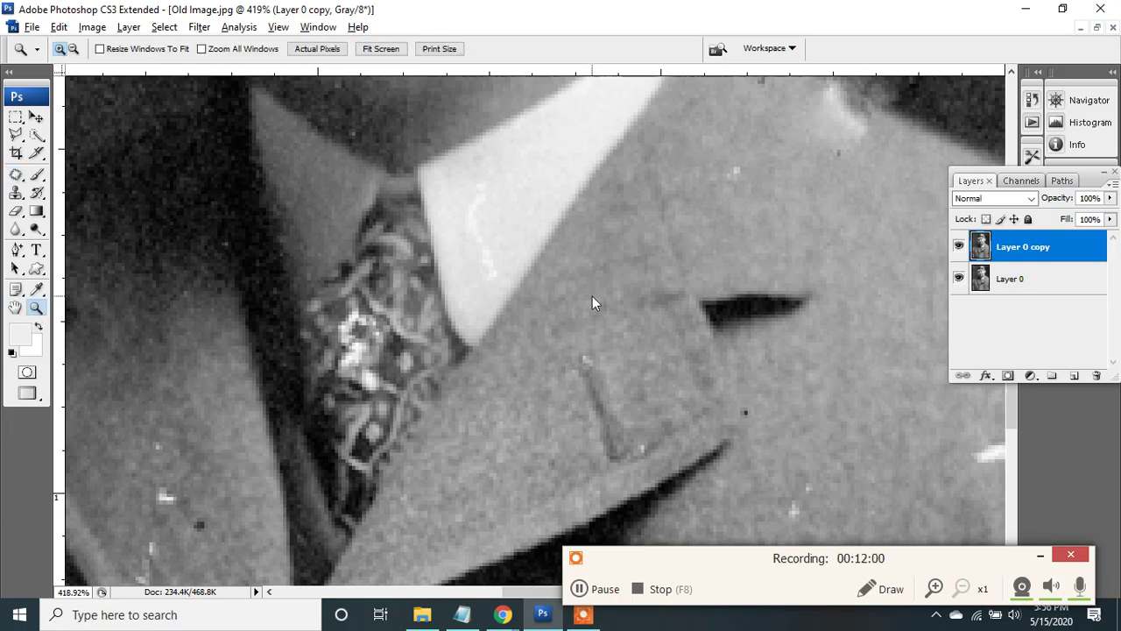
{"action": "right_click", "coordinate": [592, 302]}
{"action": "left_click", "coordinate": [632, 307]}
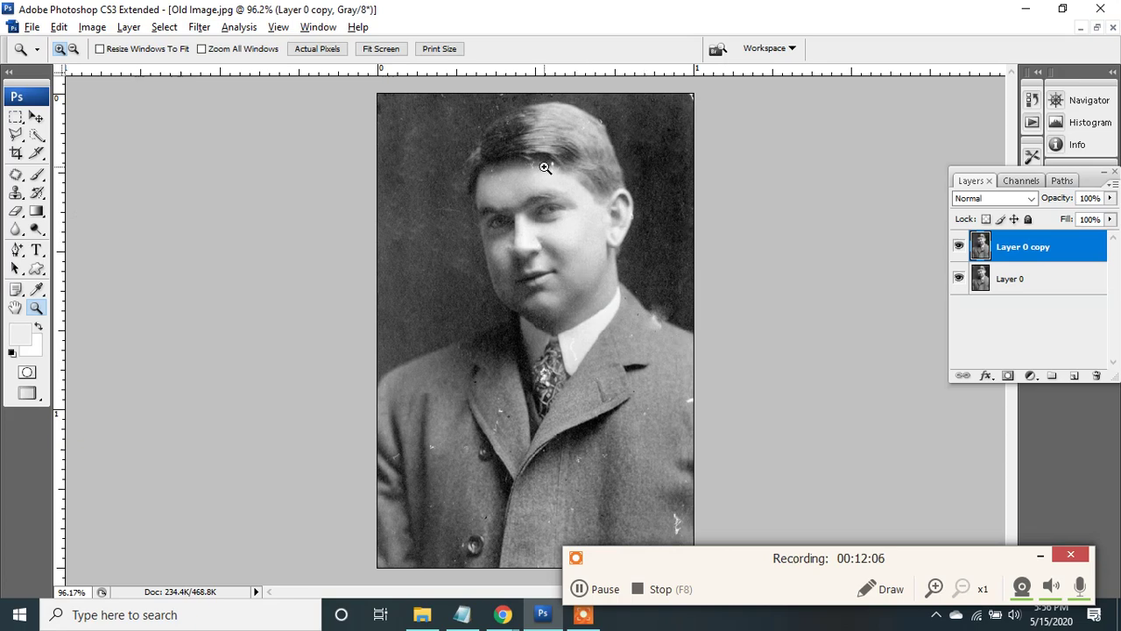
{"action": "left_click", "coordinate": [16, 176]}
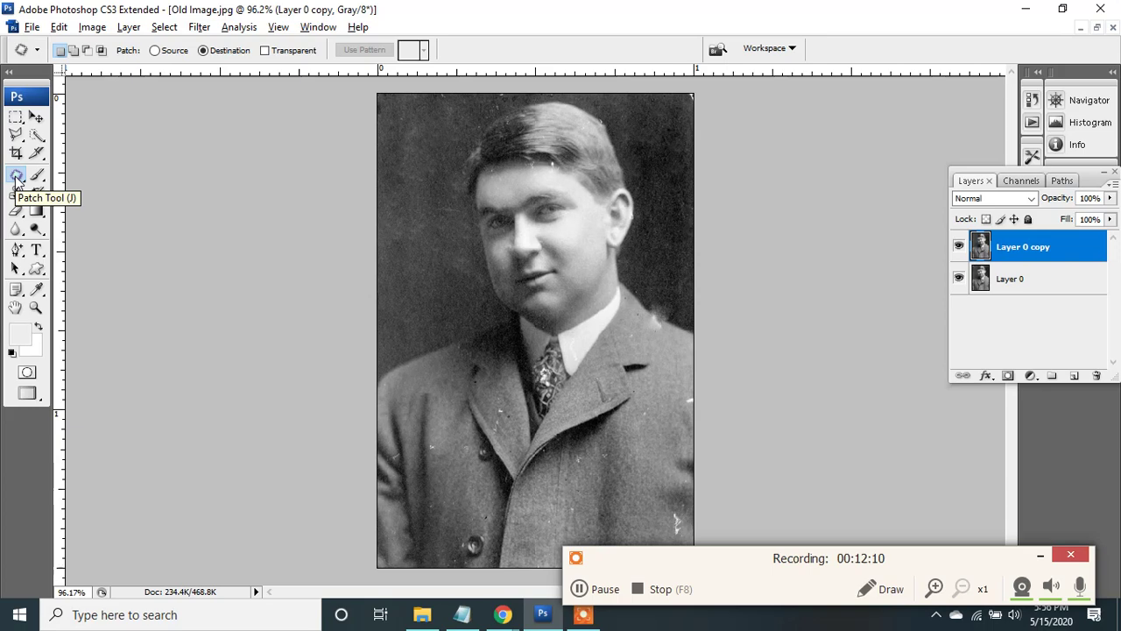
{"action": "left_click", "coordinate": [17, 178]}
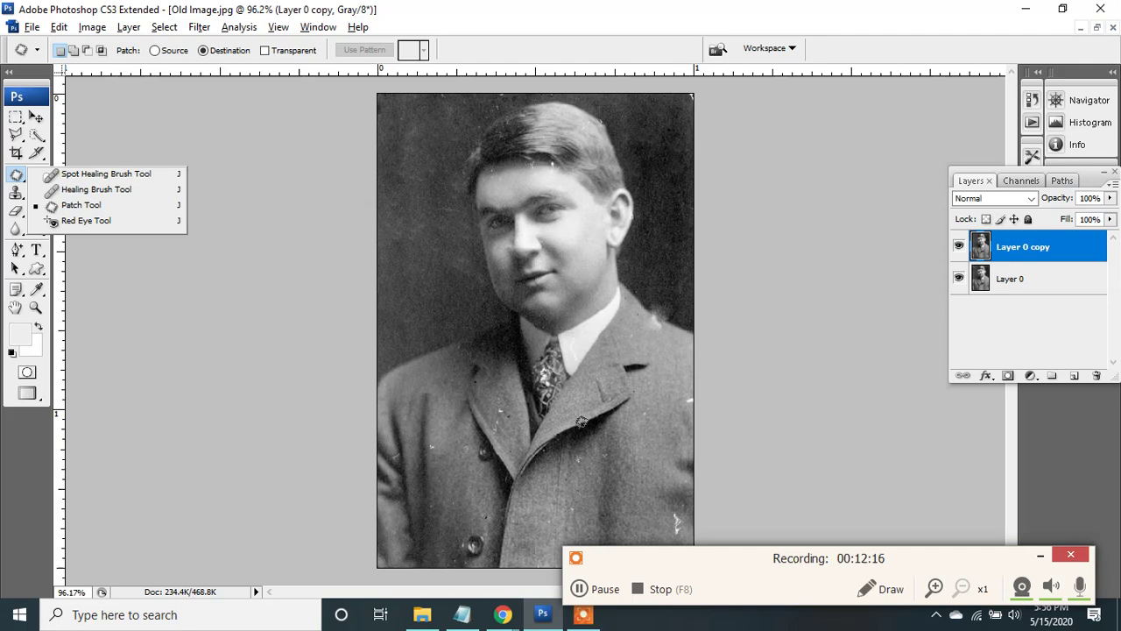
{"action": "left_click", "coordinate": [605, 593]}
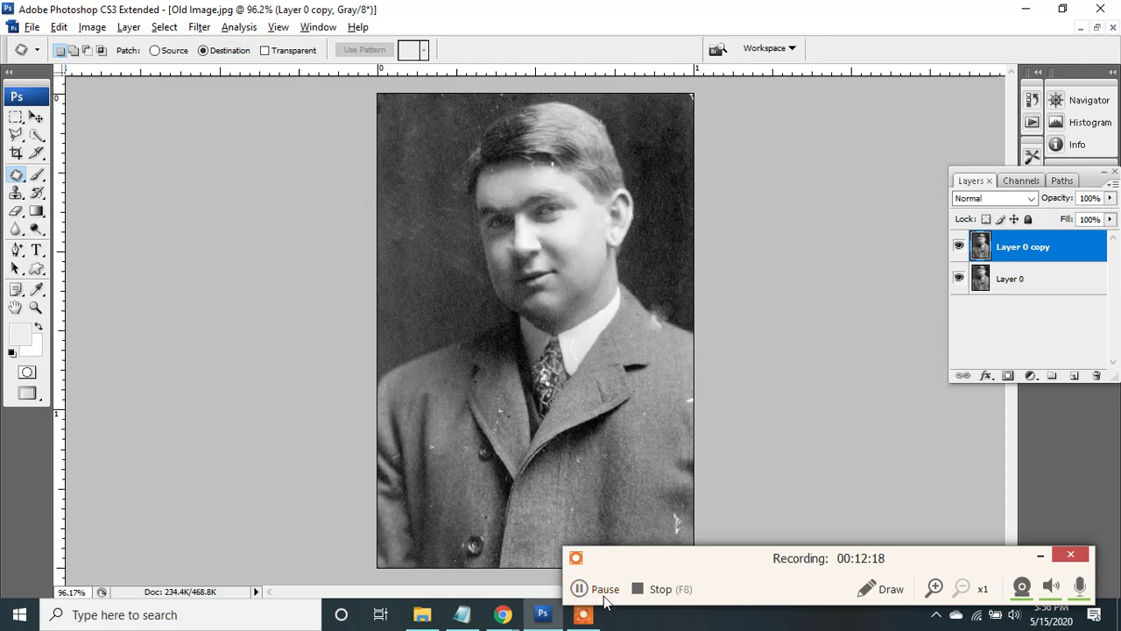